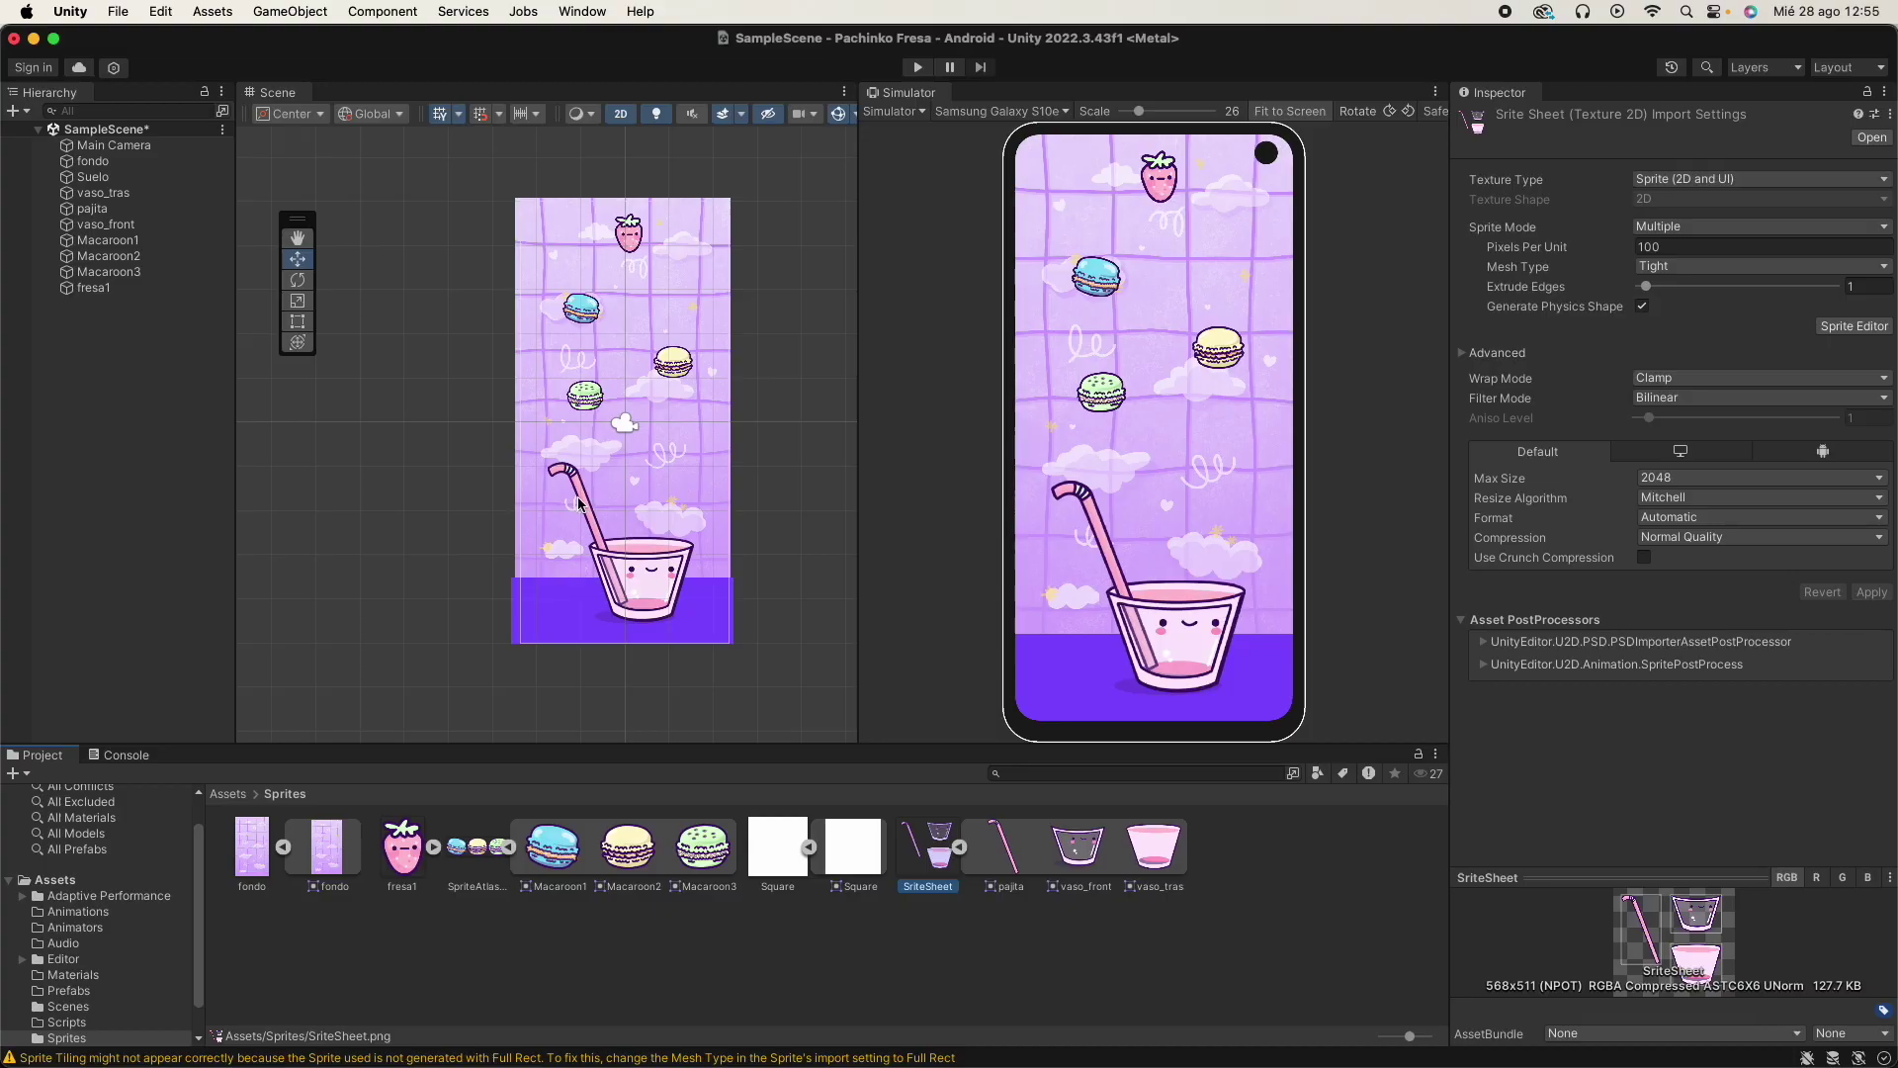
Add a Rigidbody 2D component to the strawberry object fresa1.
{"action": "left_click", "coordinate": [93, 160]}
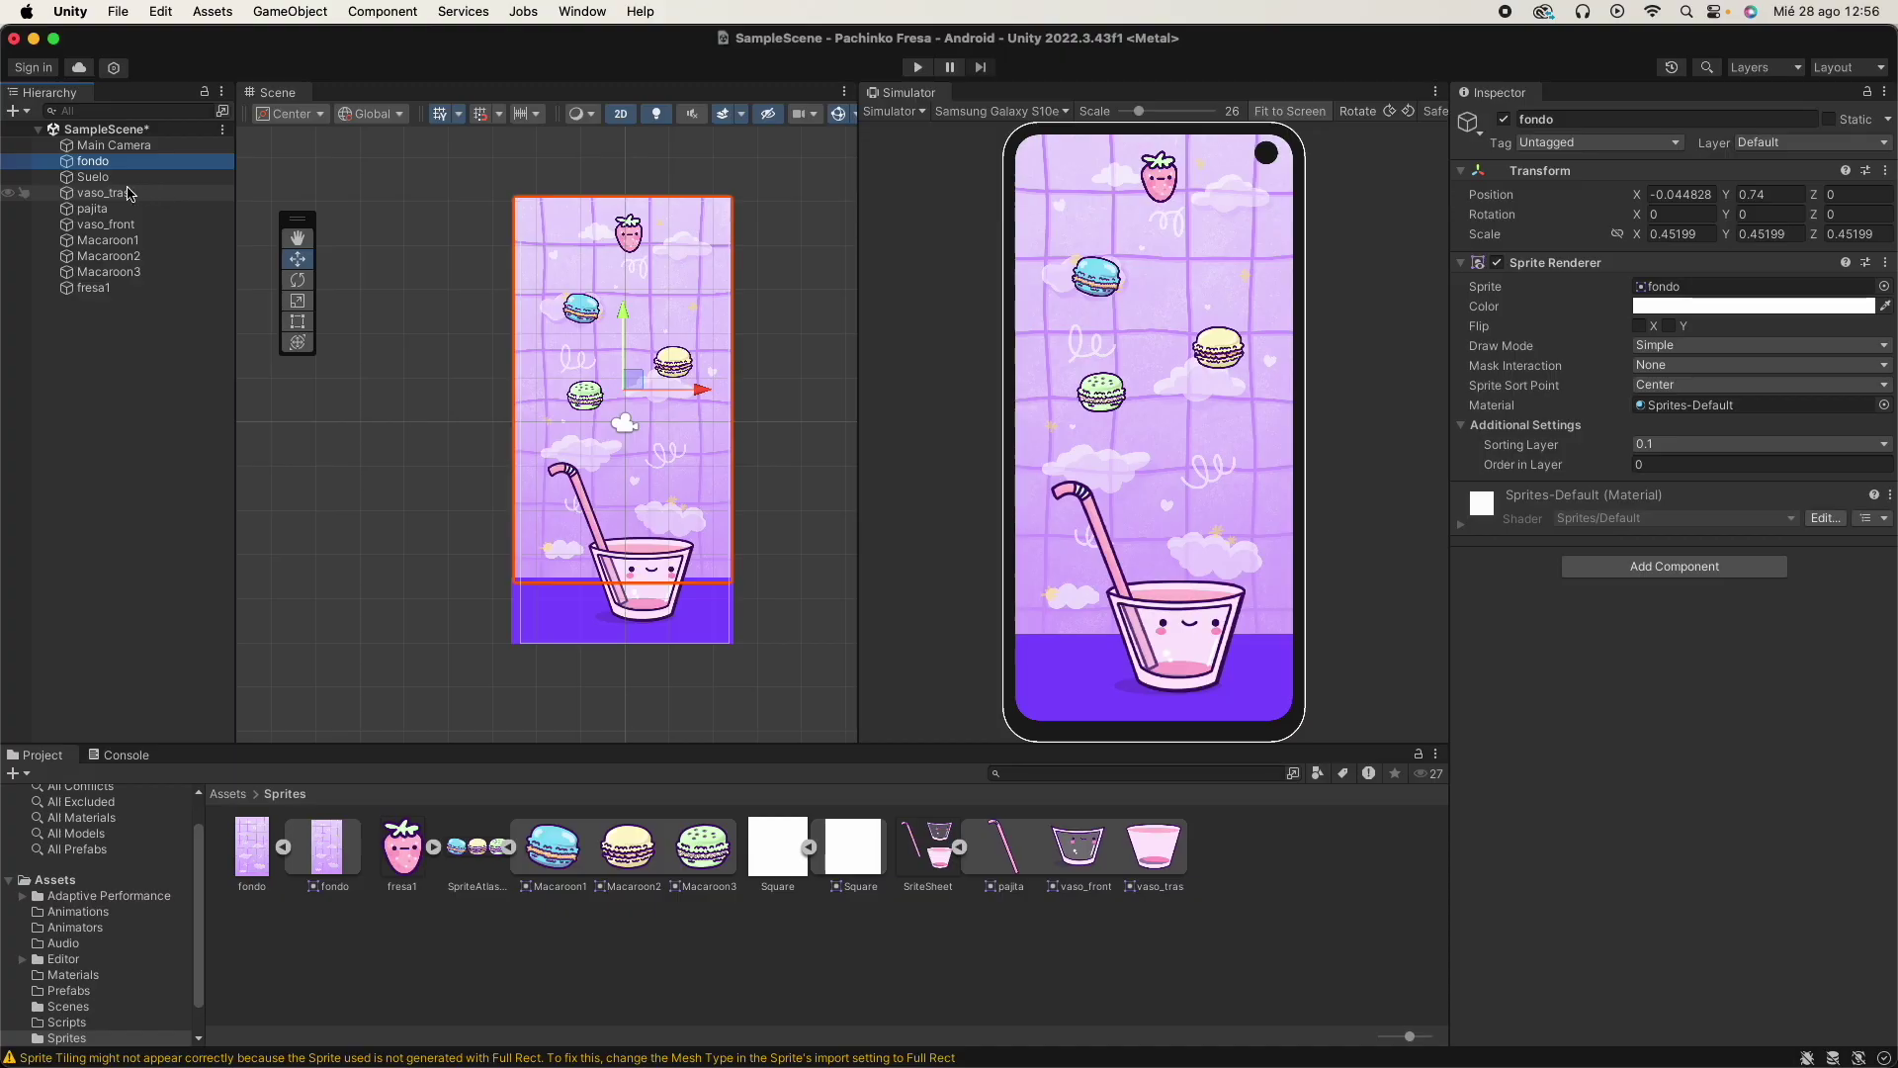
{"action": "left_click", "coordinate": [94, 286]}
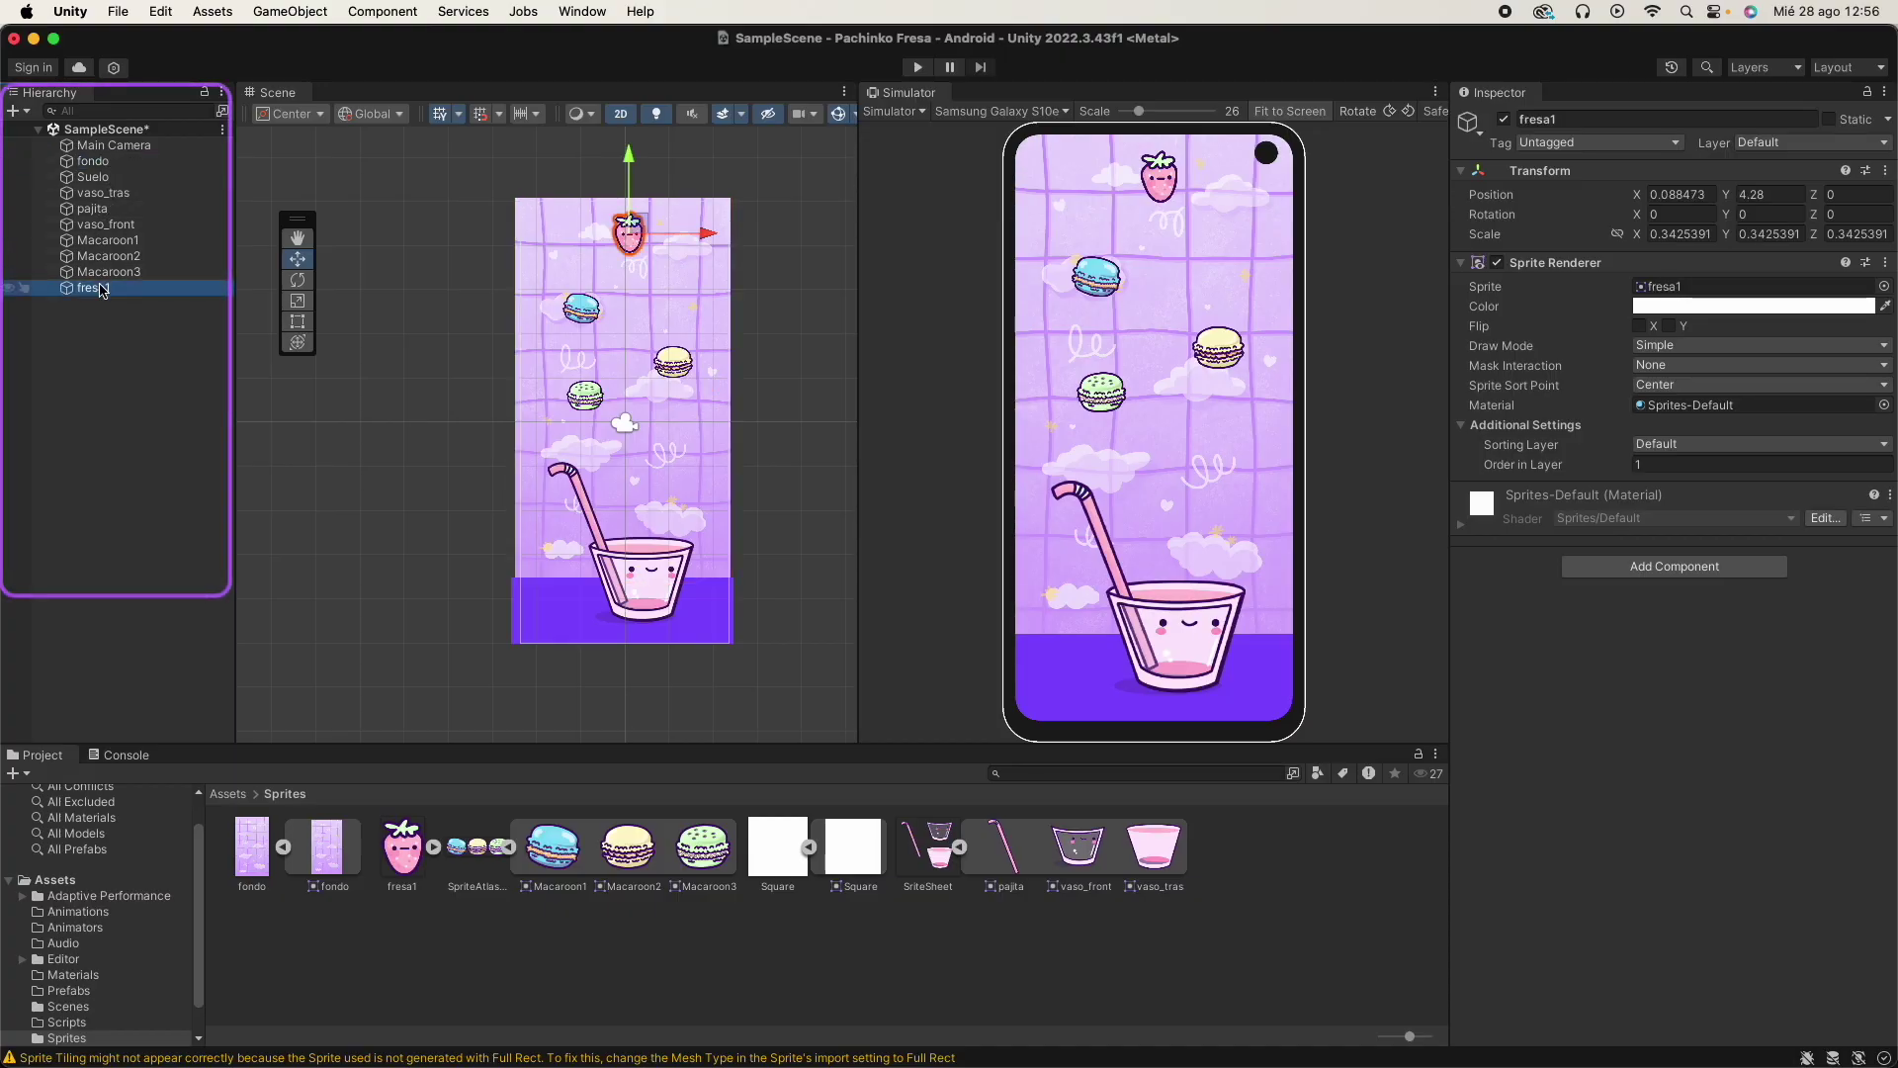
{"action": "left_click", "coordinate": [1692, 567]}
{"action": "type", "text": "rigid"}
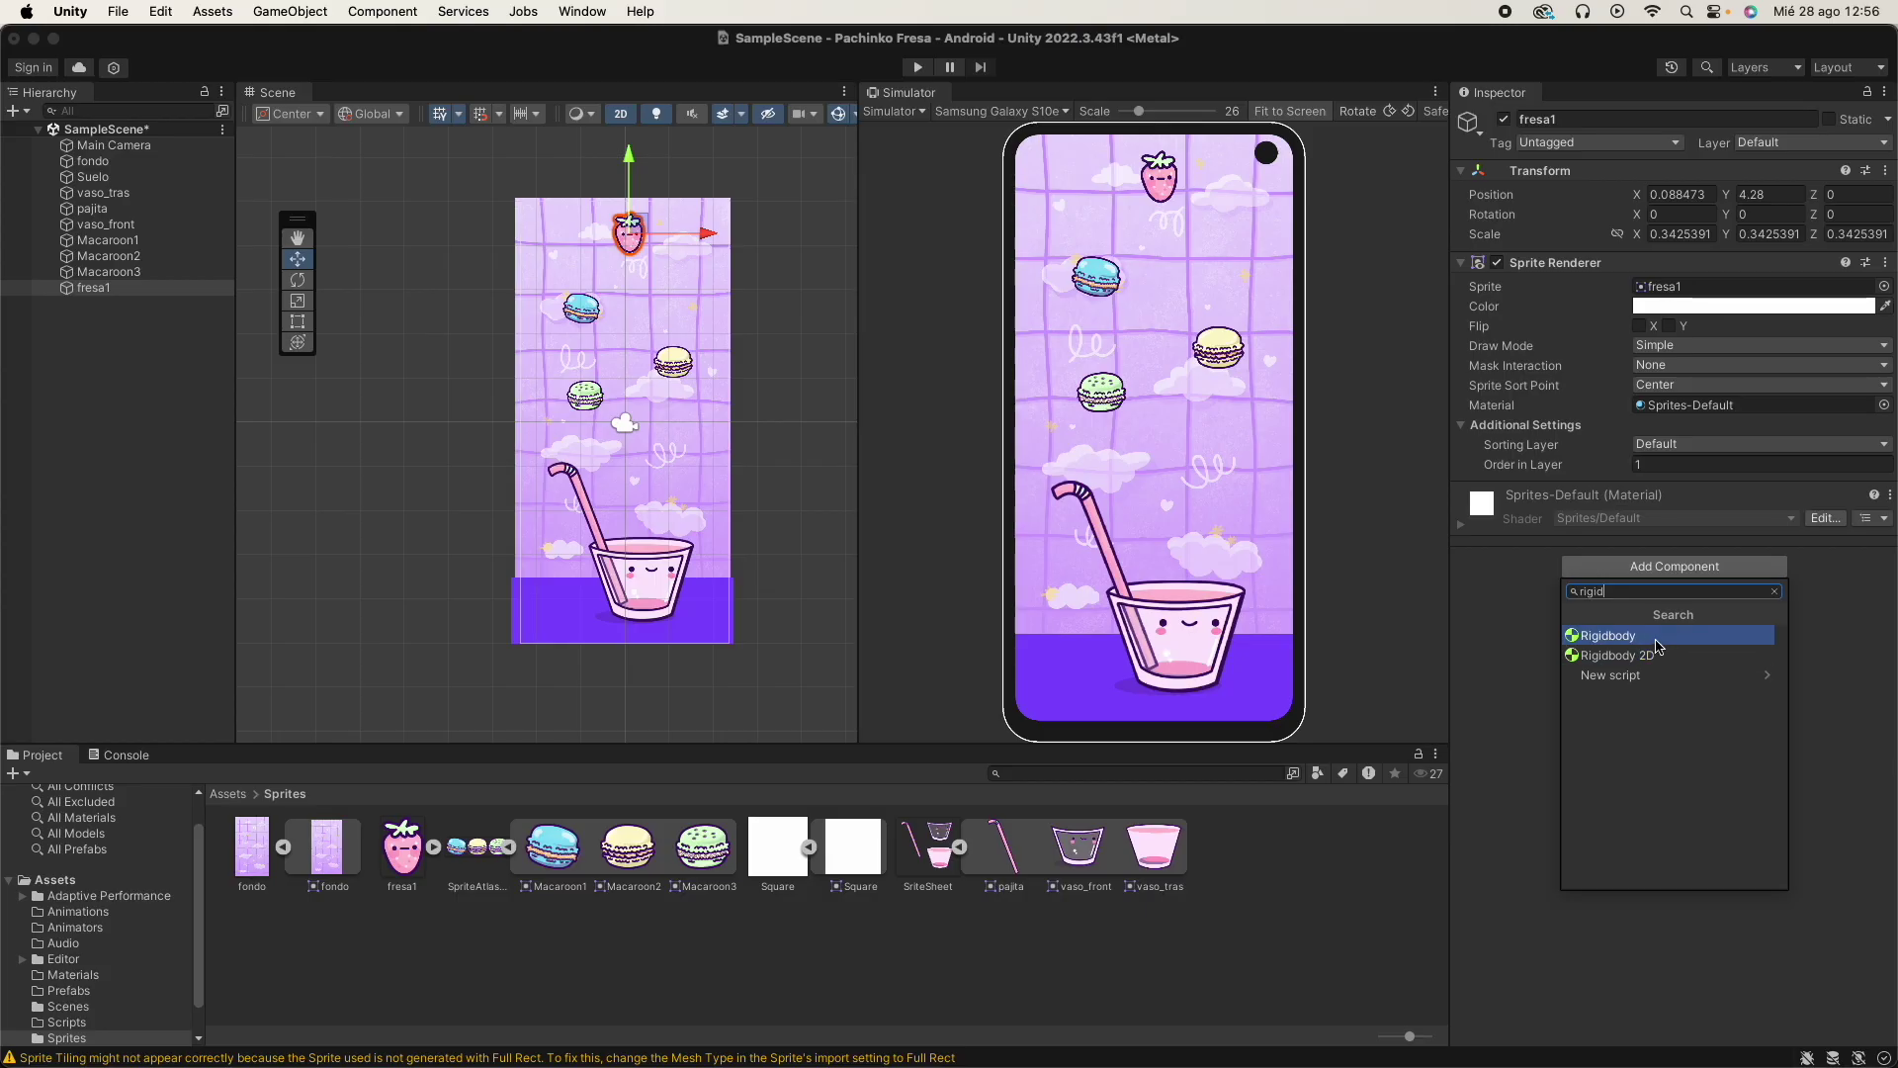
{"action": "left_click", "coordinate": [1607, 656]}
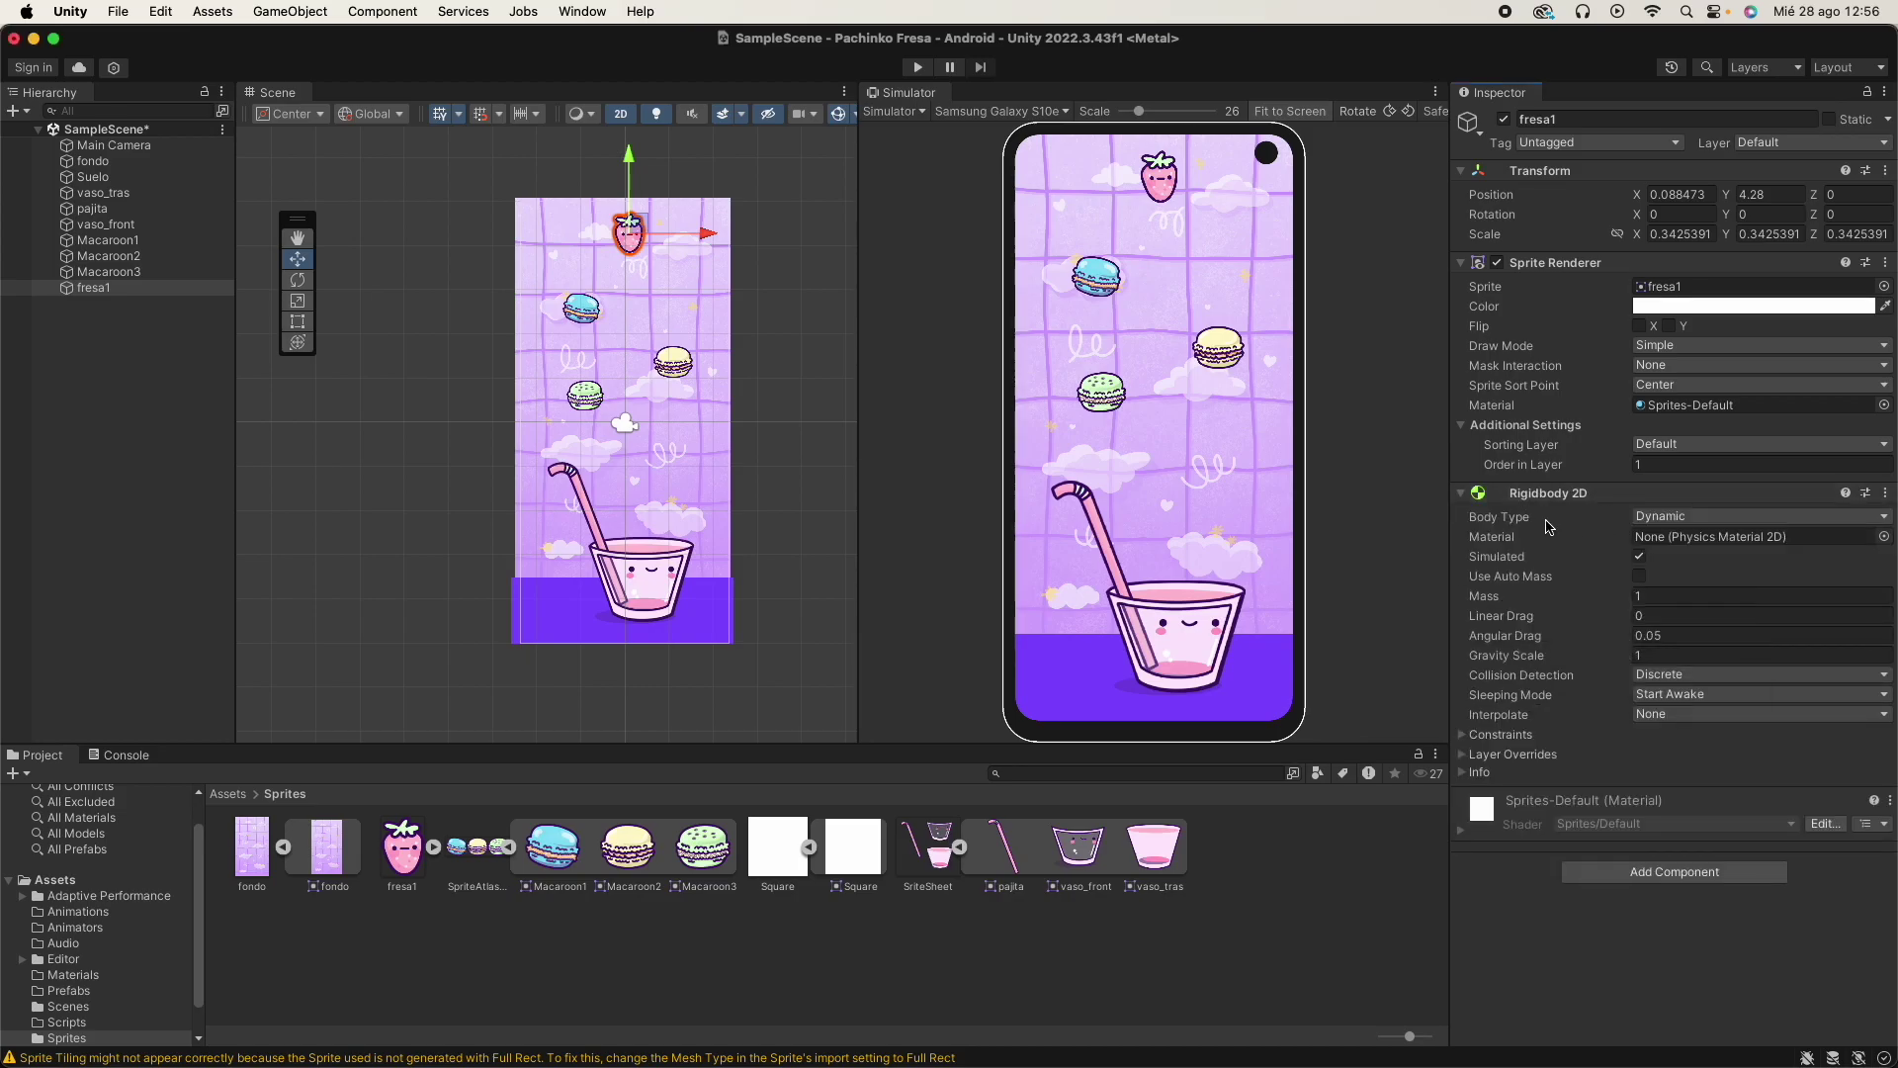
Keep fresa1's body type as Dynamic and play-test the scene to check how the strawberry falls.
{"action": "left_click", "coordinate": [1662, 519]}
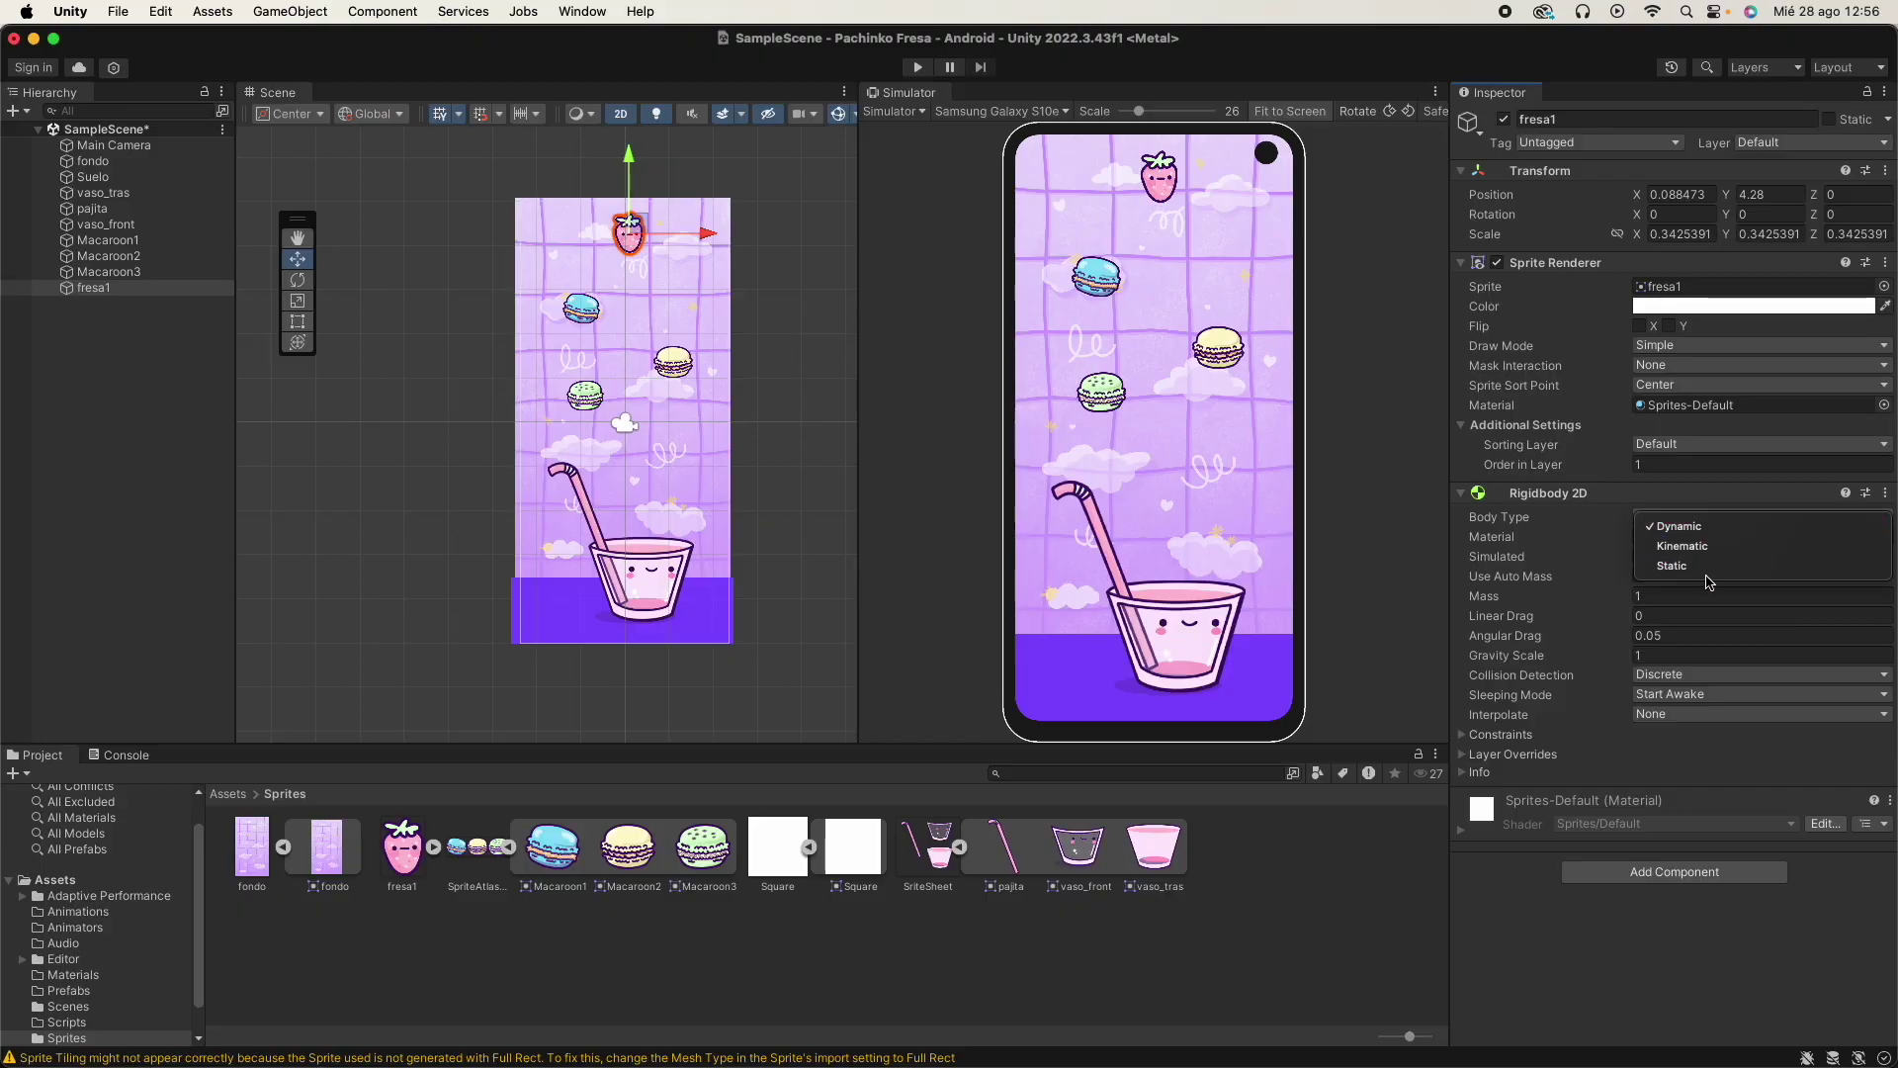
{"action": "left_click", "coordinate": [1605, 524]}
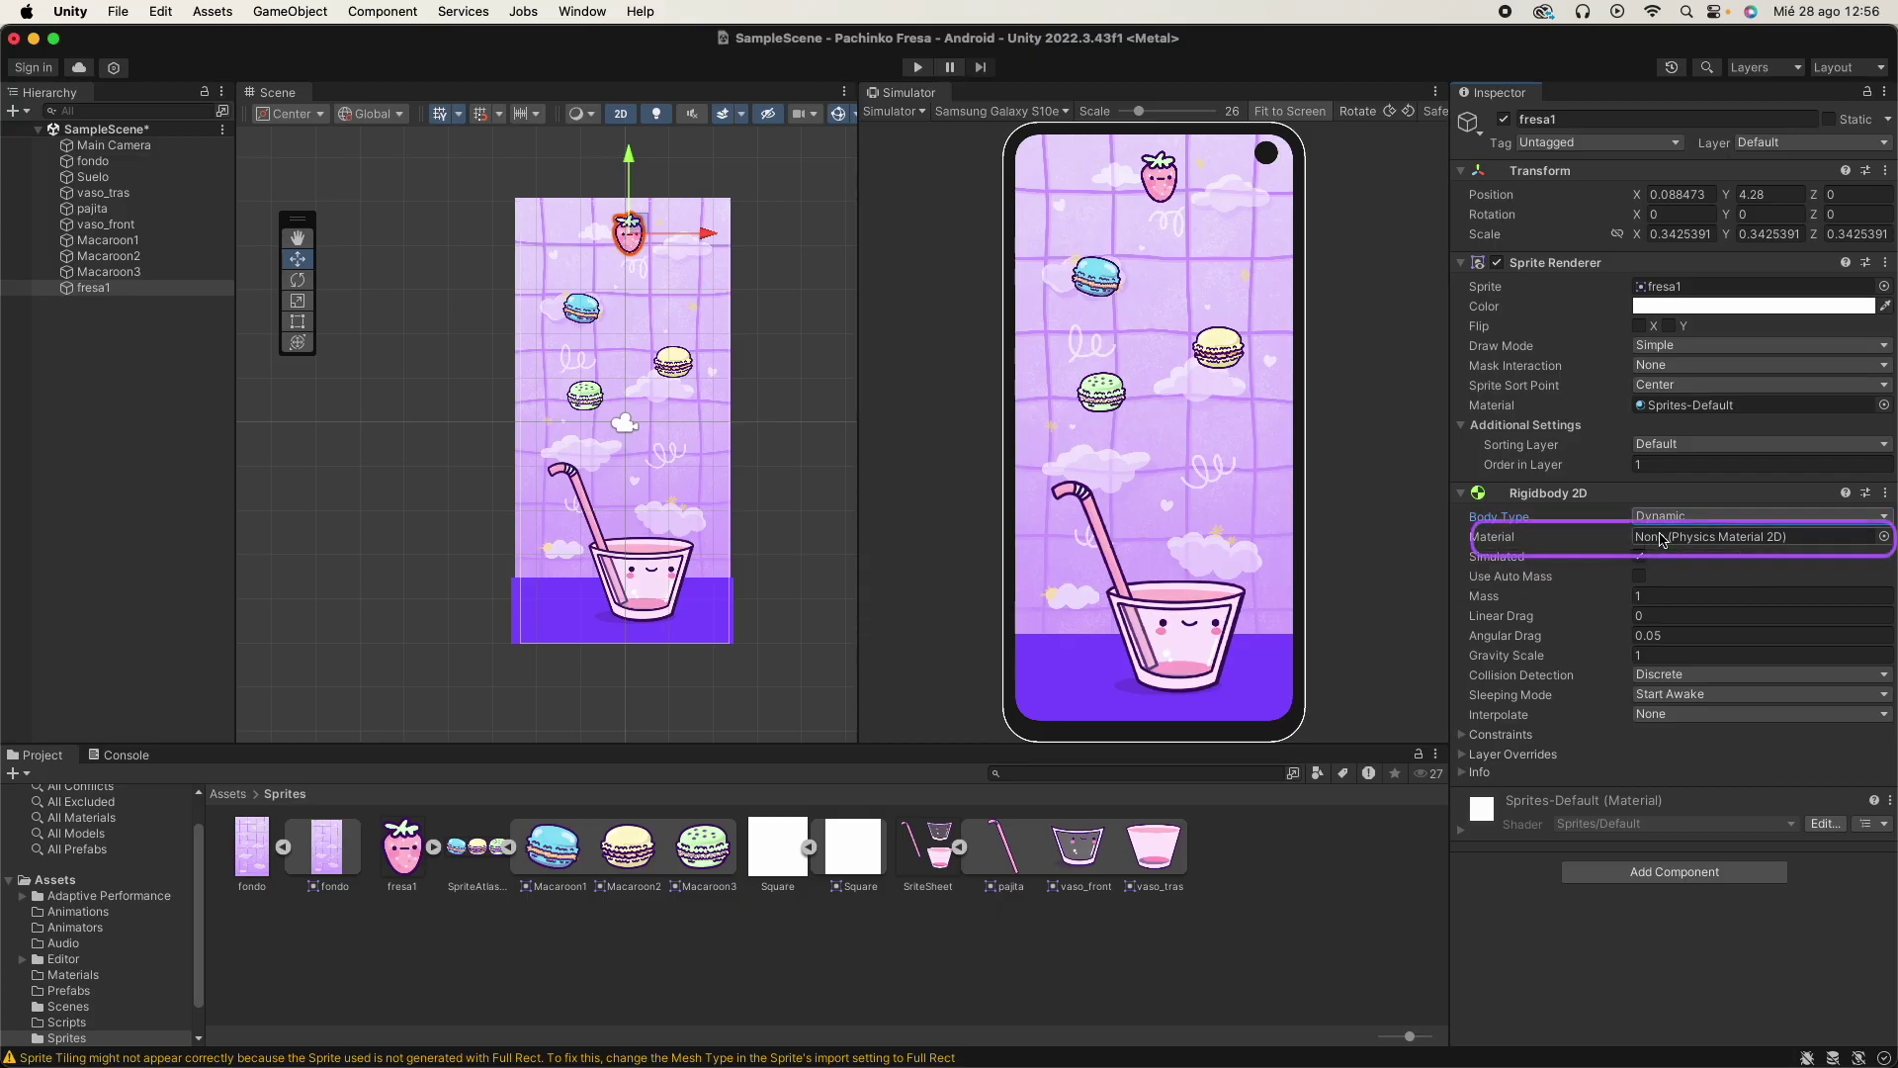
{"action": "left_click", "coordinate": [919, 68]}
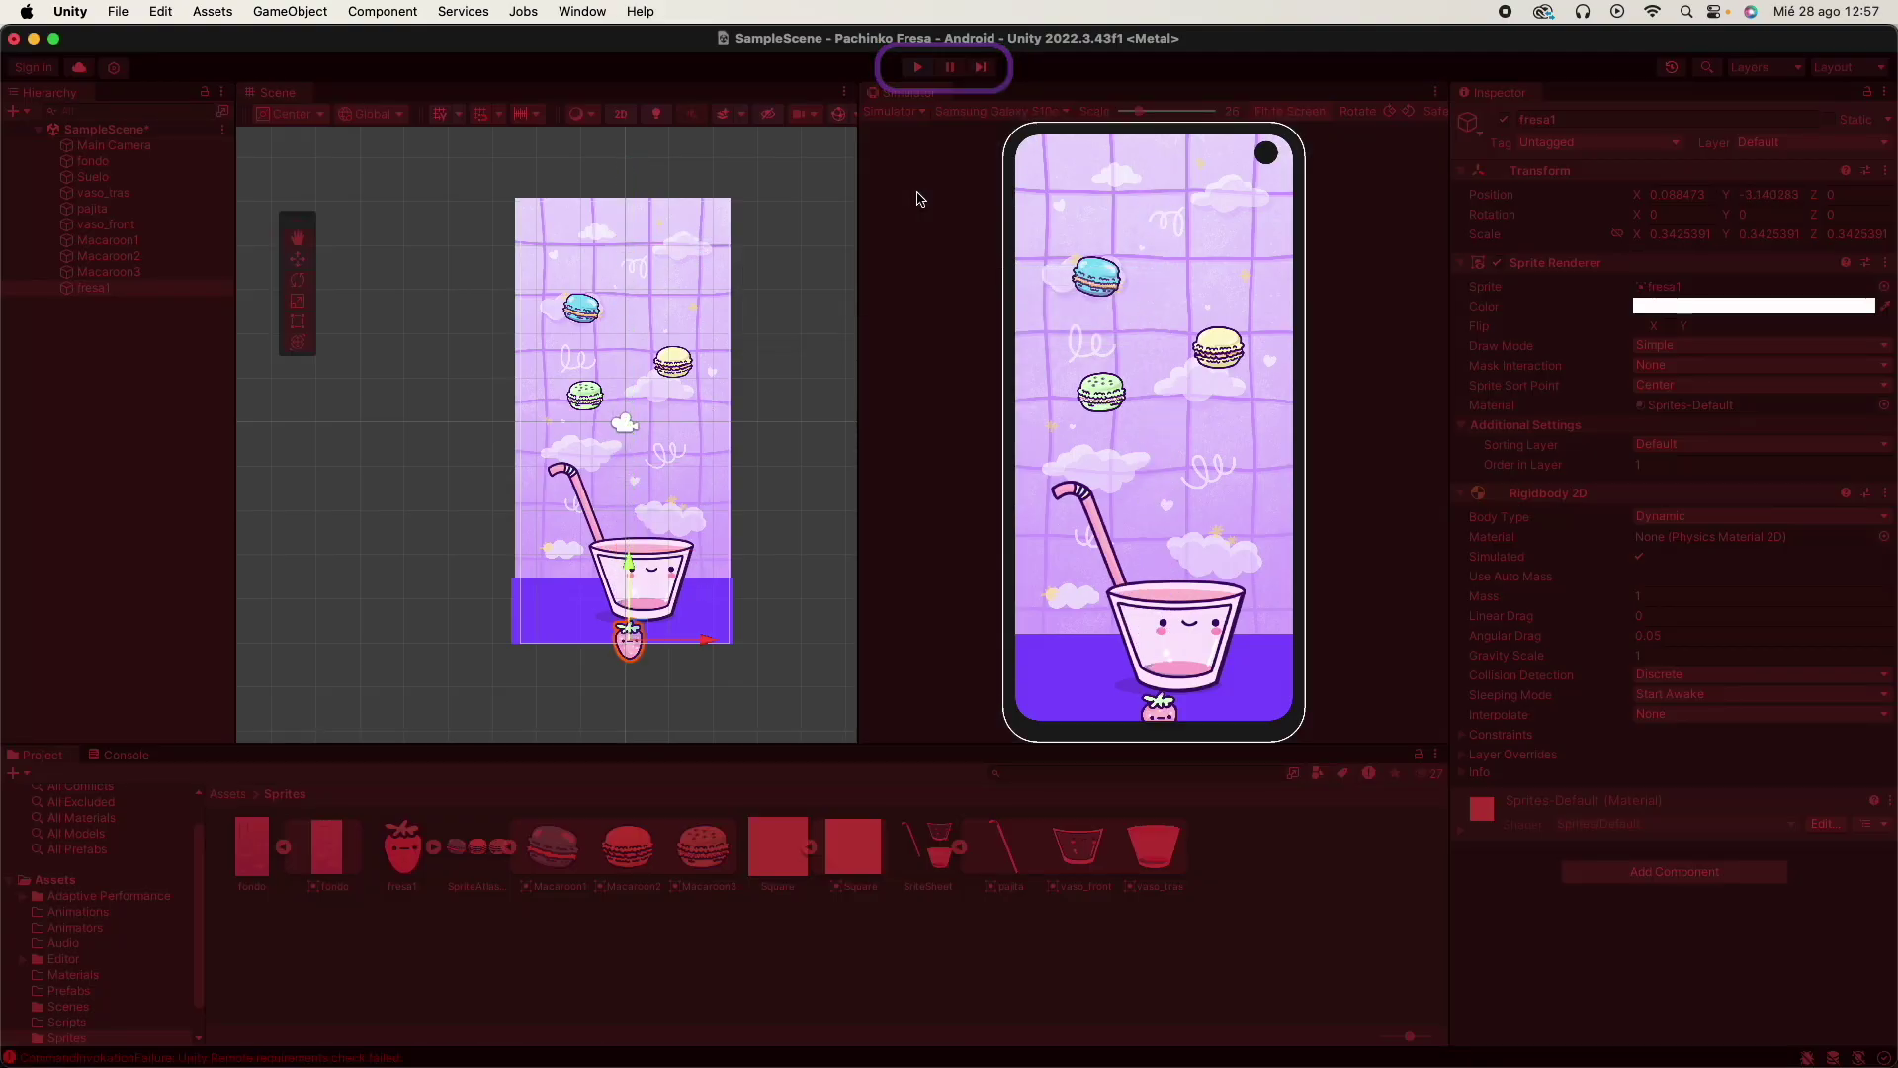
{"action": "left_click", "coordinate": [918, 68]}
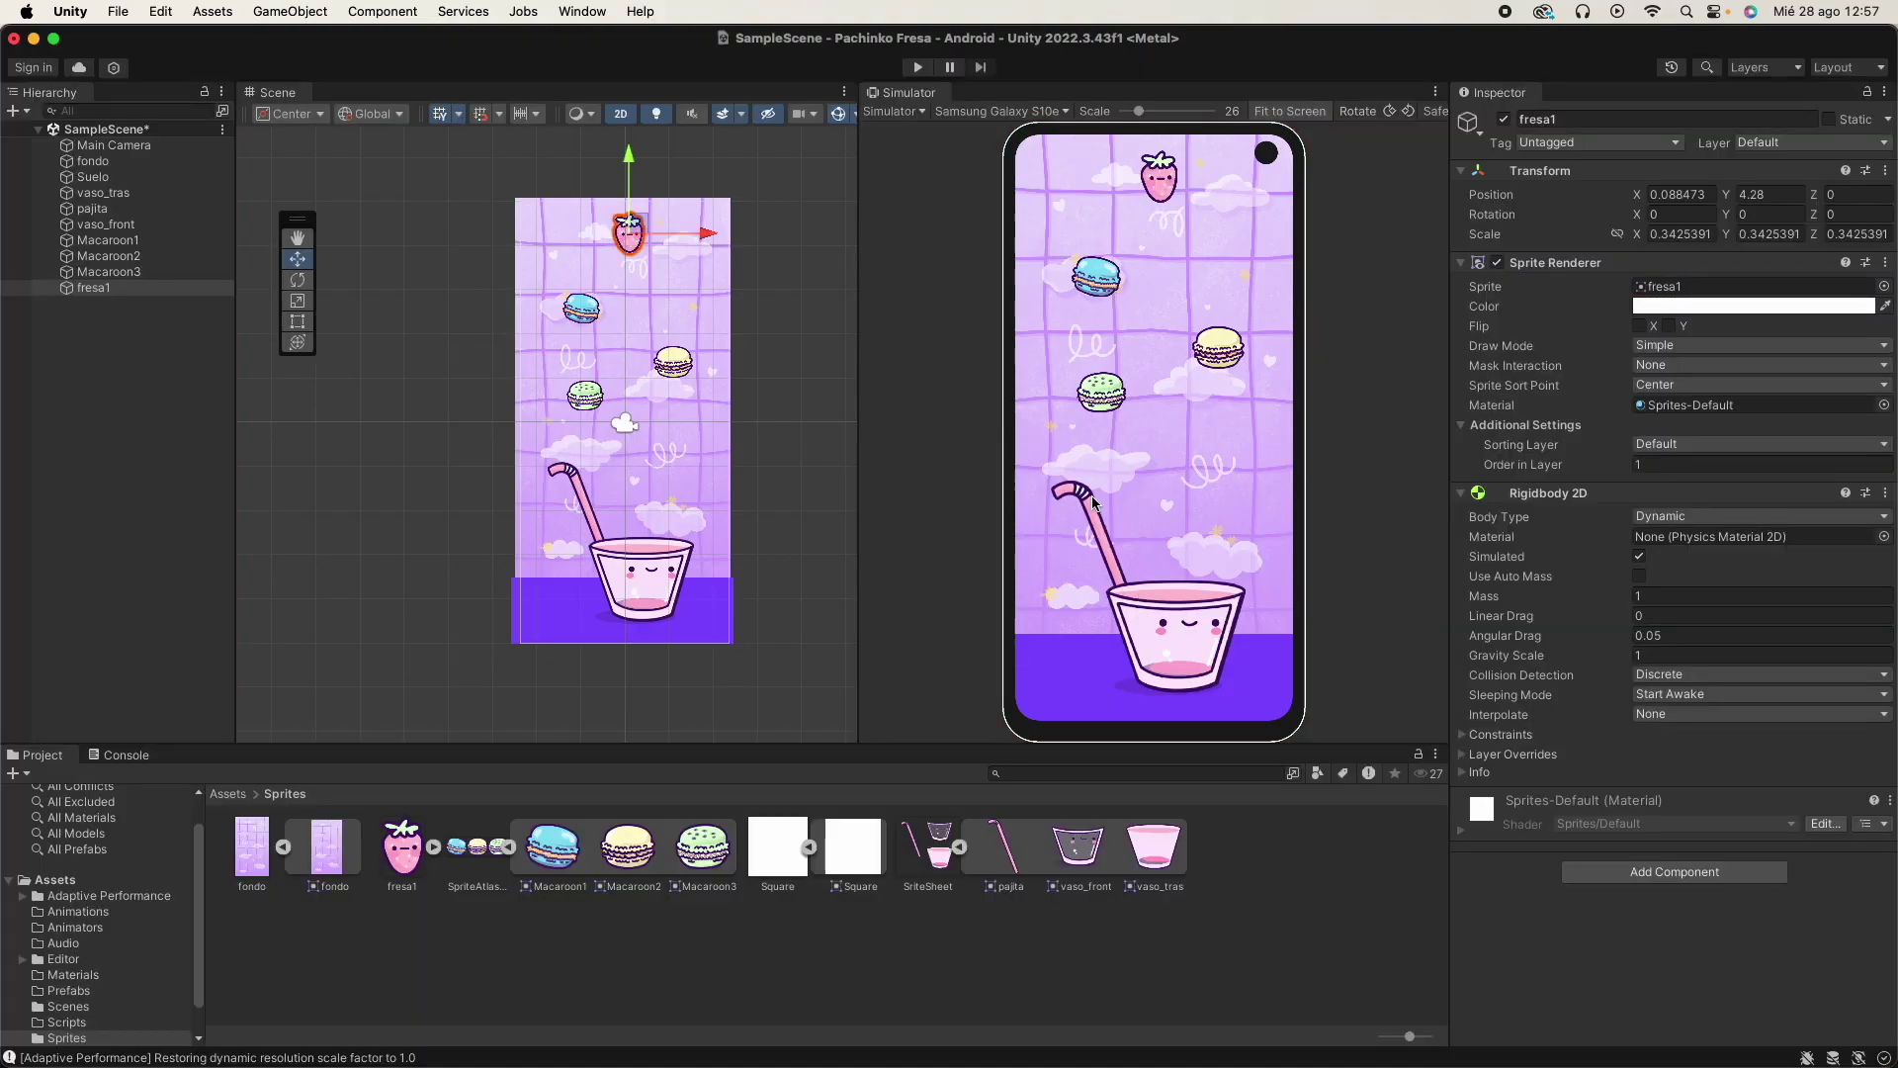
Add a Rigidbody 2D to Macaroon1 and freeze its position in X and Y under the constraints.
{"action": "left_click", "coordinate": [591, 322]}
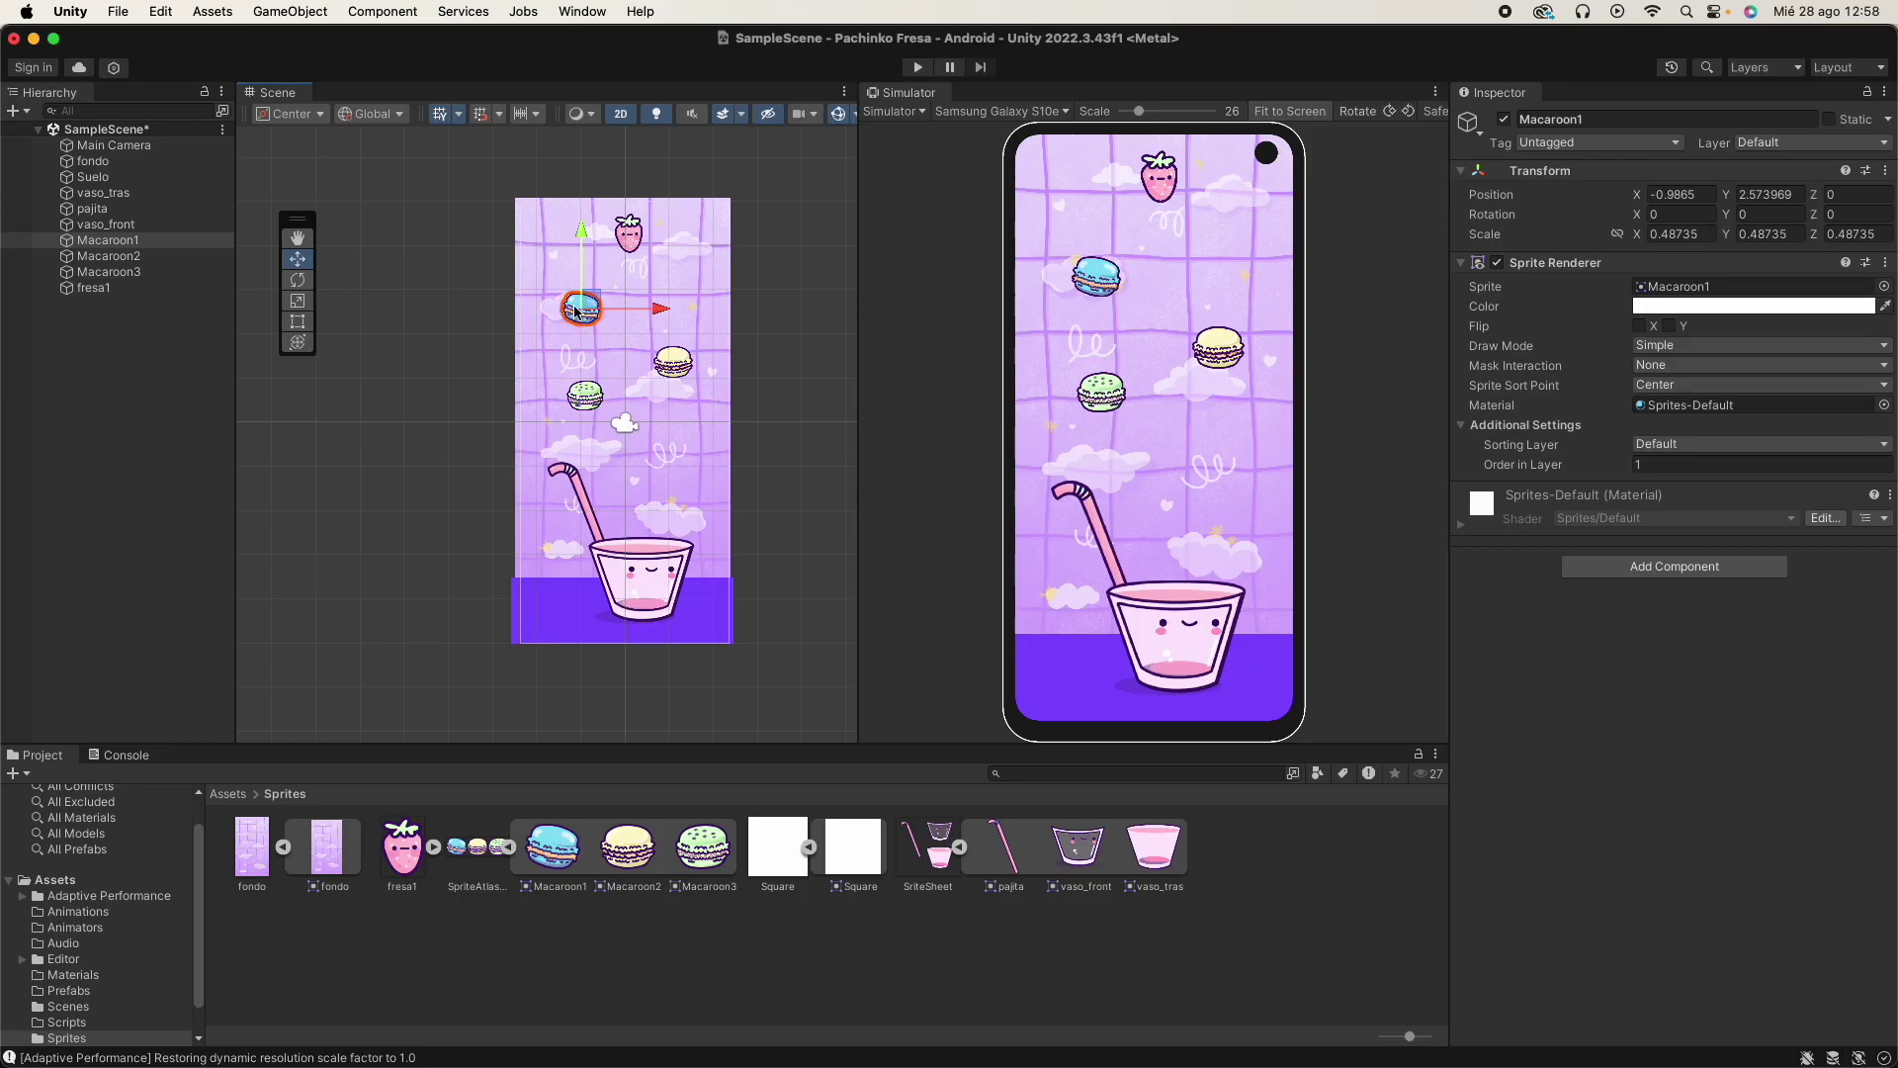
{"action": "left_click", "coordinate": [1671, 568]}
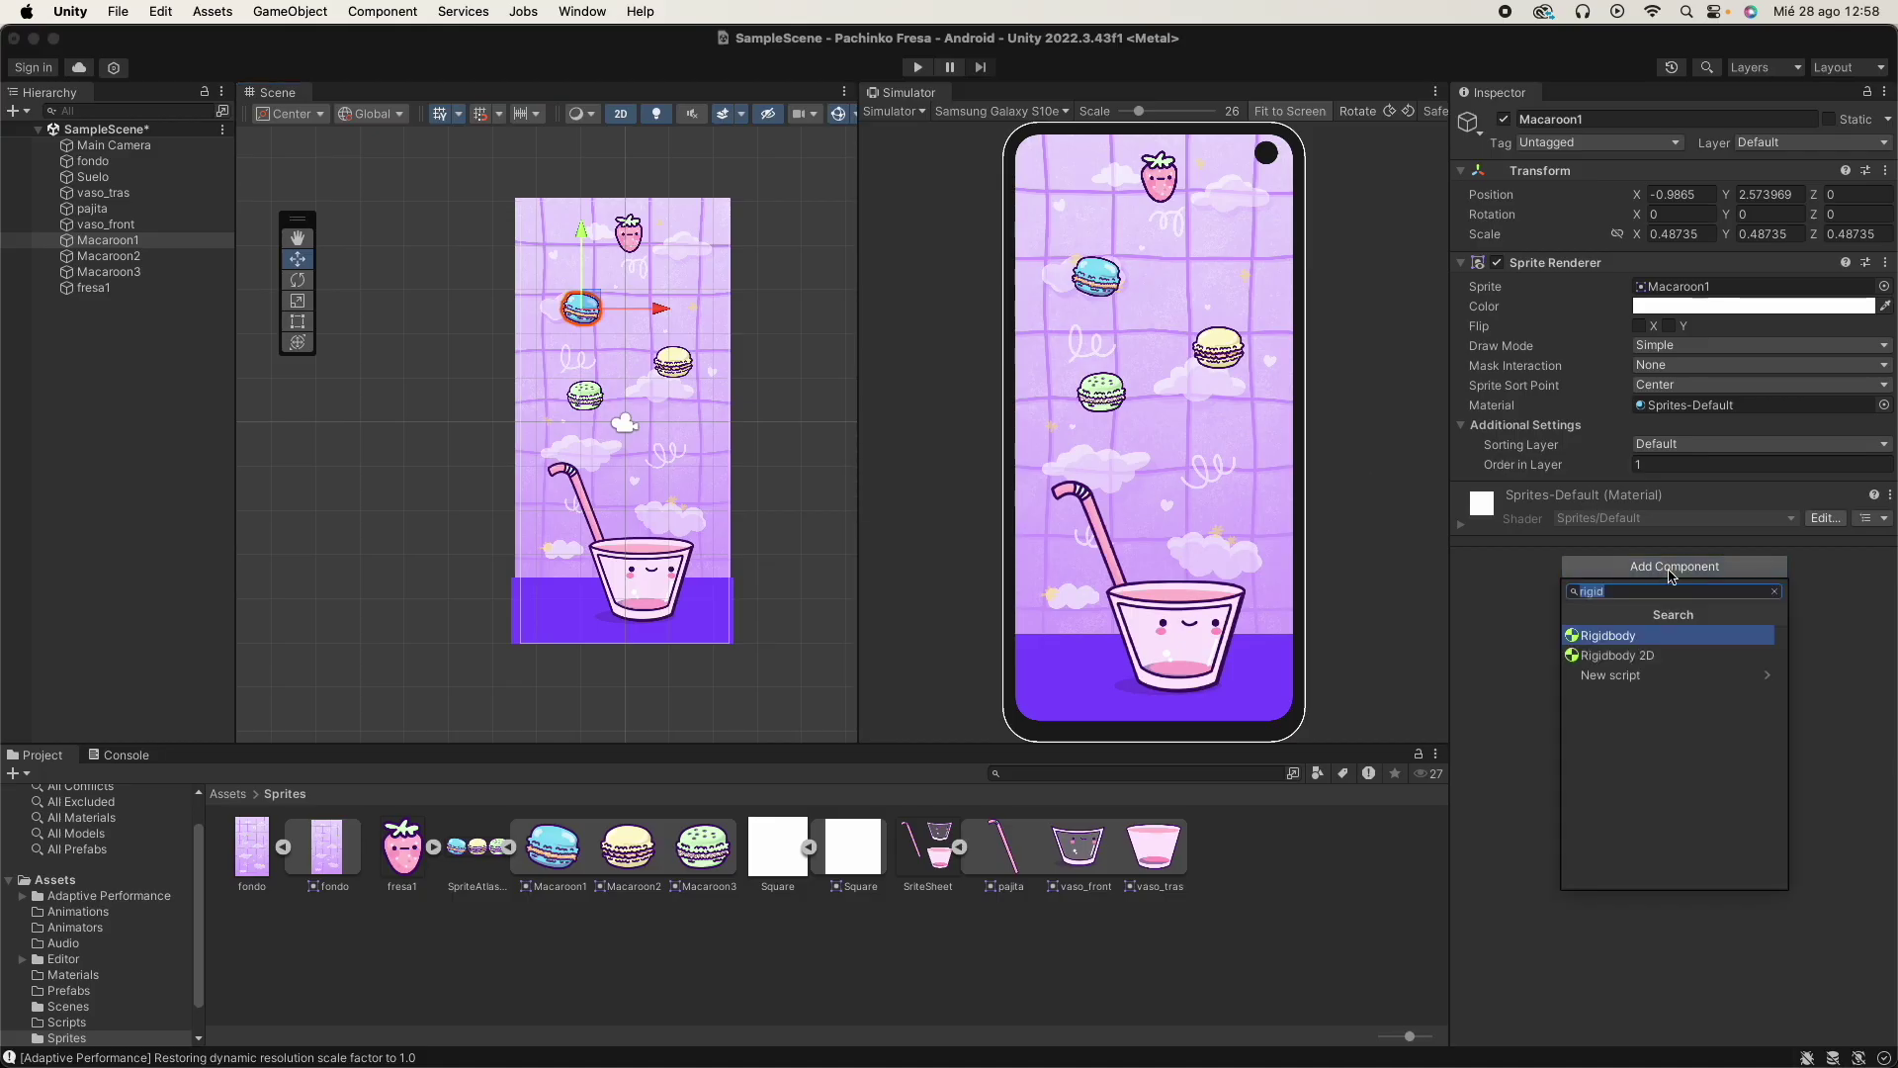
{"action": "left_click", "coordinate": [1661, 656]}
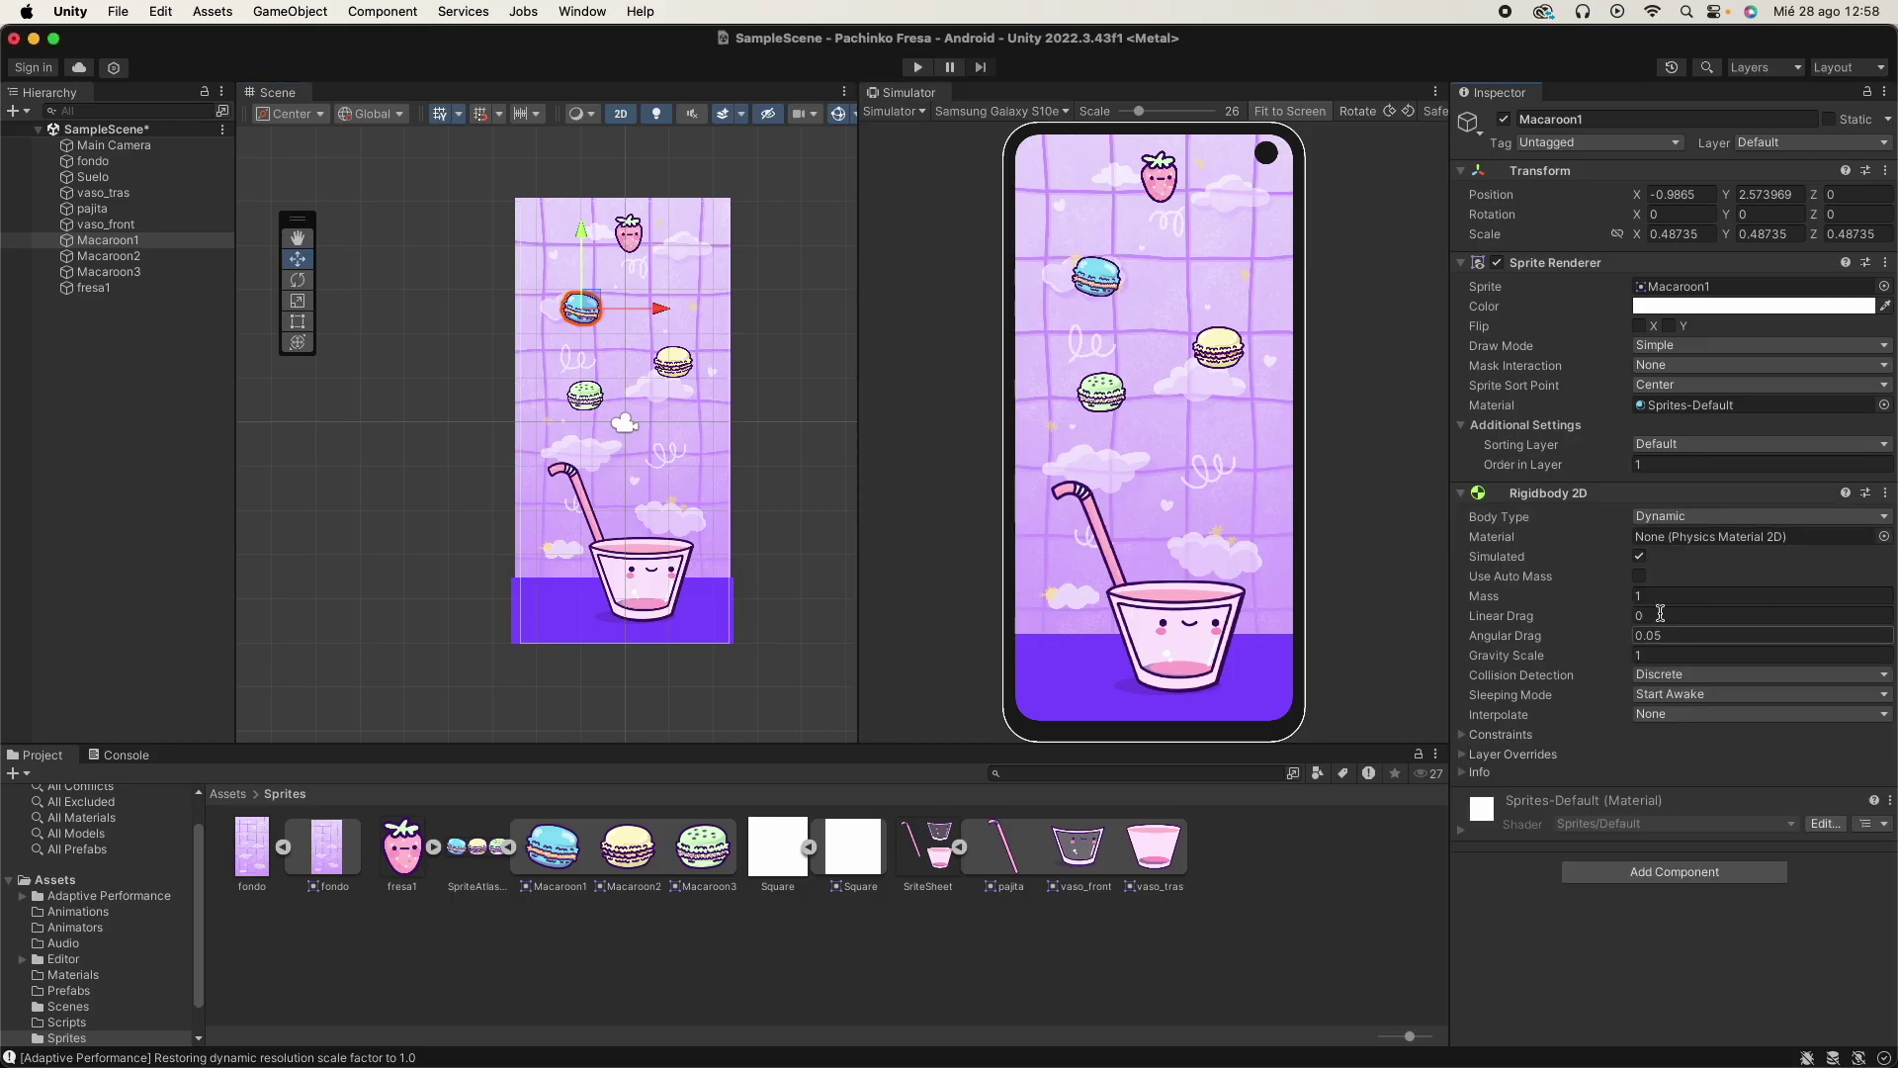
{"action": "left_click", "coordinate": [1462, 734]}
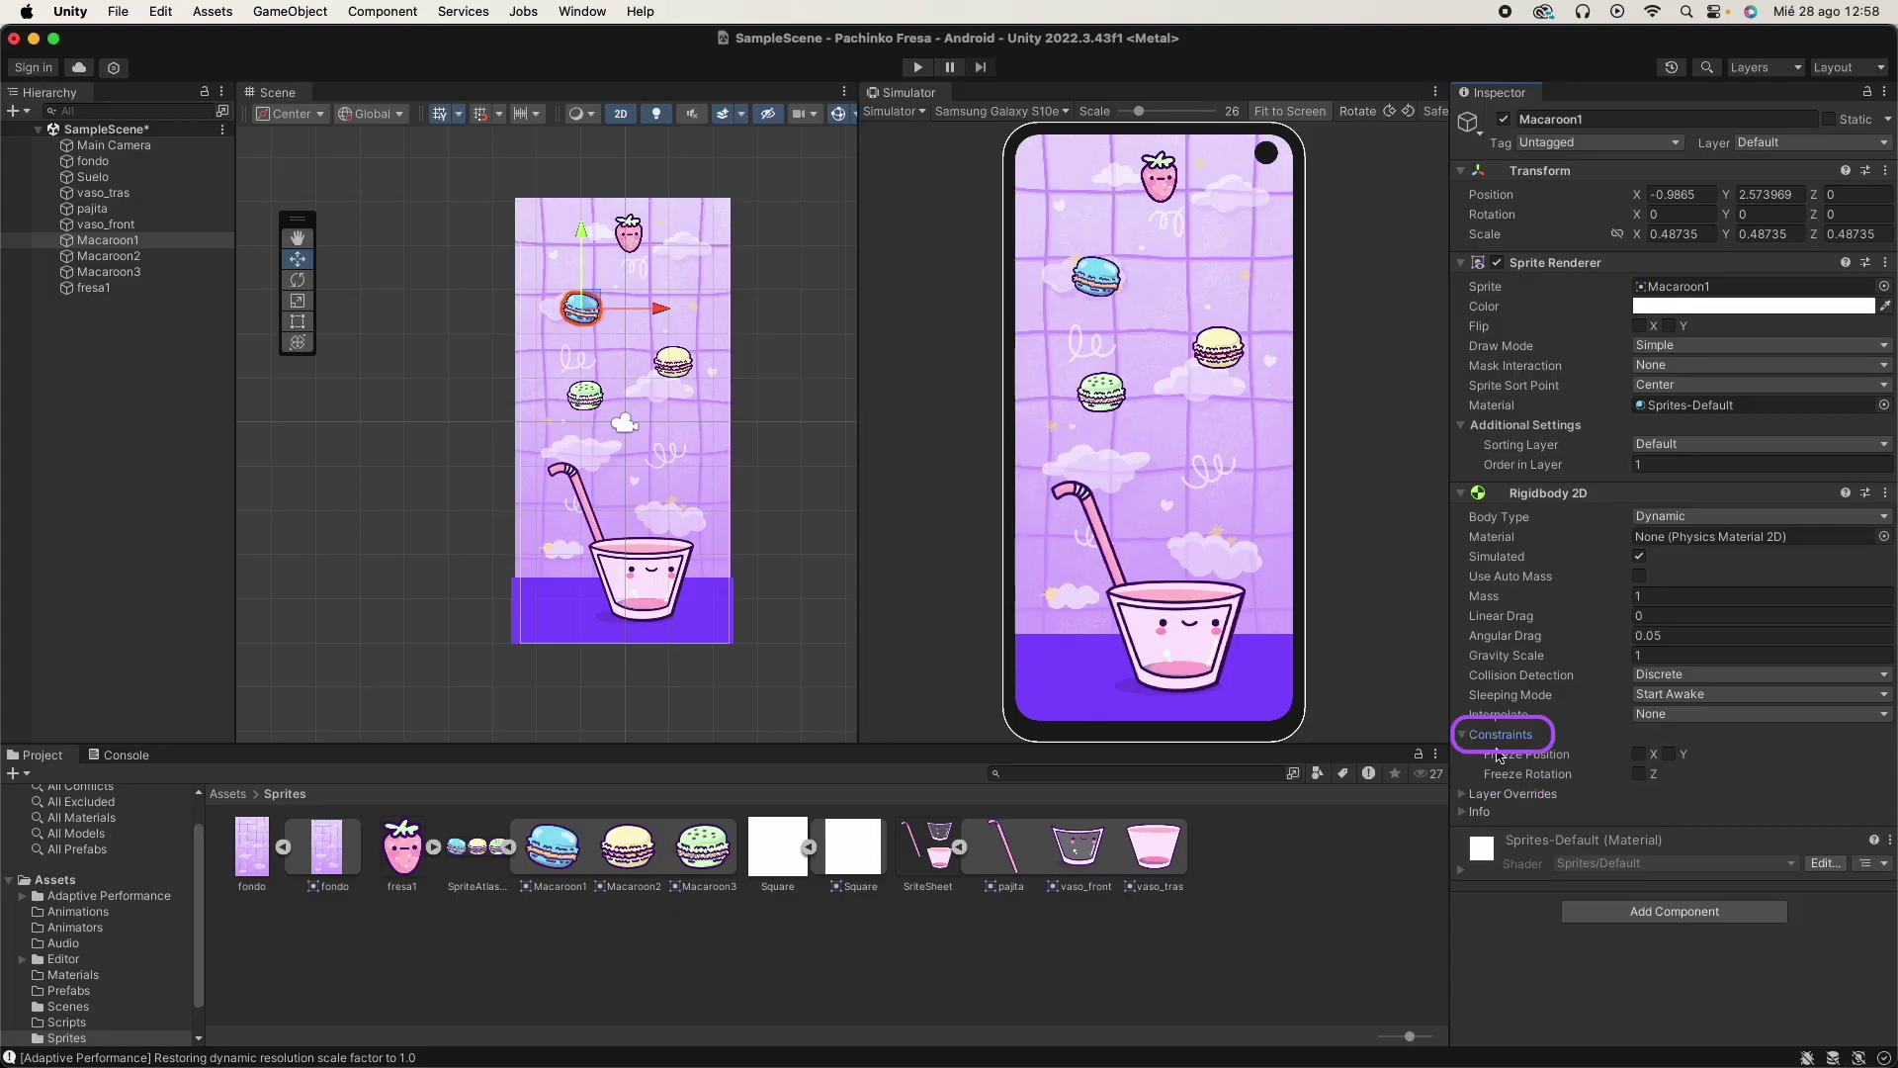
{"action": "left_click", "coordinate": [1639, 754]}
{"action": "left_click", "coordinate": [1669, 754]}
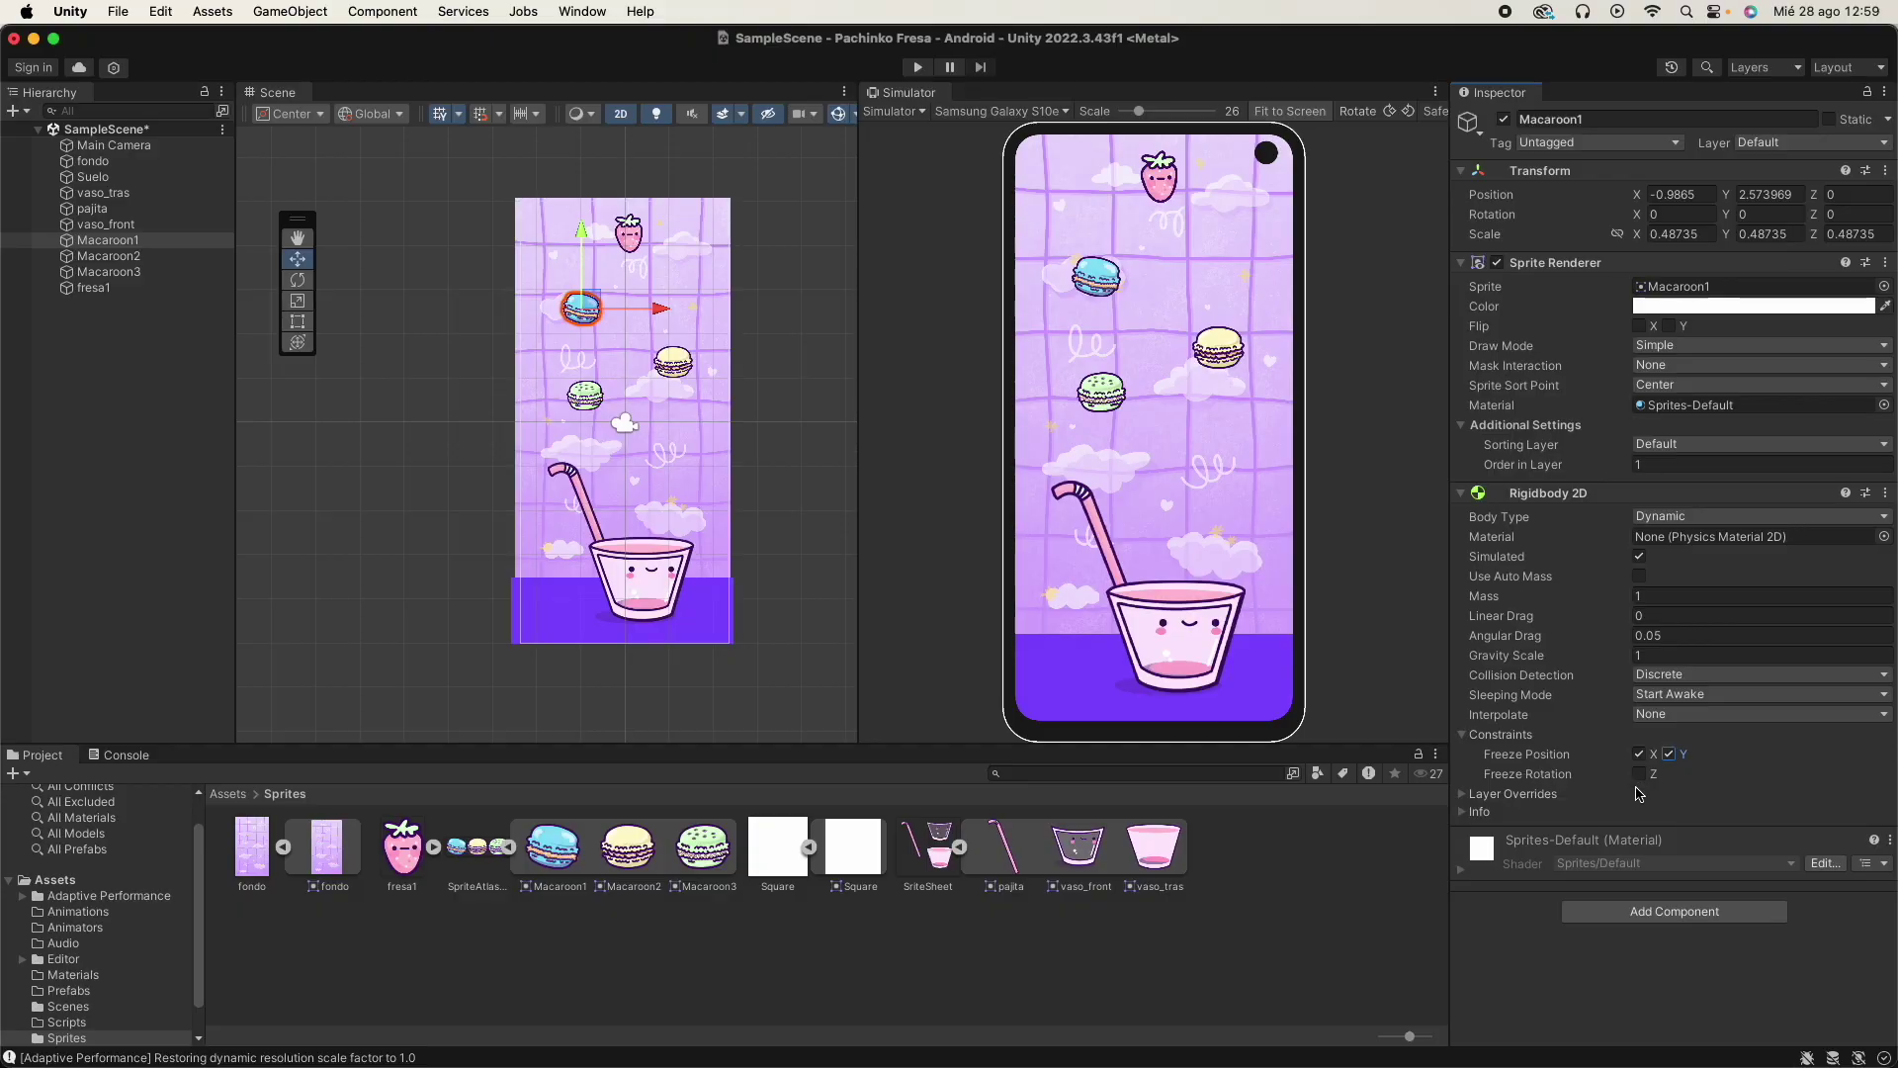
Give Macaroon2 a Rigidbody 2D with its X and Y position frozen.
{"action": "left_click", "coordinate": [673, 361]}
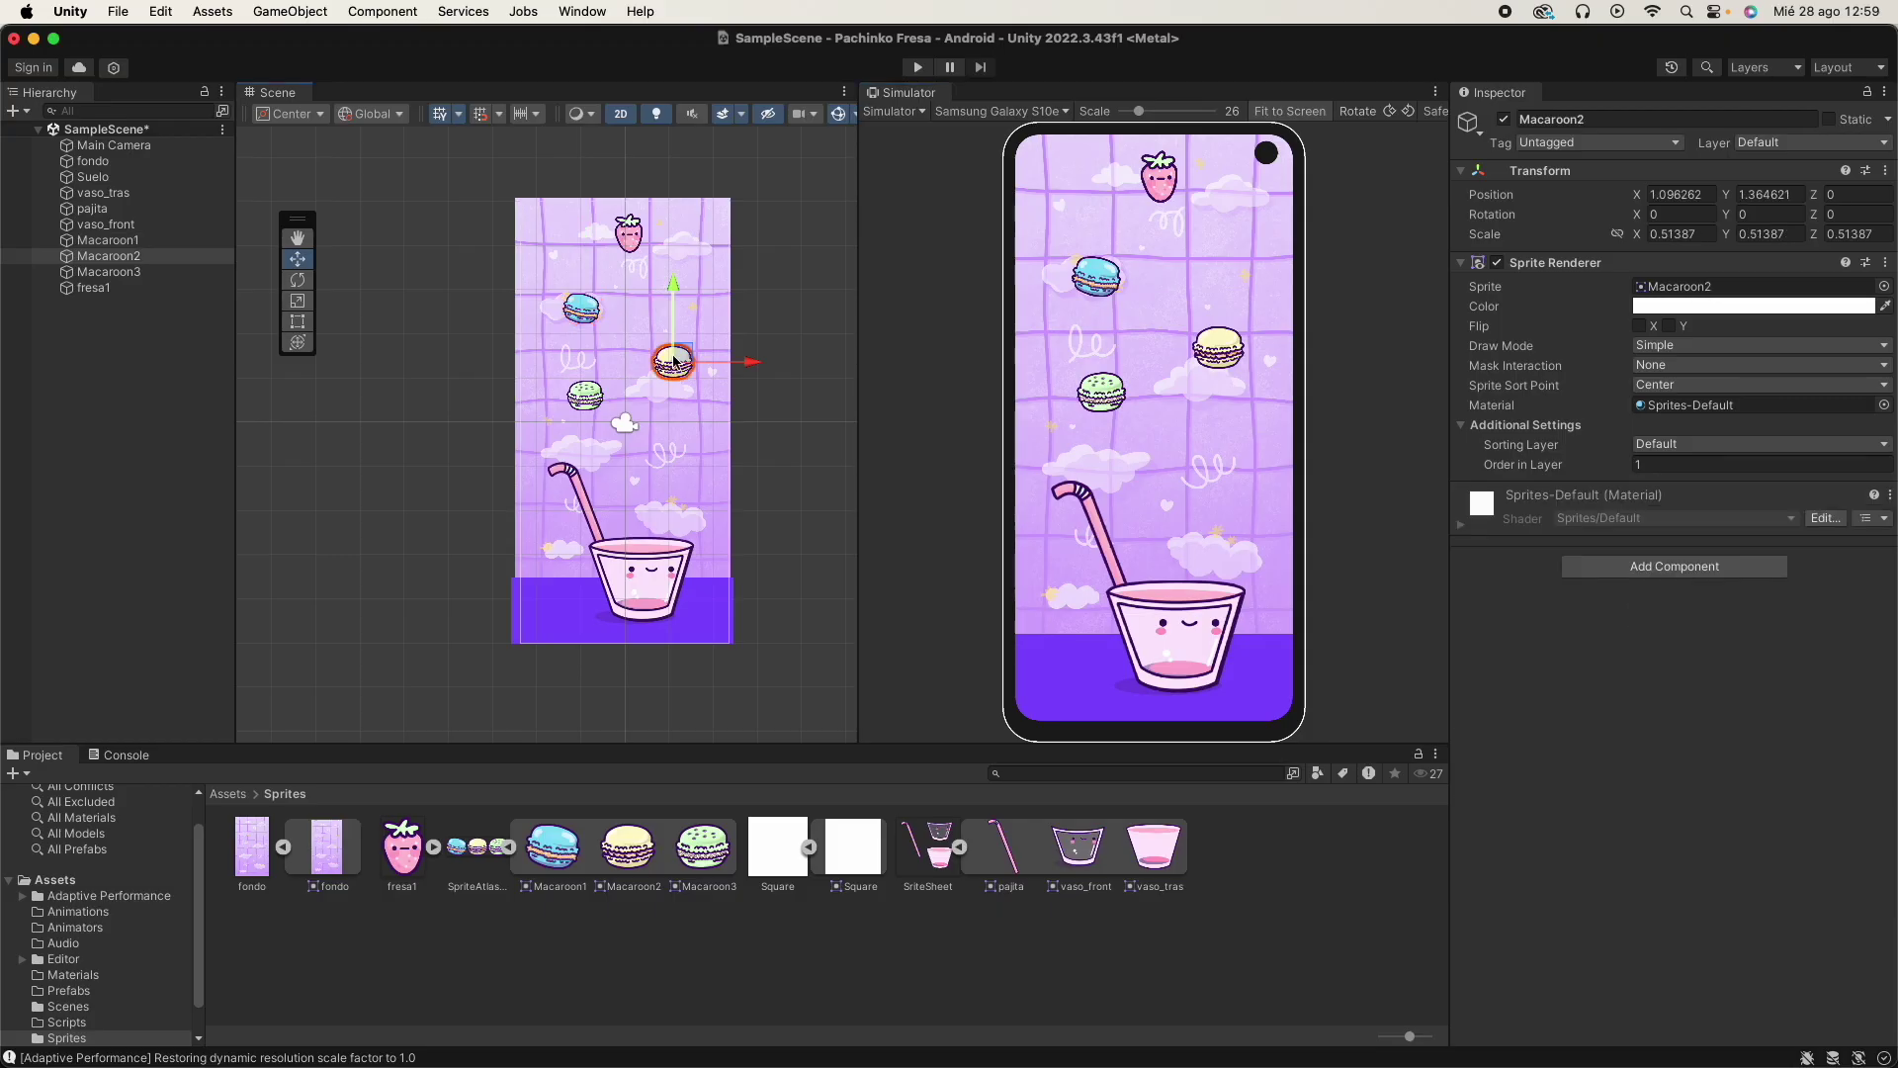
{"action": "left_click", "coordinate": [1653, 566]}
{"action": "left_click", "coordinate": [1641, 654]}
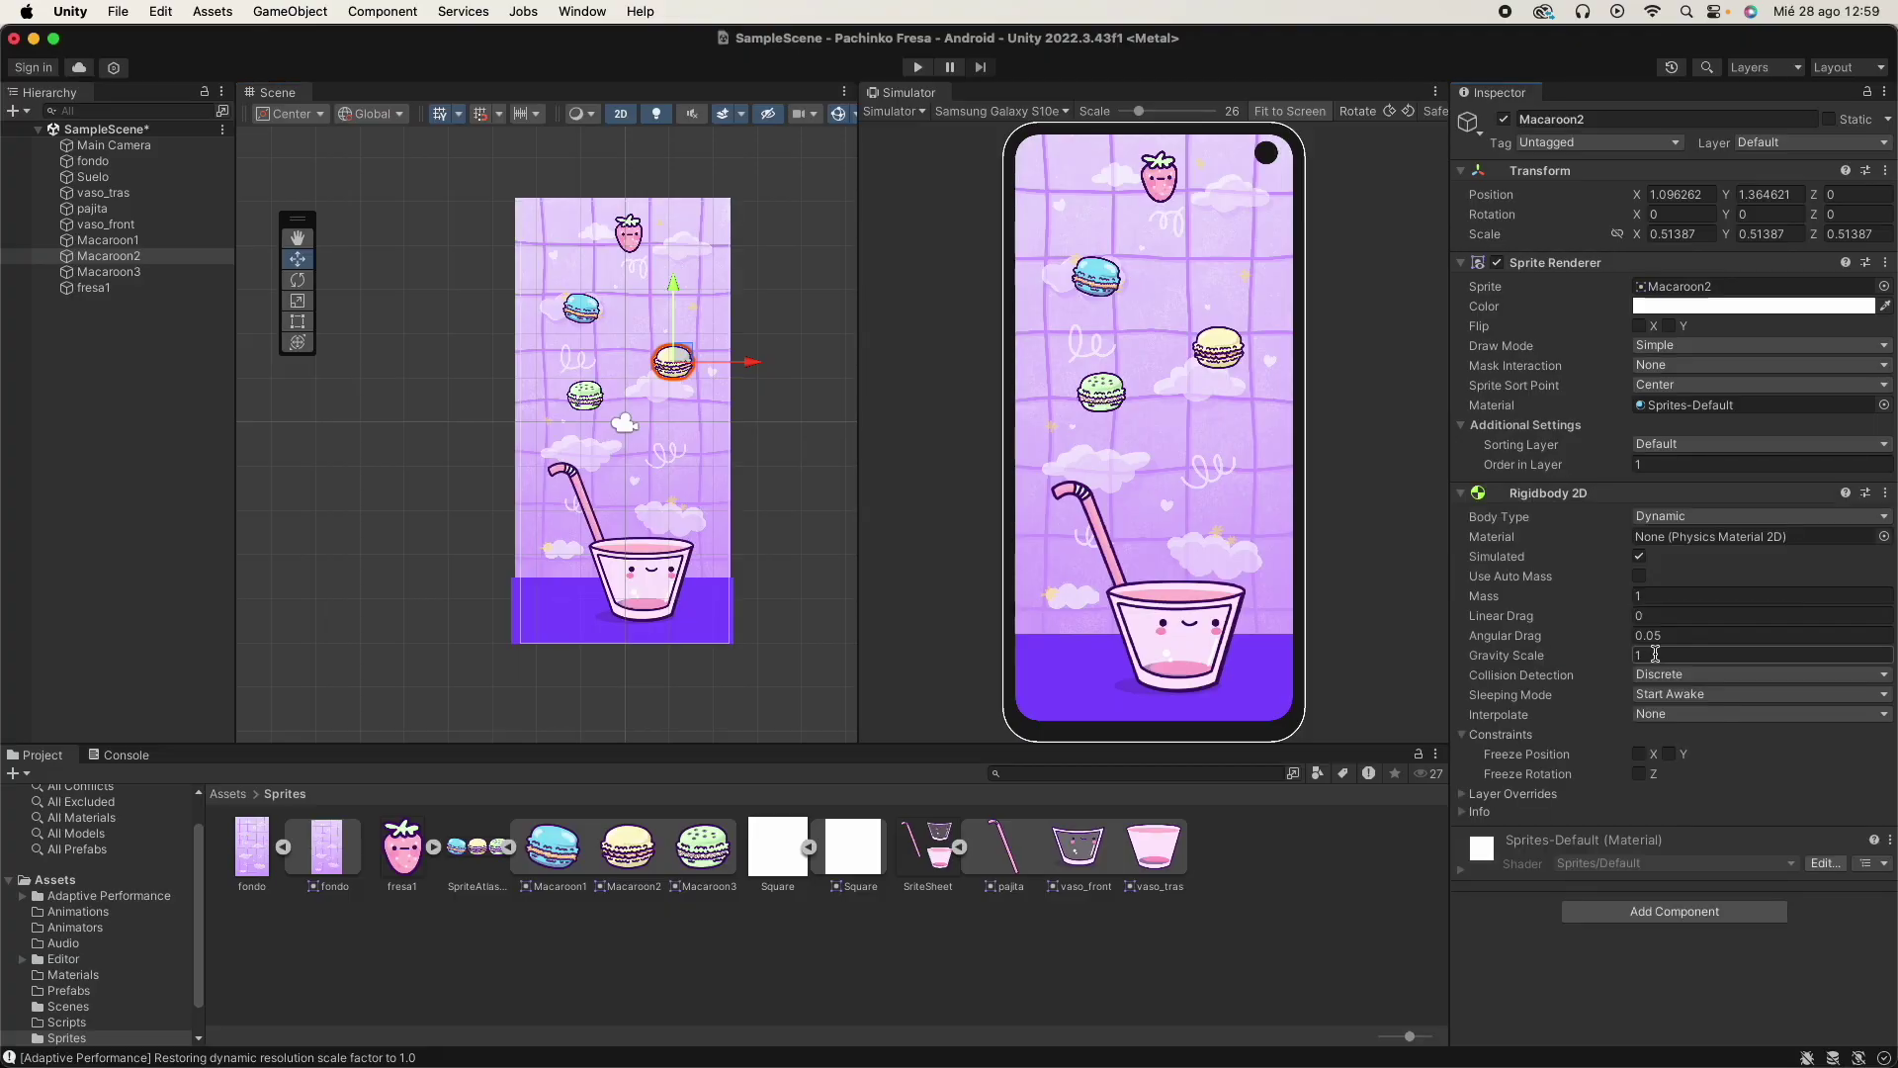
{"action": "left_click", "coordinate": [1640, 753]}
{"action": "left_click", "coordinate": [1668, 754]}
Give Macaroon3 a Rigidbody 2D with its X and Y position frozen.
{"action": "left_click", "coordinate": [596, 404]}
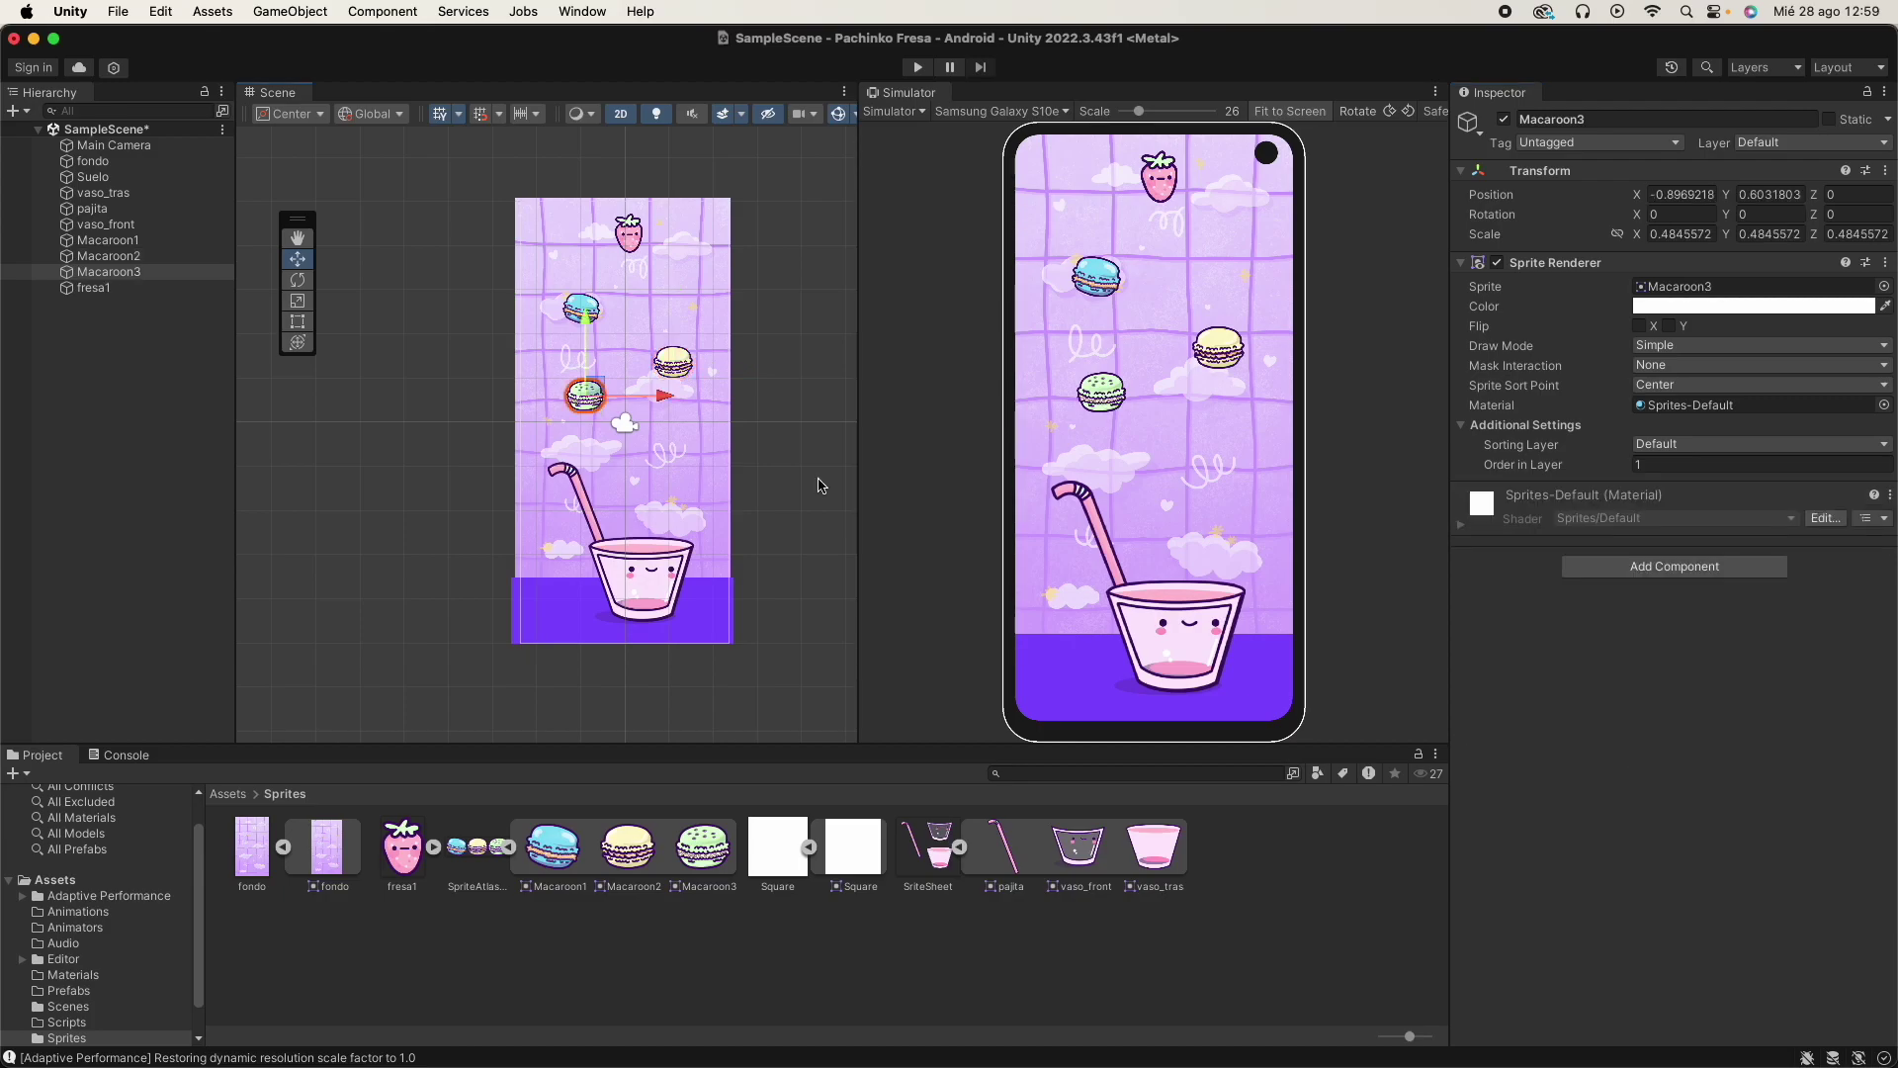
{"action": "left_click", "coordinate": [1674, 566]}
{"action": "left_click", "coordinate": [1602, 654]}
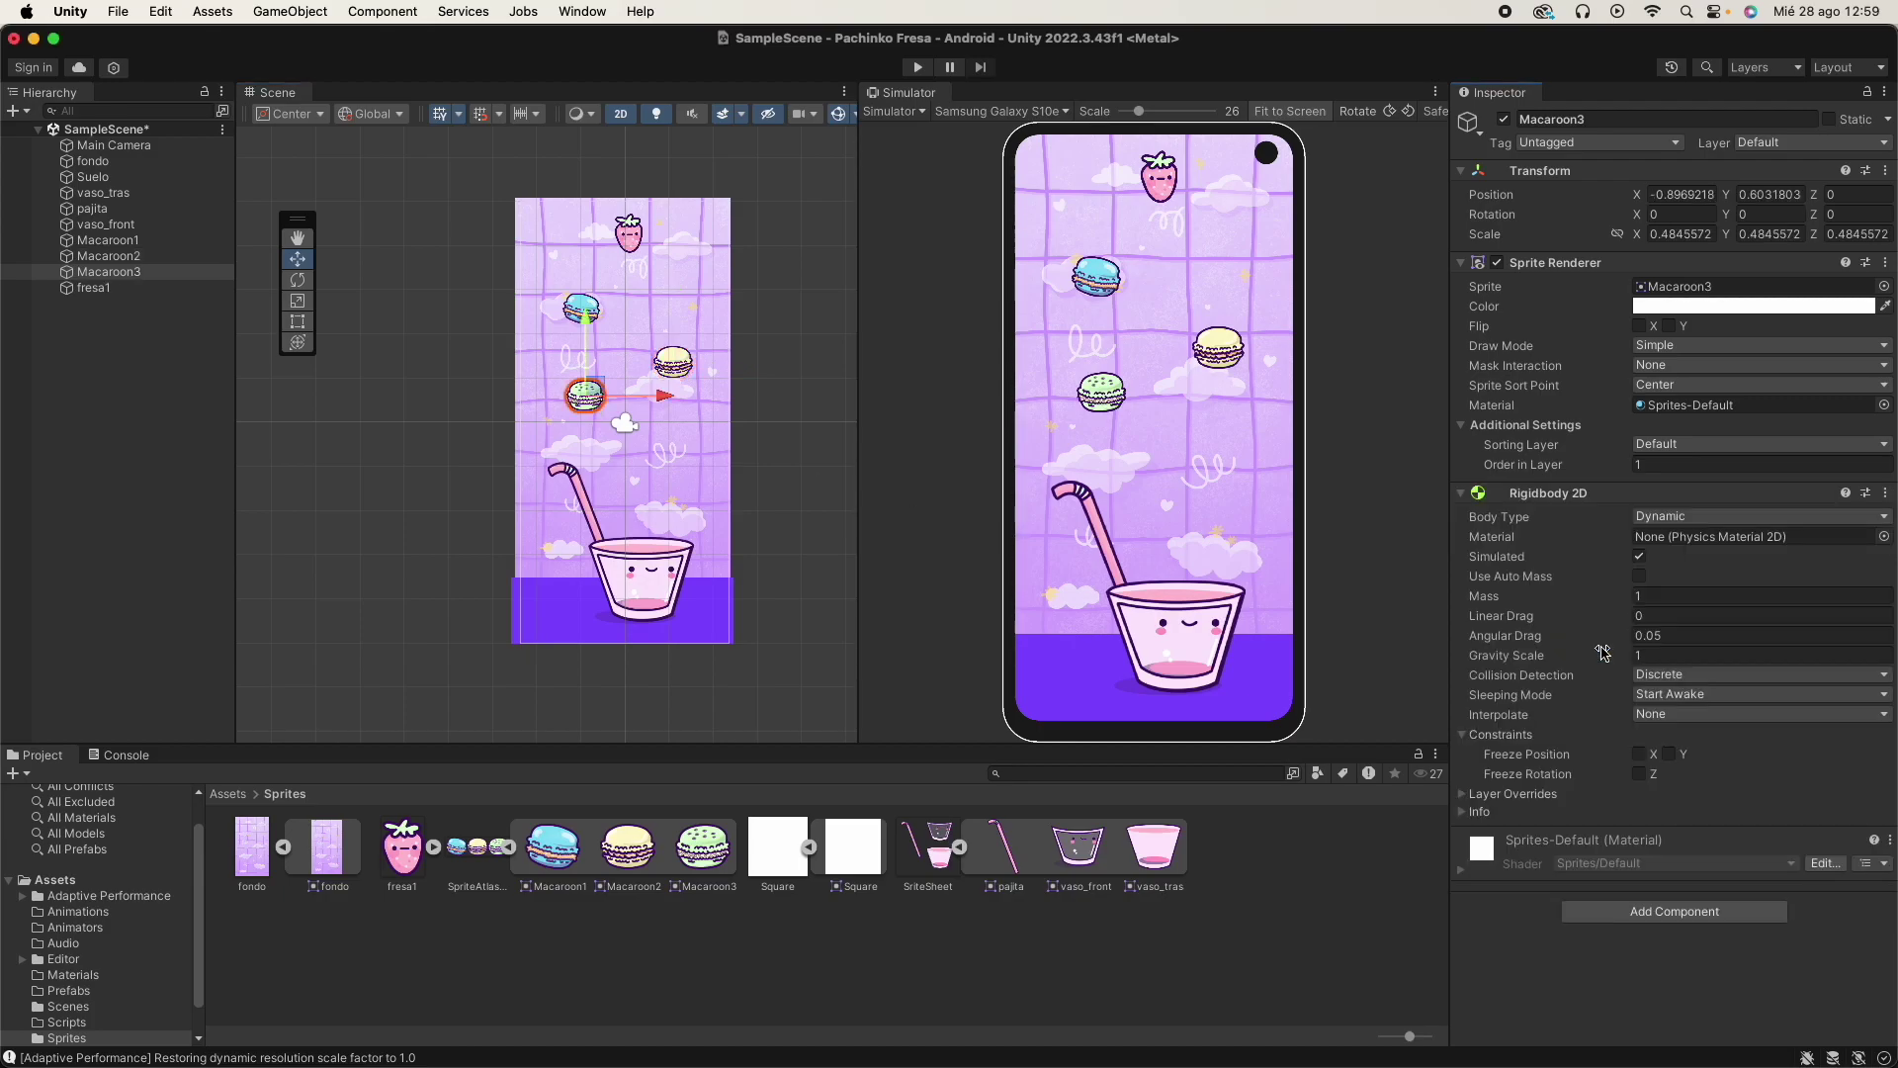
{"action": "left_click", "coordinate": [1639, 754]}
{"action": "left_click", "coordinate": [1669, 753]}
Add a Capsule Collider 2D to the strawberry fresa1 and set the collider's X size to 1.83.
{"action": "left_click", "coordinate": [638, 246]}
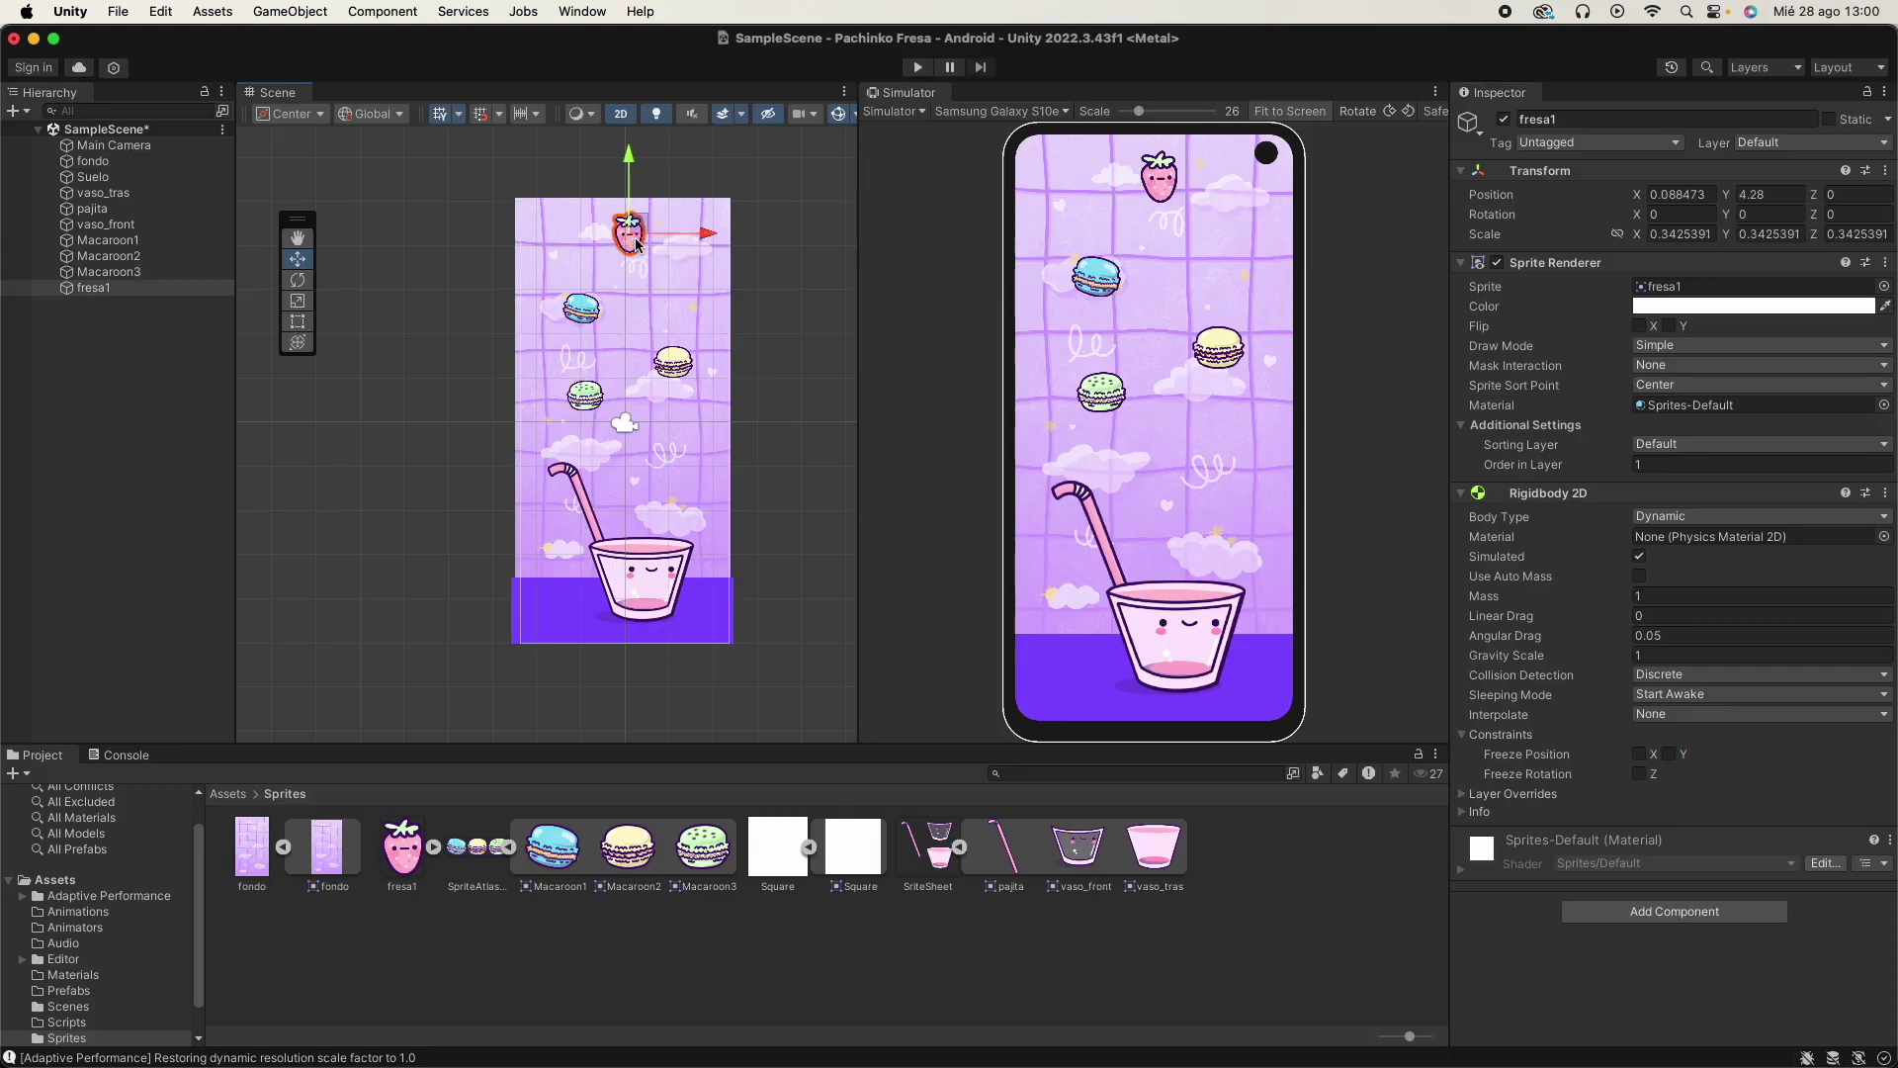
{"action": "left_click", "coordinate": [1676, 909]}
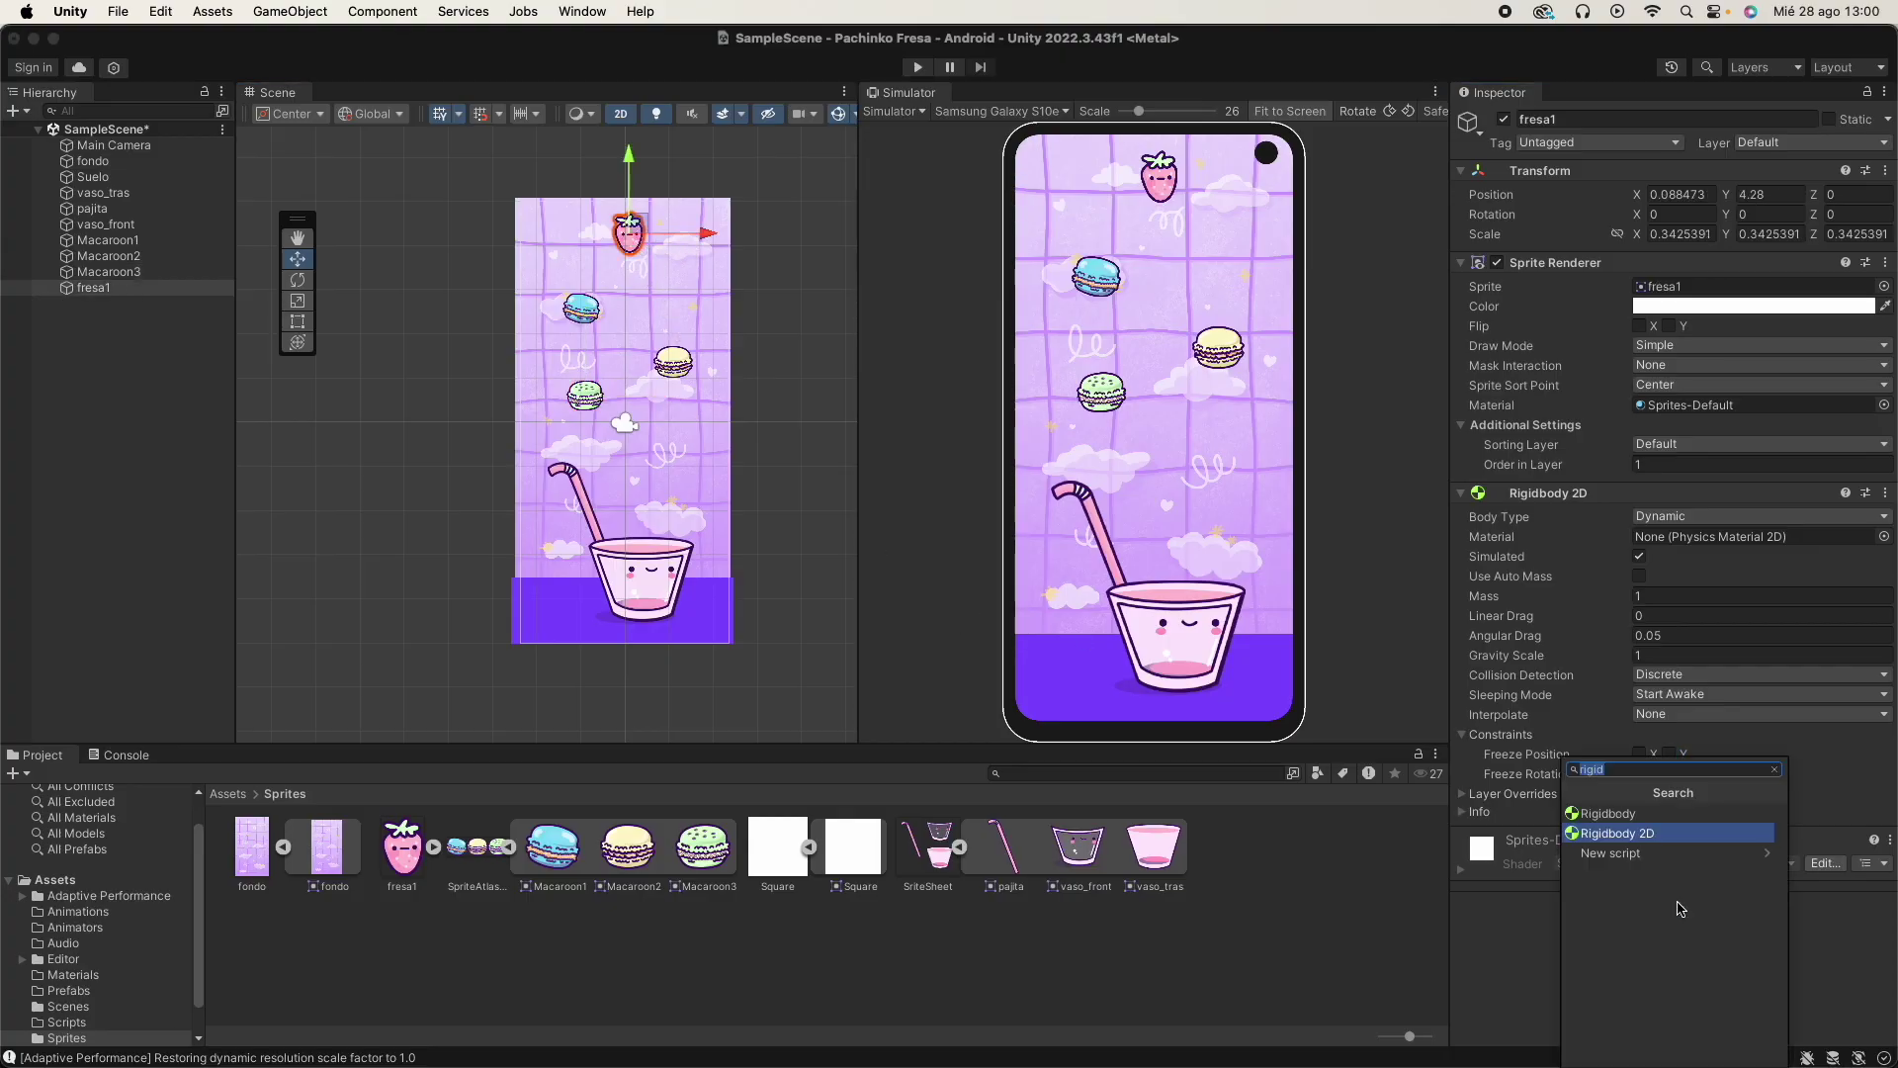
{"action": "type", "text": "collider"}
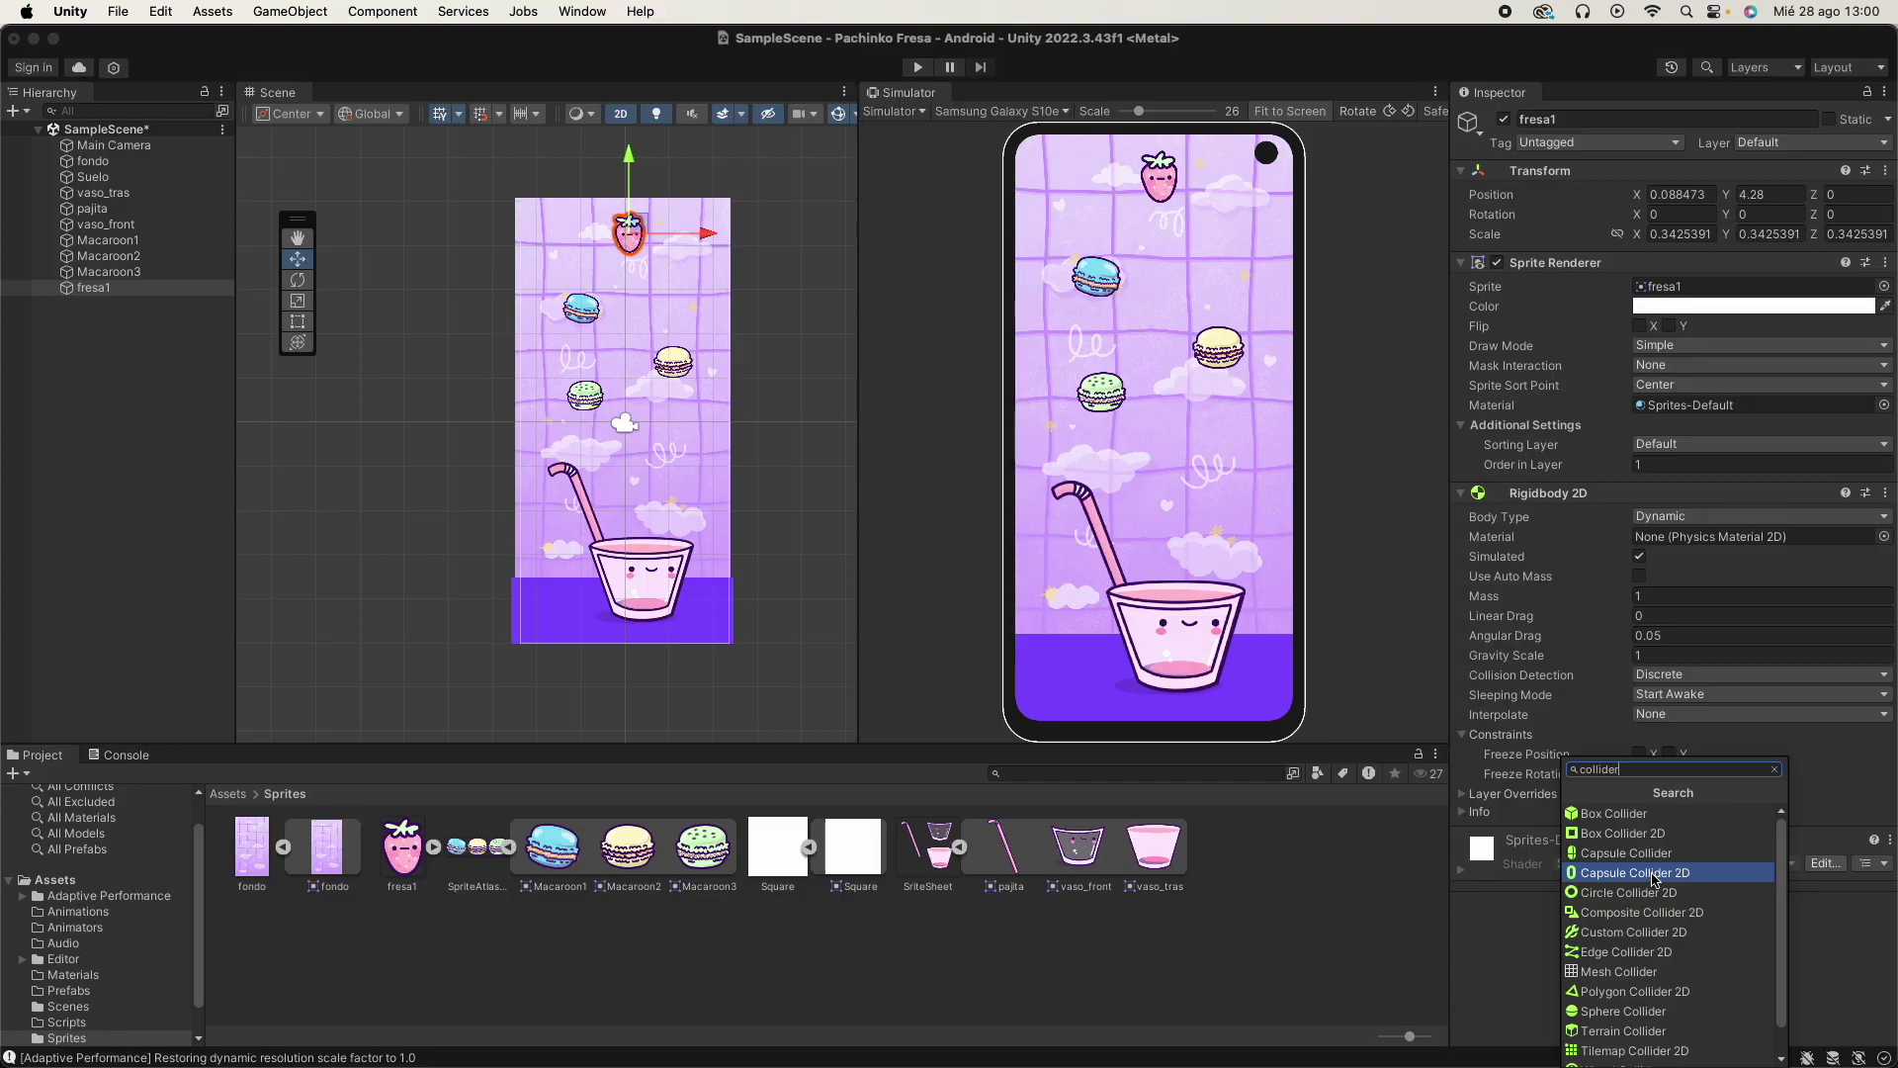
{"action": "left_click", "coordinate": [1657, 874]}
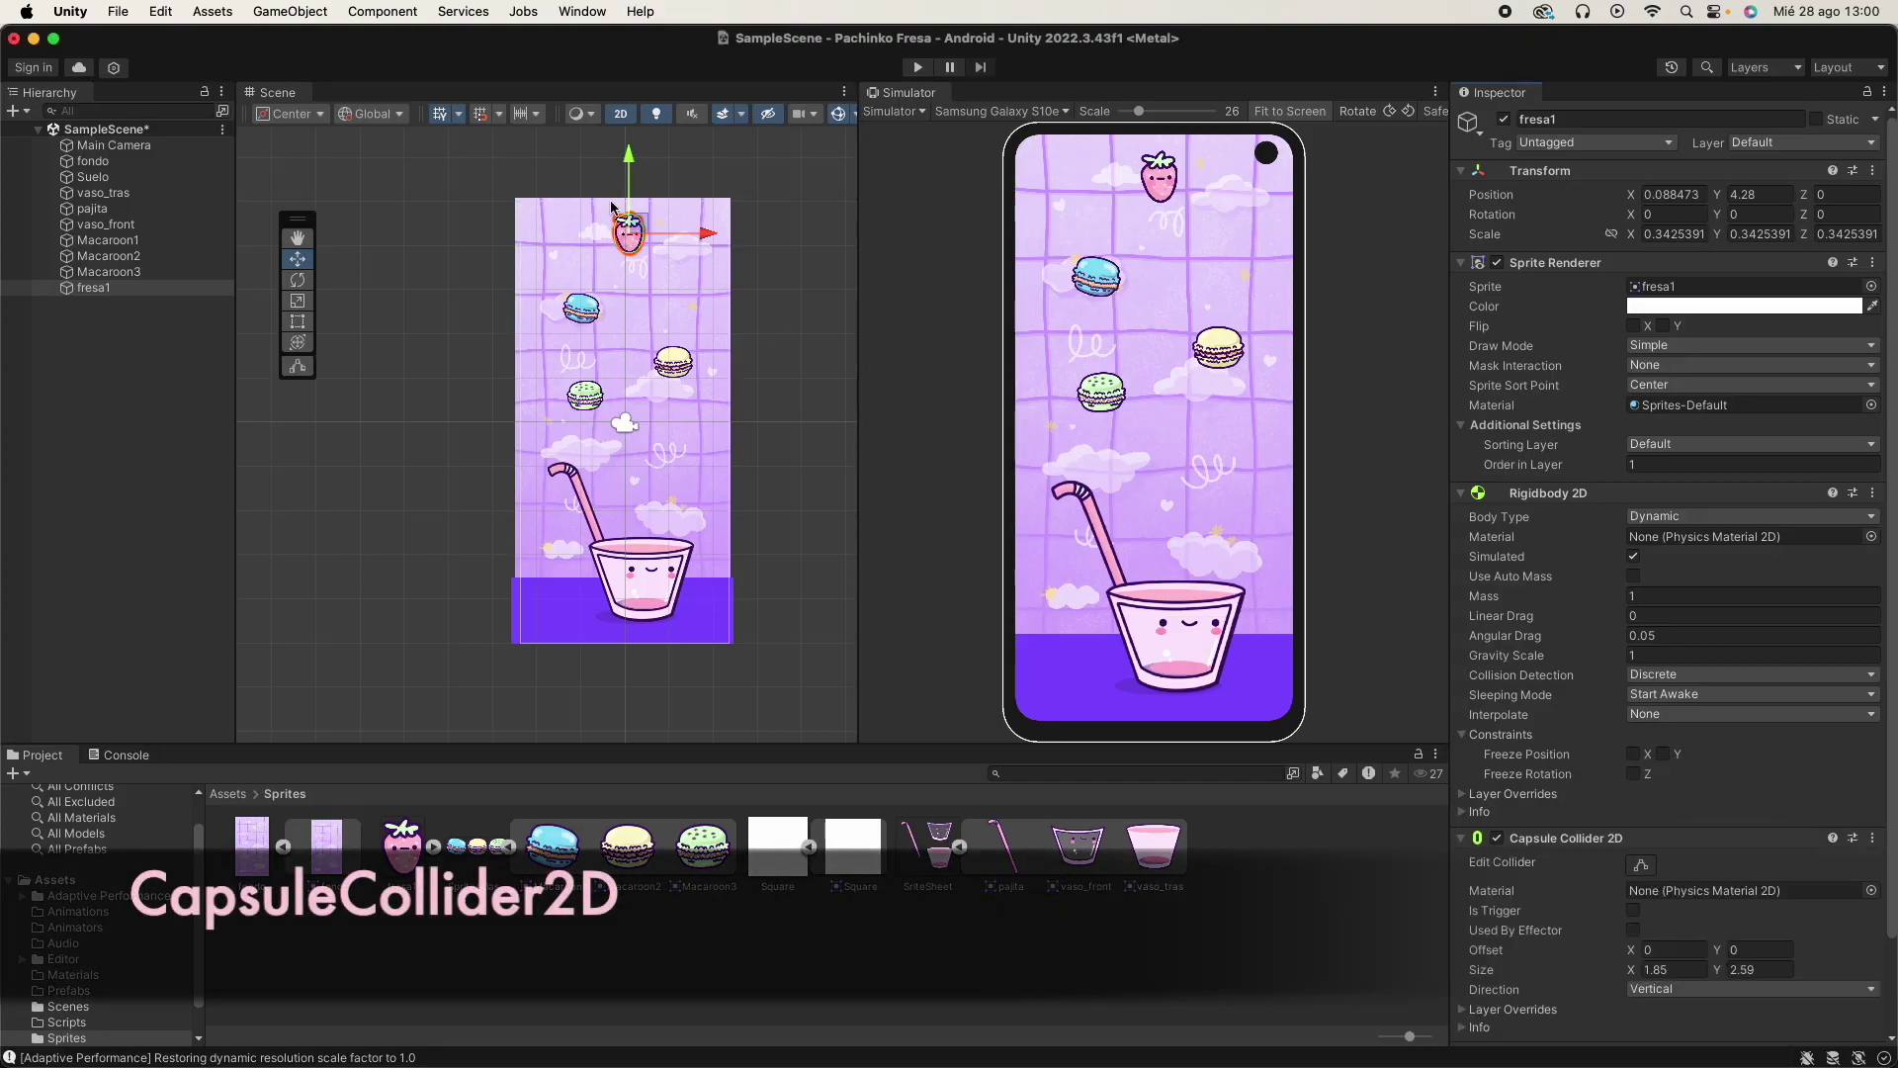
{"action": "scroll", "coordinate": [631, 234], "scroll_direction": "up", "scroll_amount": 3}
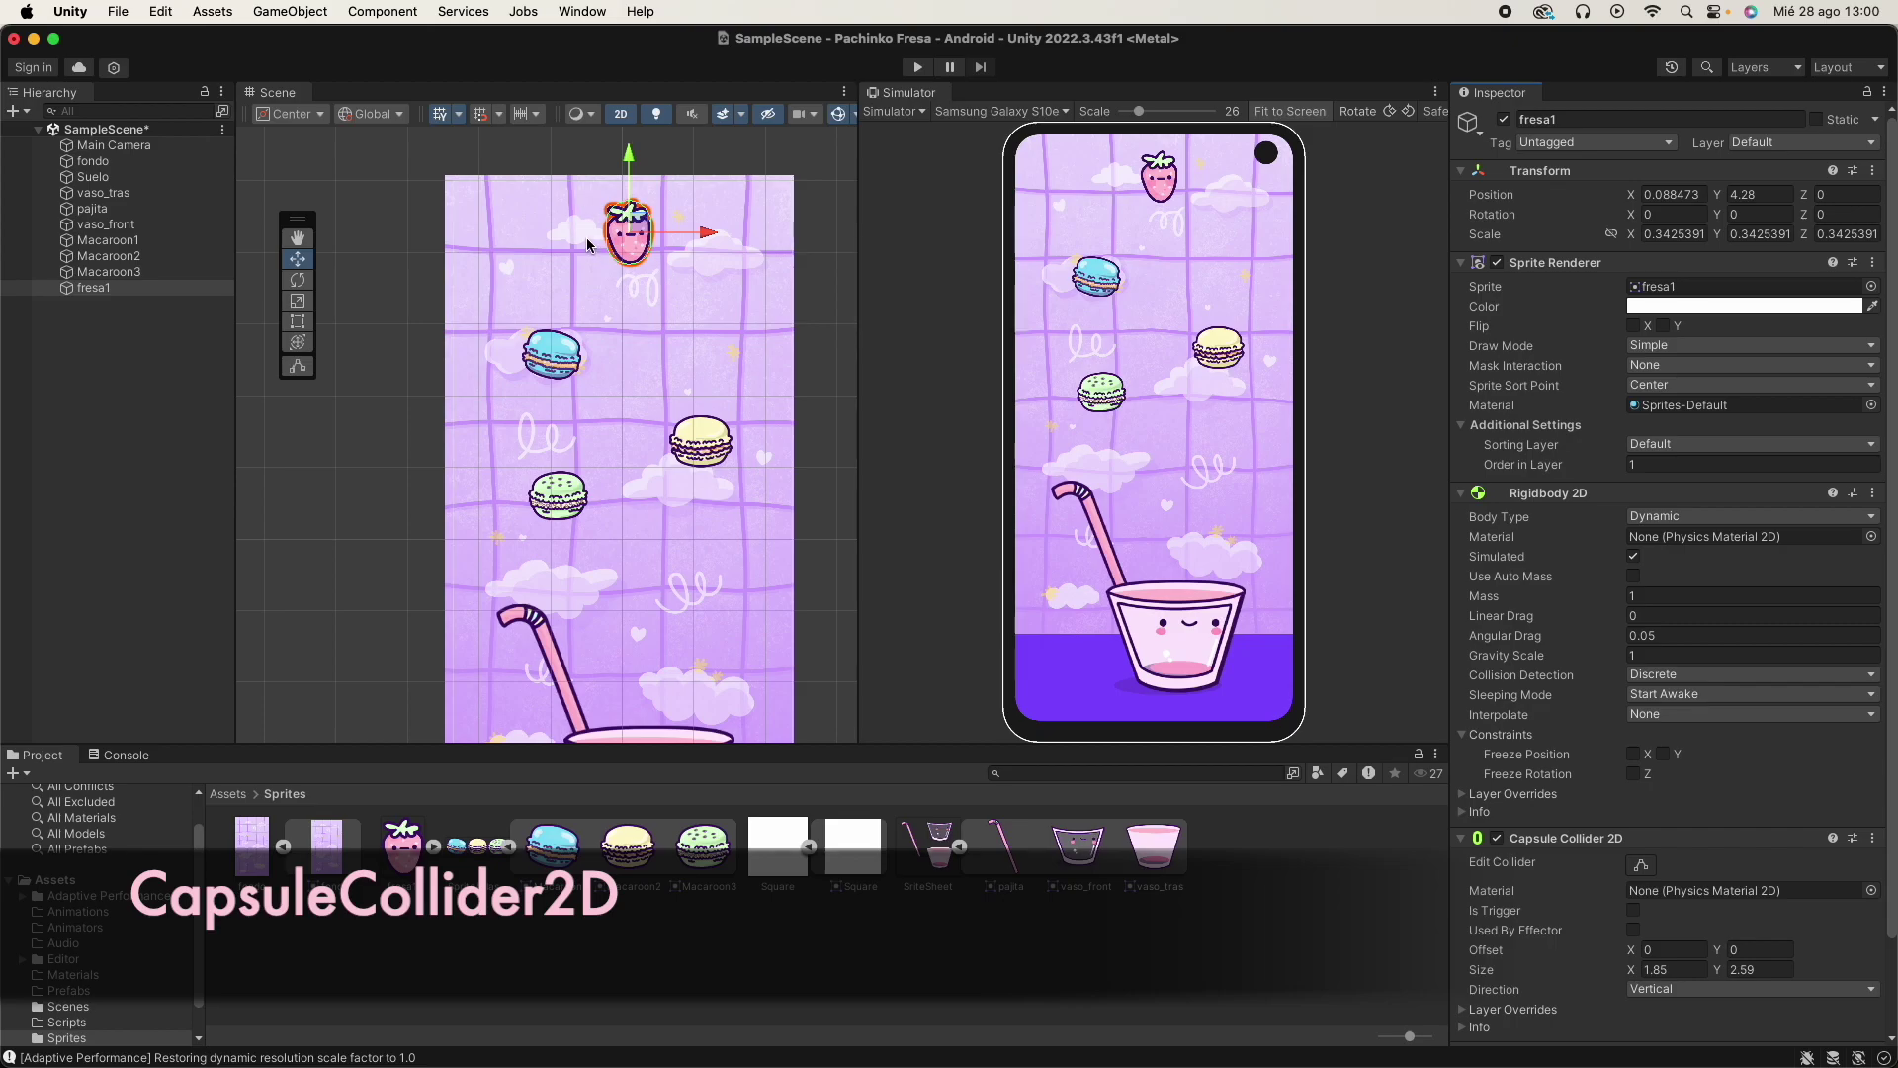
{"action": "scroll", "coordinate": [1513, 870], "scroll_direction": "down", "scroll_amount": 3}
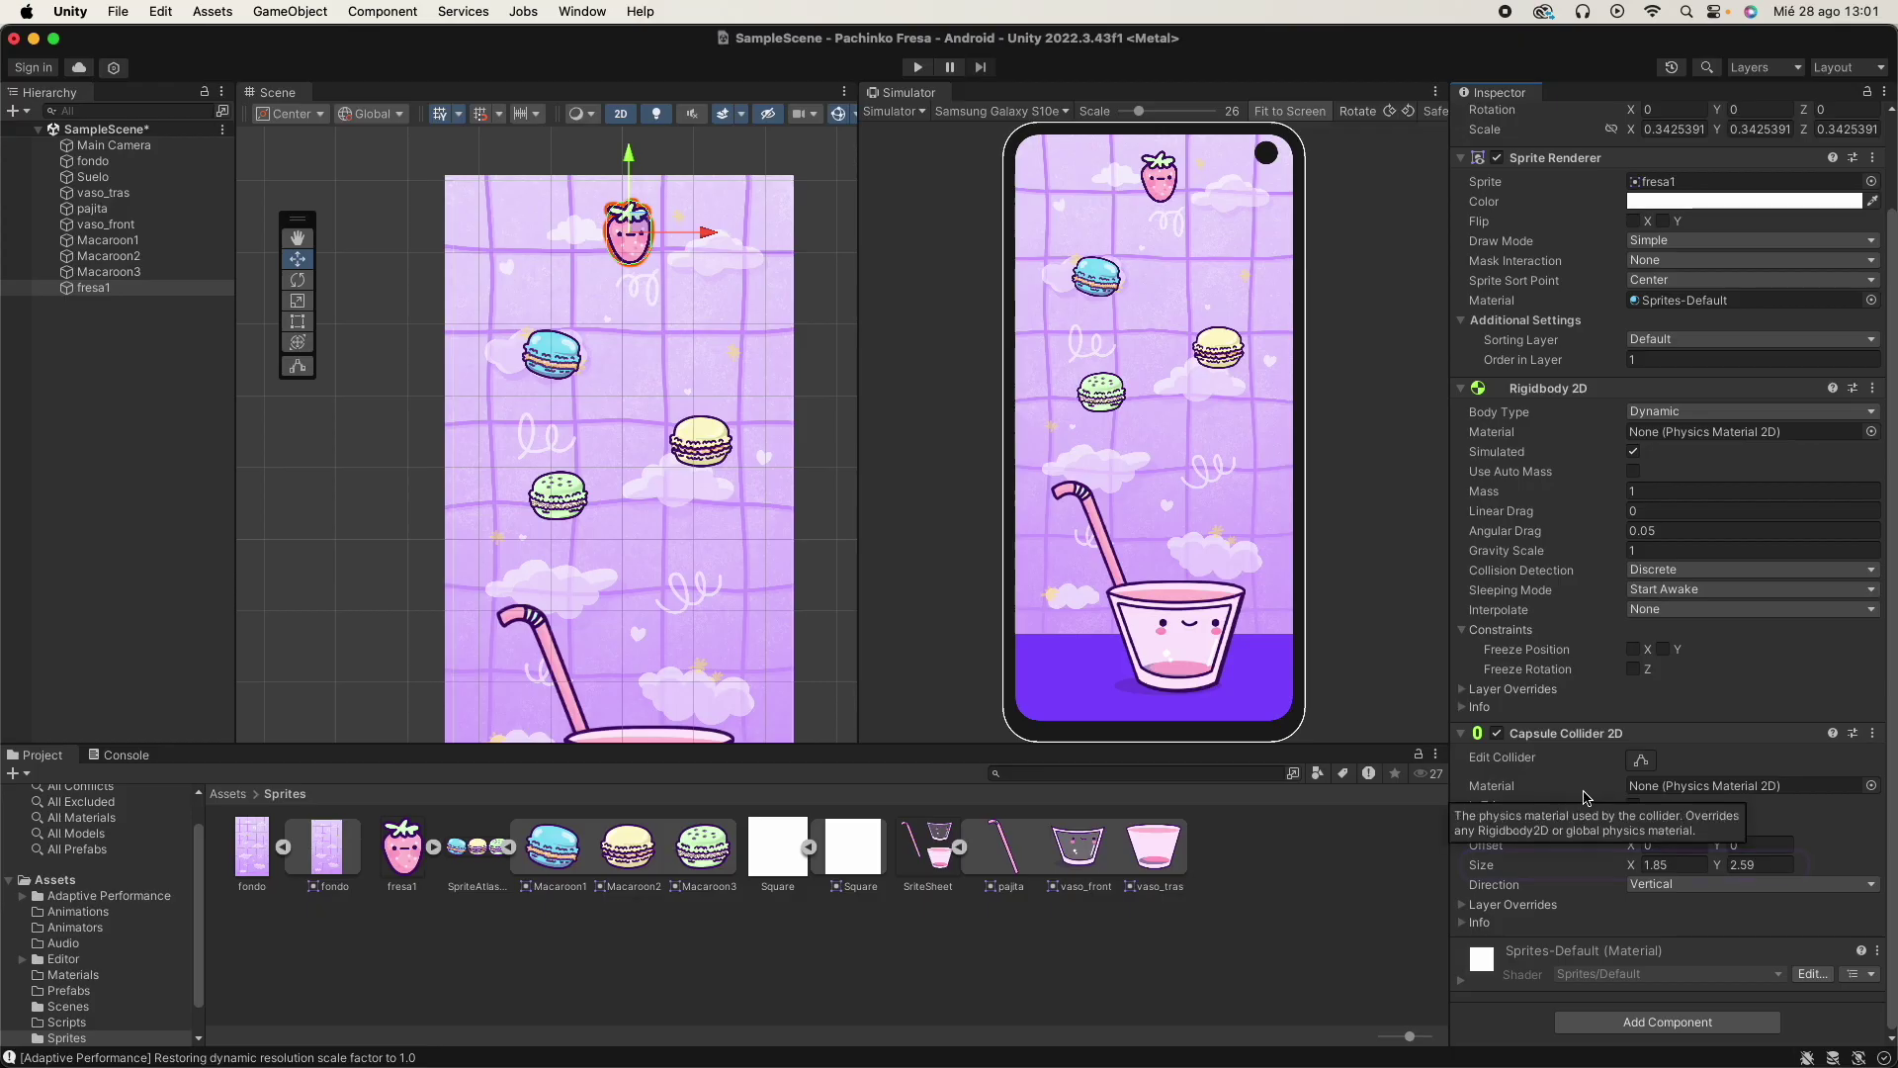
{"action": "mouse_move", "coordinate": [1634, 867]}
{"action": "left_mouse_down"}
{"action": "mouse_move", "coordinate": [1611, 867]}
{"action": "mouse_move", "coordinate": [1630, 867]}
{"action": "left_mouse_up"}
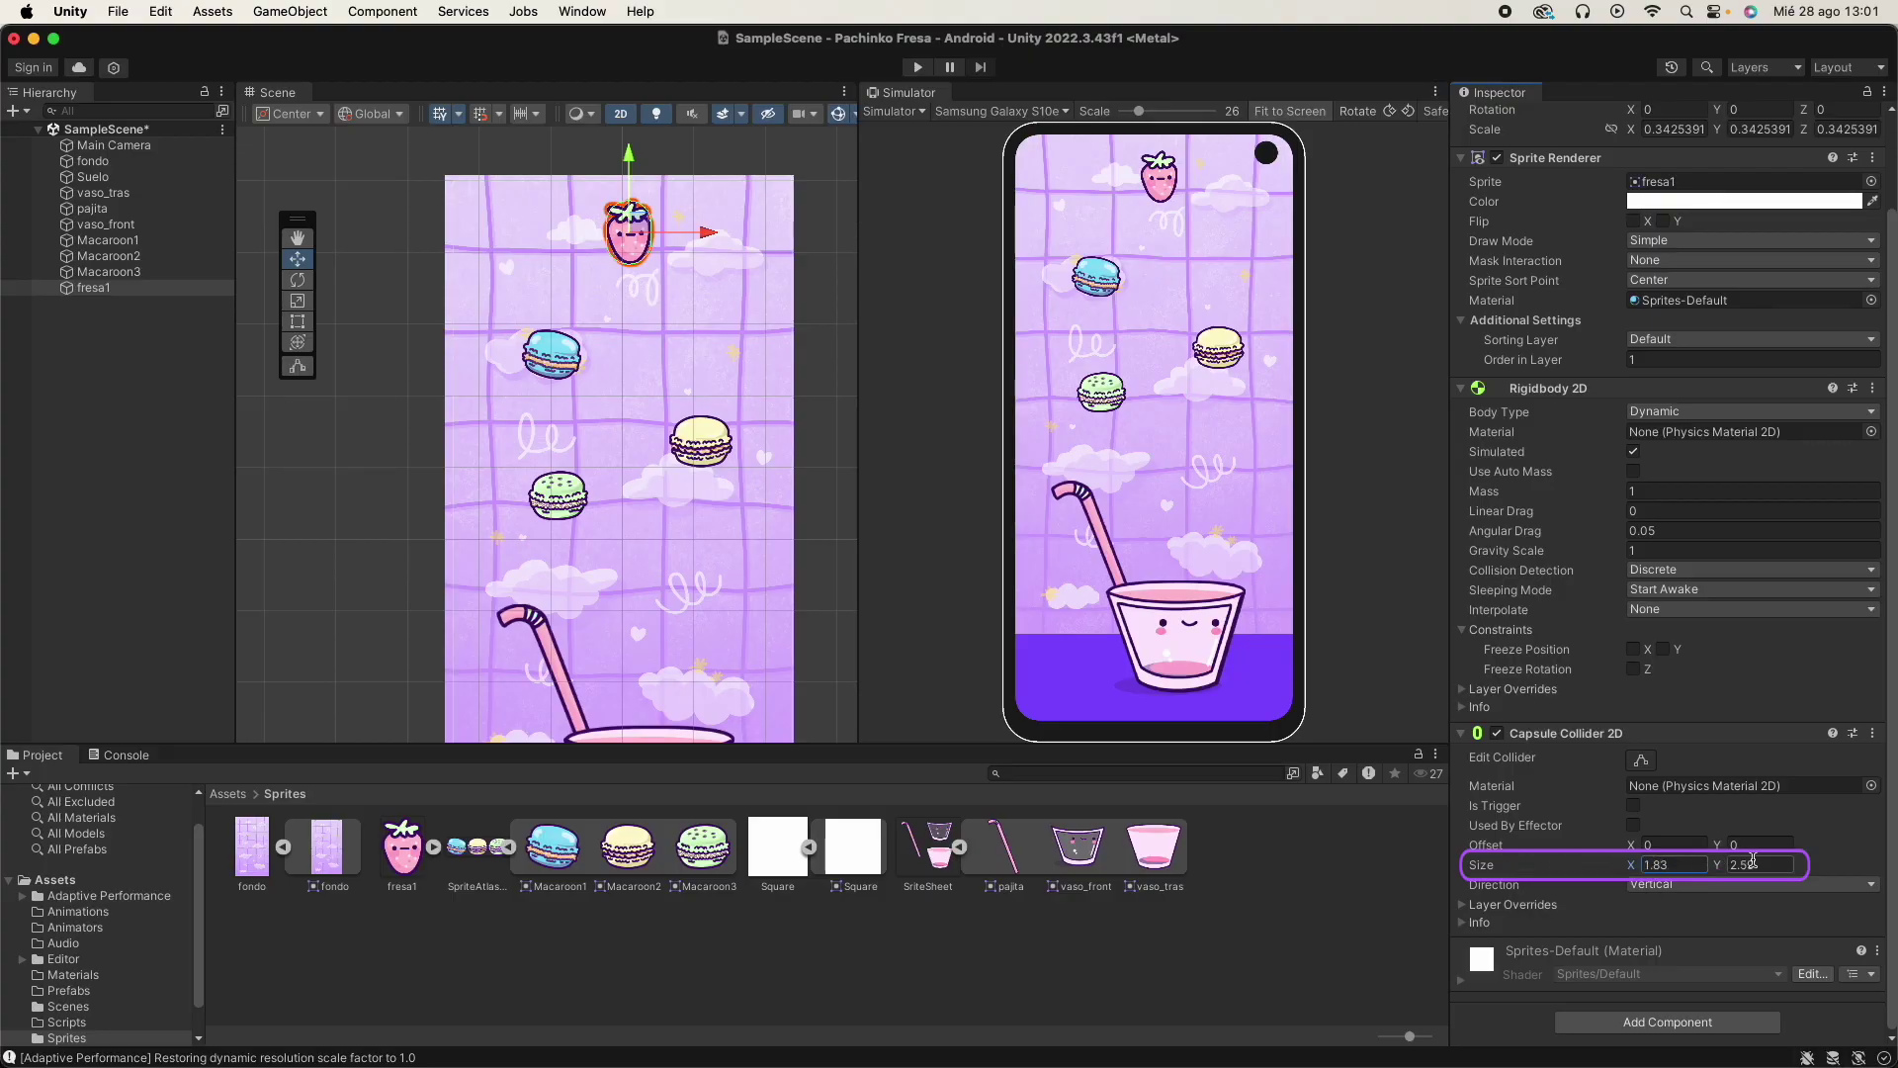
Add a Capsule Collider 2D component to Macaroon1.
{"action": "left_click", "coordinate": [547, 360]}
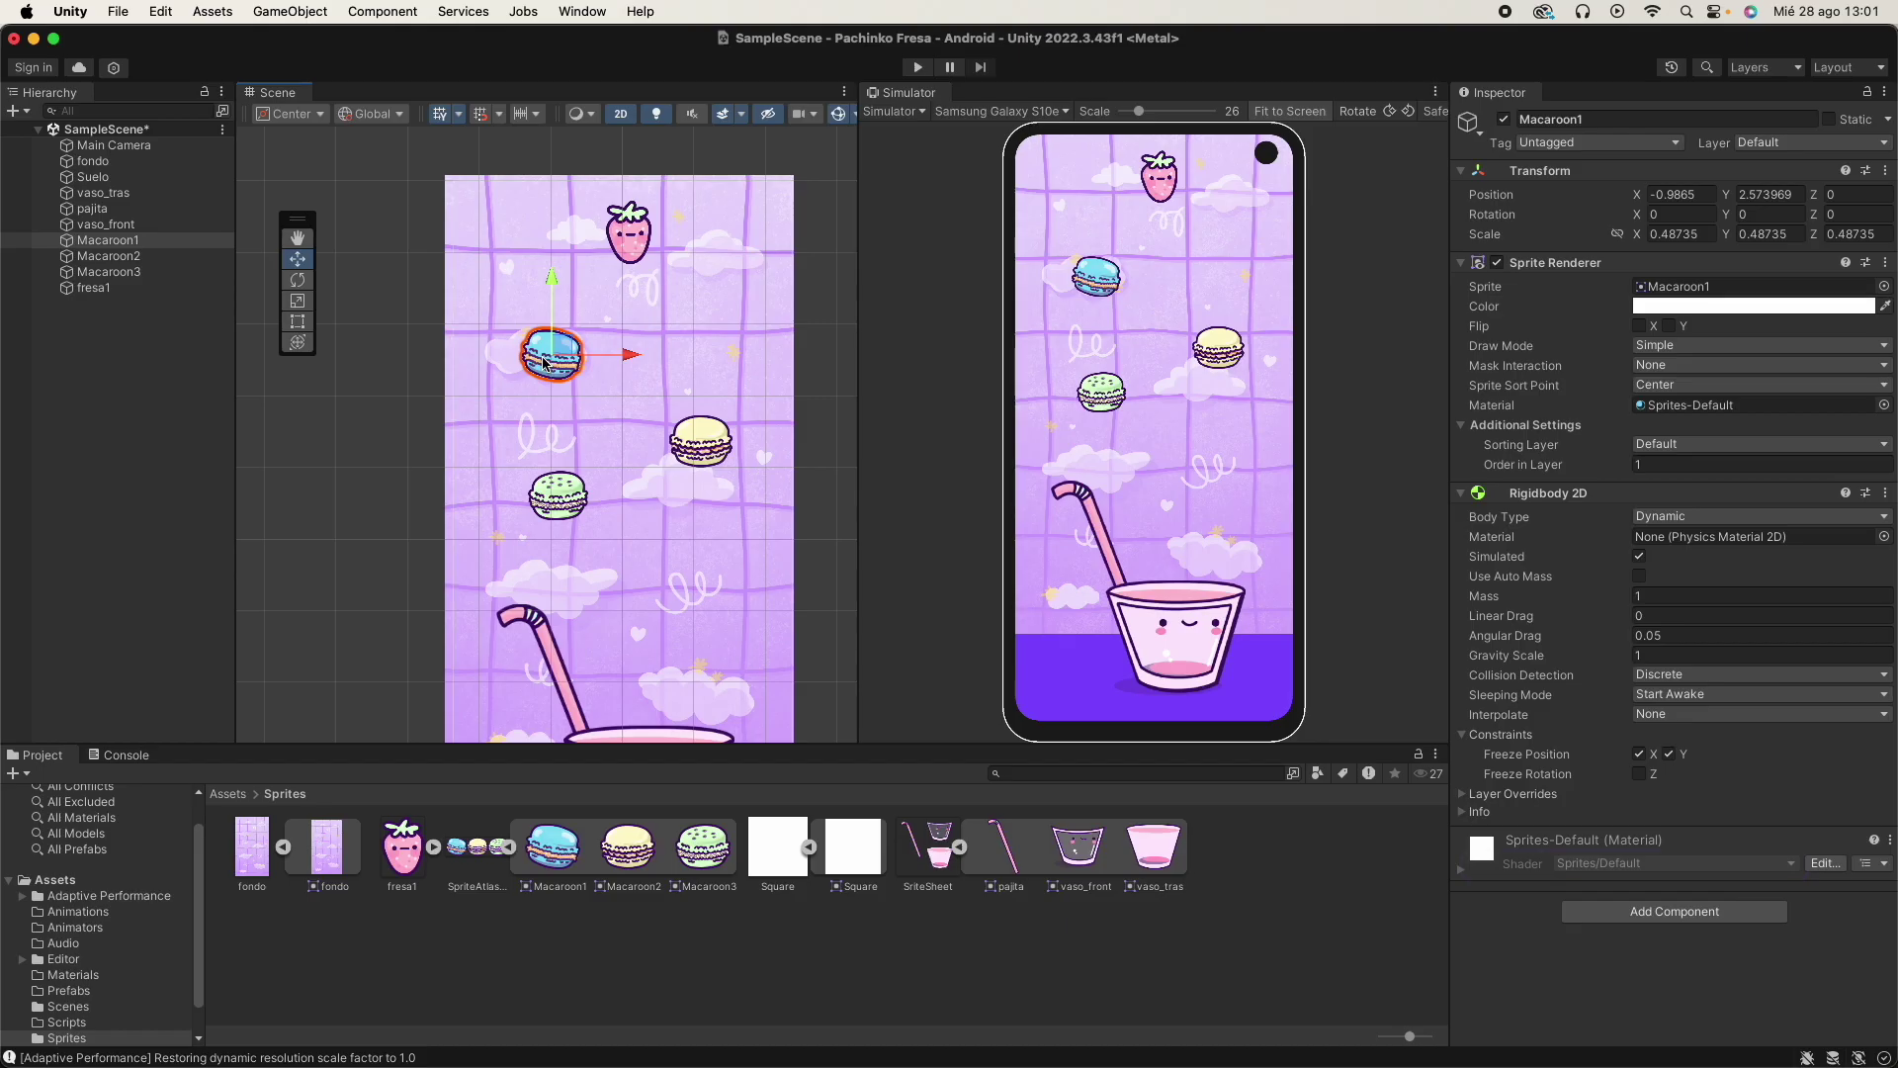
{"action": "left_click", "coordinate": [1674, 910]}
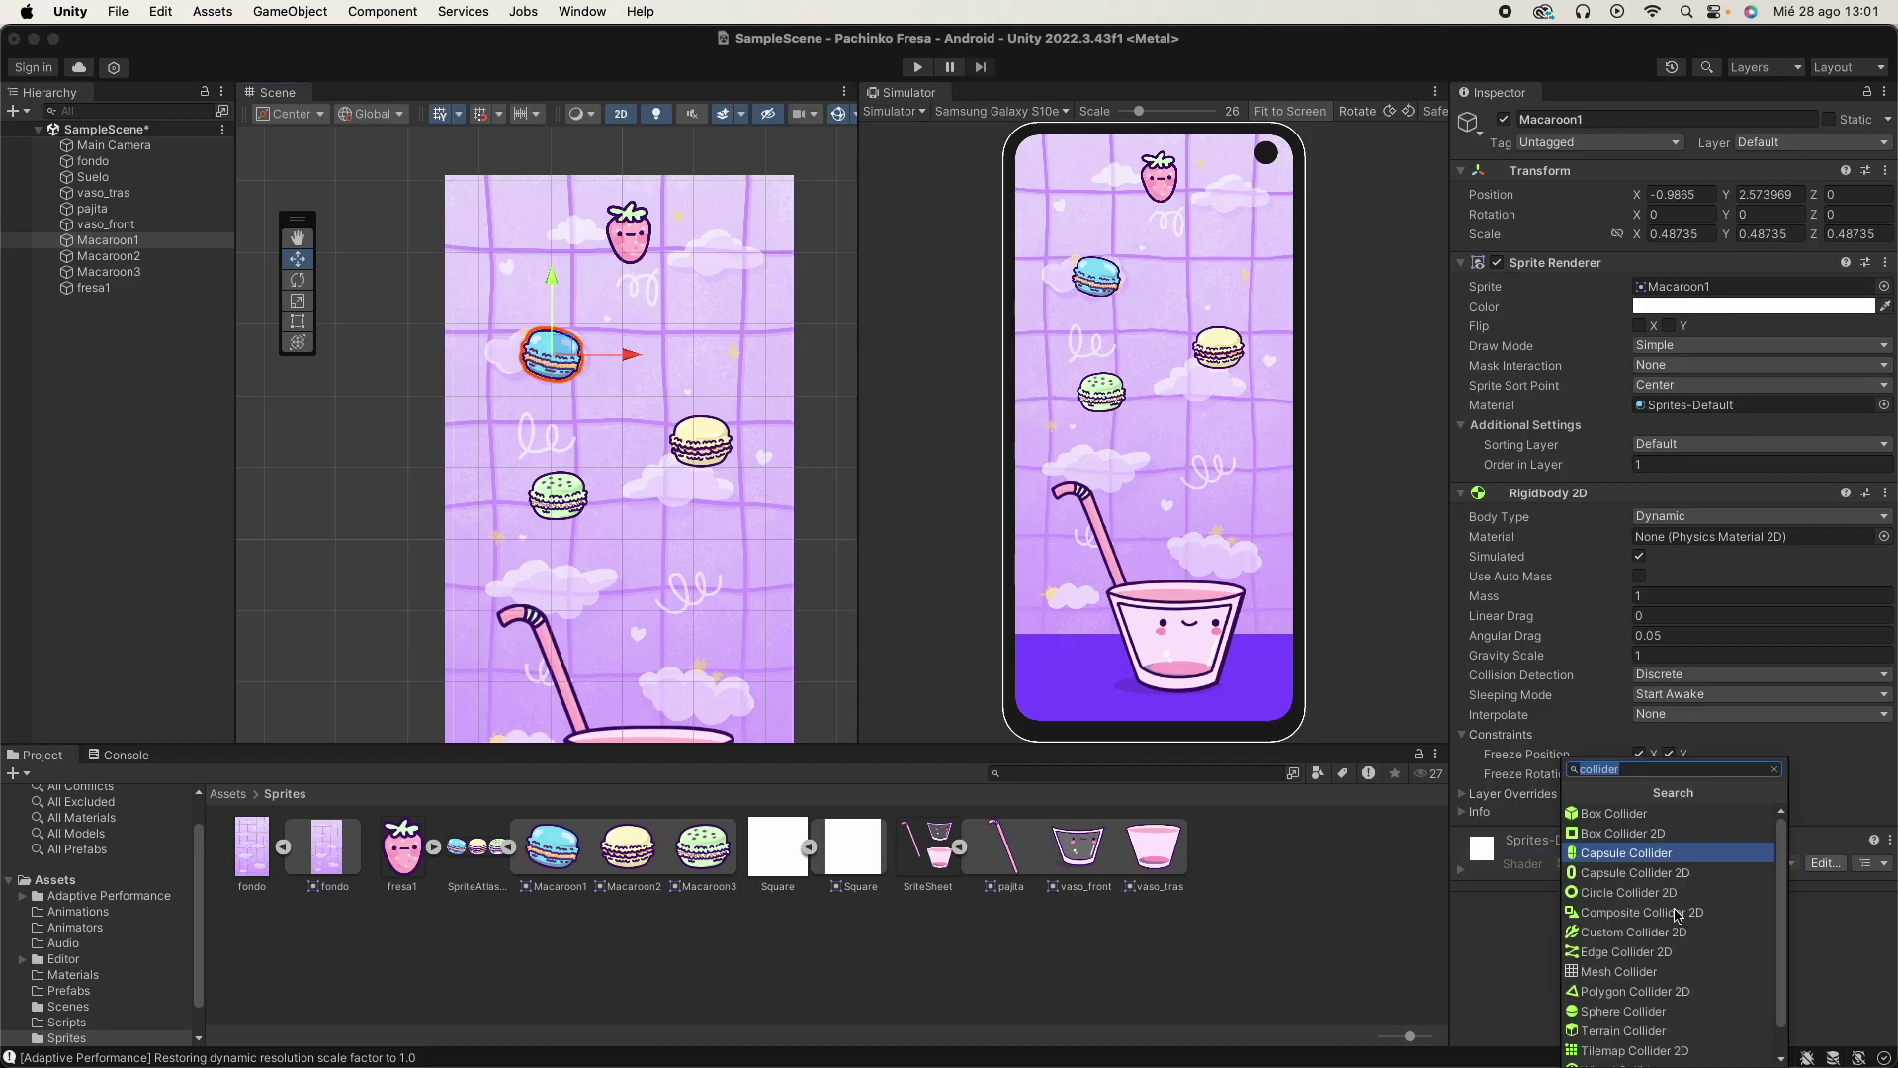
{"action": "left_click", "coordinate": [1676, 861]}
{"action": "key", "text": "Return"}
{"action": "left_click", "coordinate": [1677, 872]}
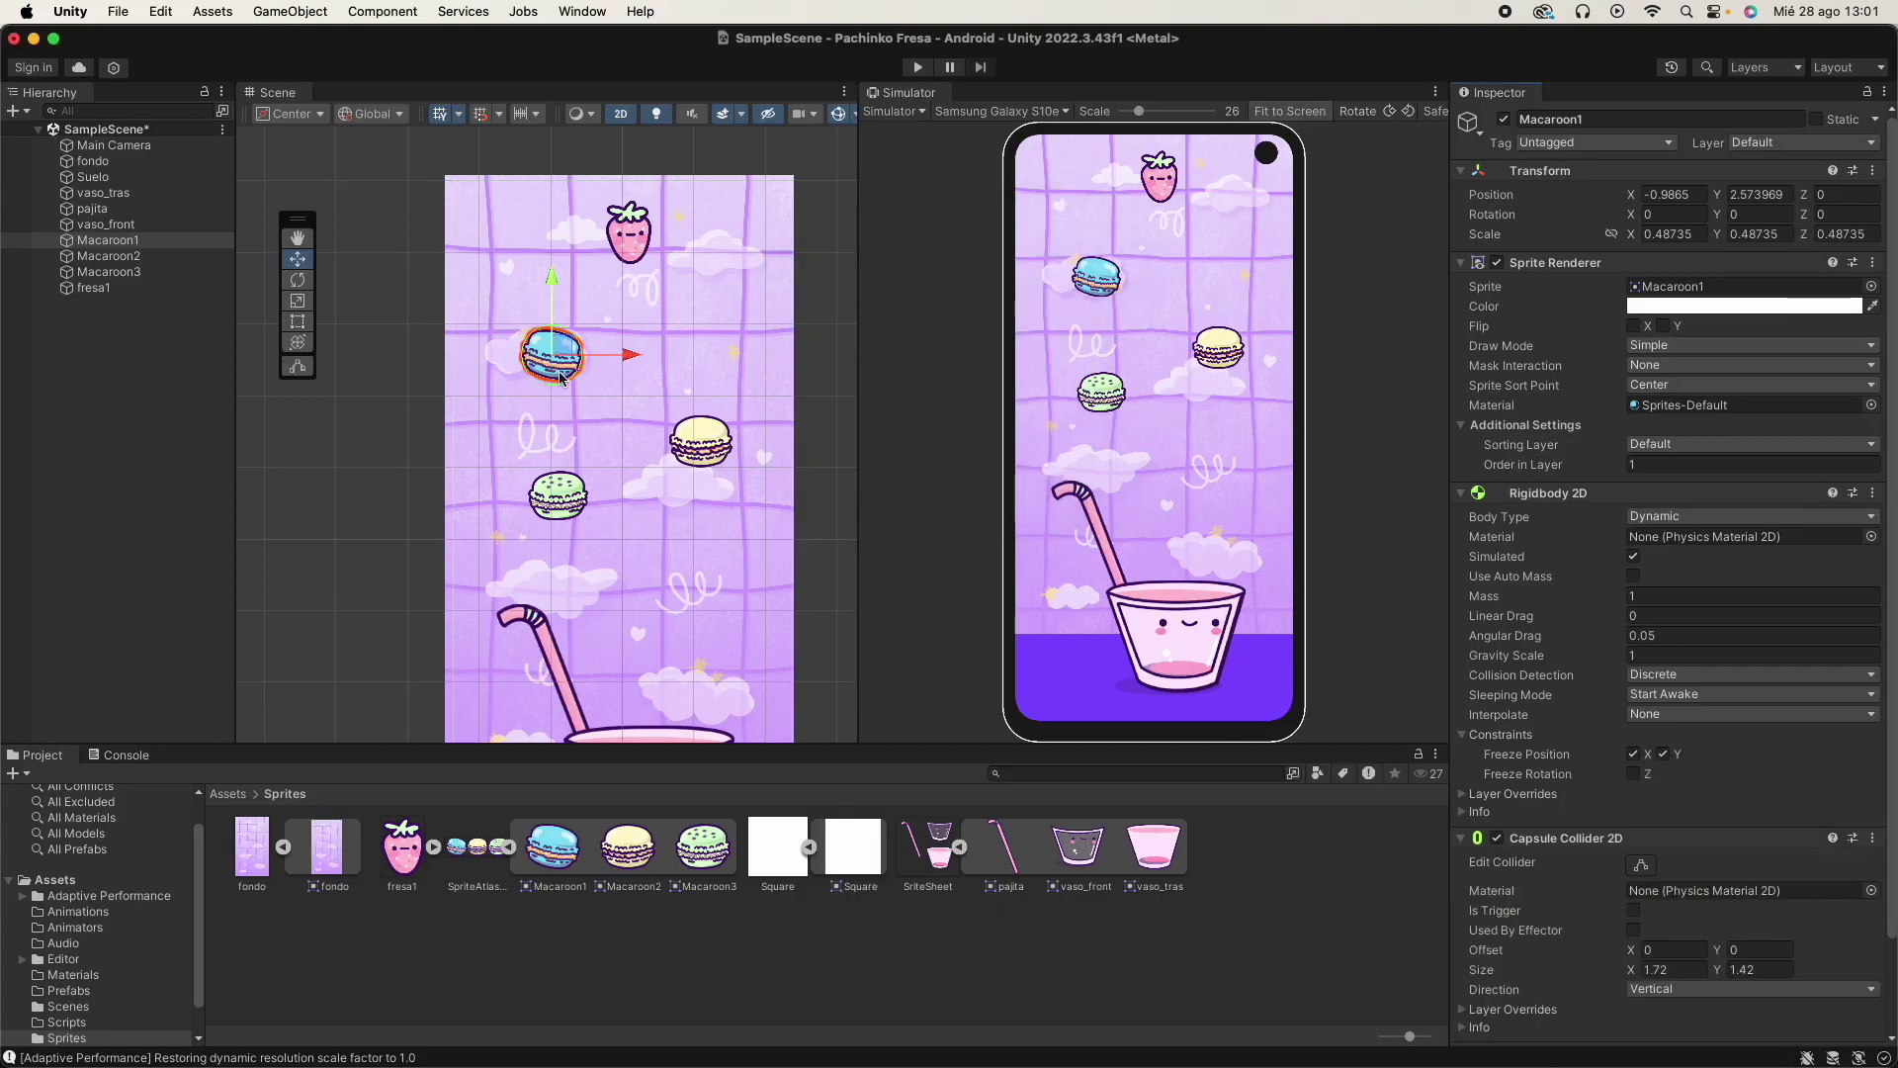
Add a Capsule Collider 2D component to both Macaroon2 and Macaroon3.
{"action": "left_click", "coordinate": [727, 436]}
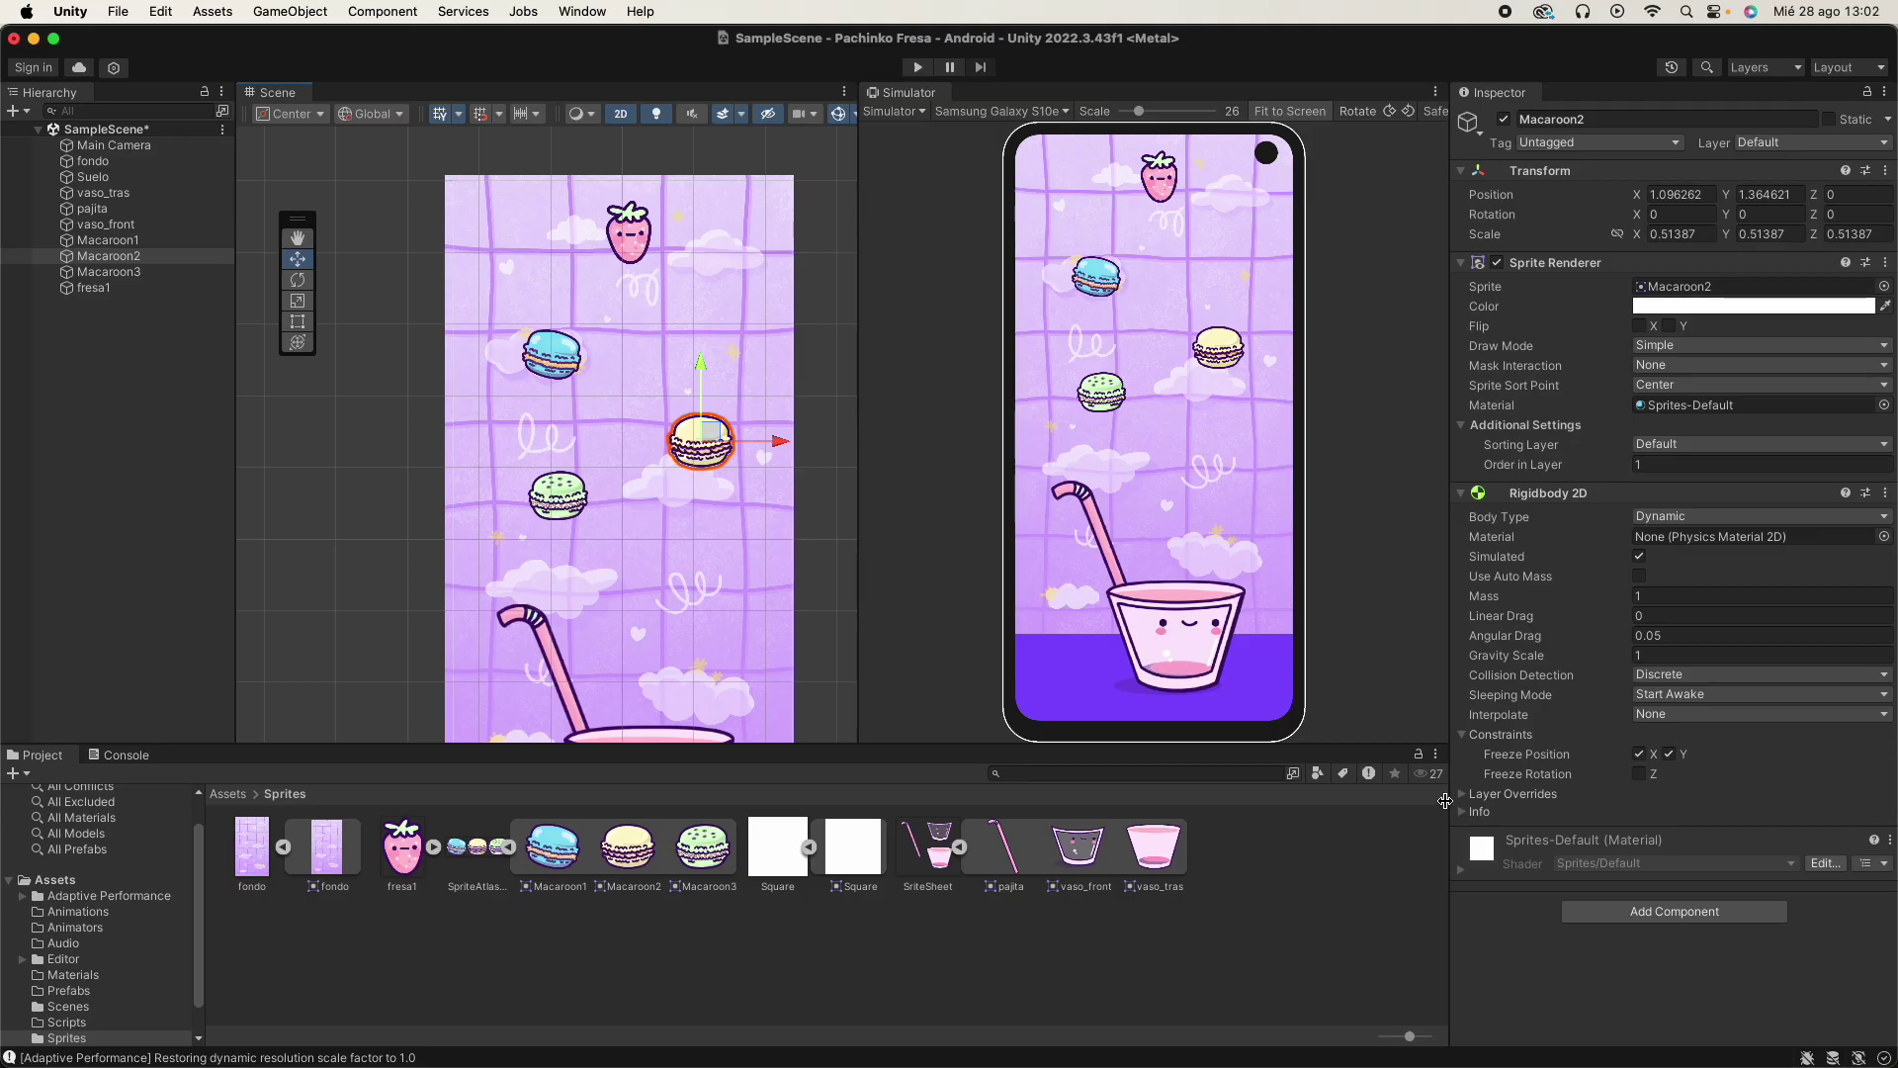
{"action": "left_click", "coordinate": [1674, 910]}
{"action": "left_click", "coordinate": [1677, 872]}
{"action": "left_click", "coordinate": [582, 502]}
{"action": "left_click", "coordinate": [1675, 911]}
{"action": "left_click", "coordinate": [1677, 872]}
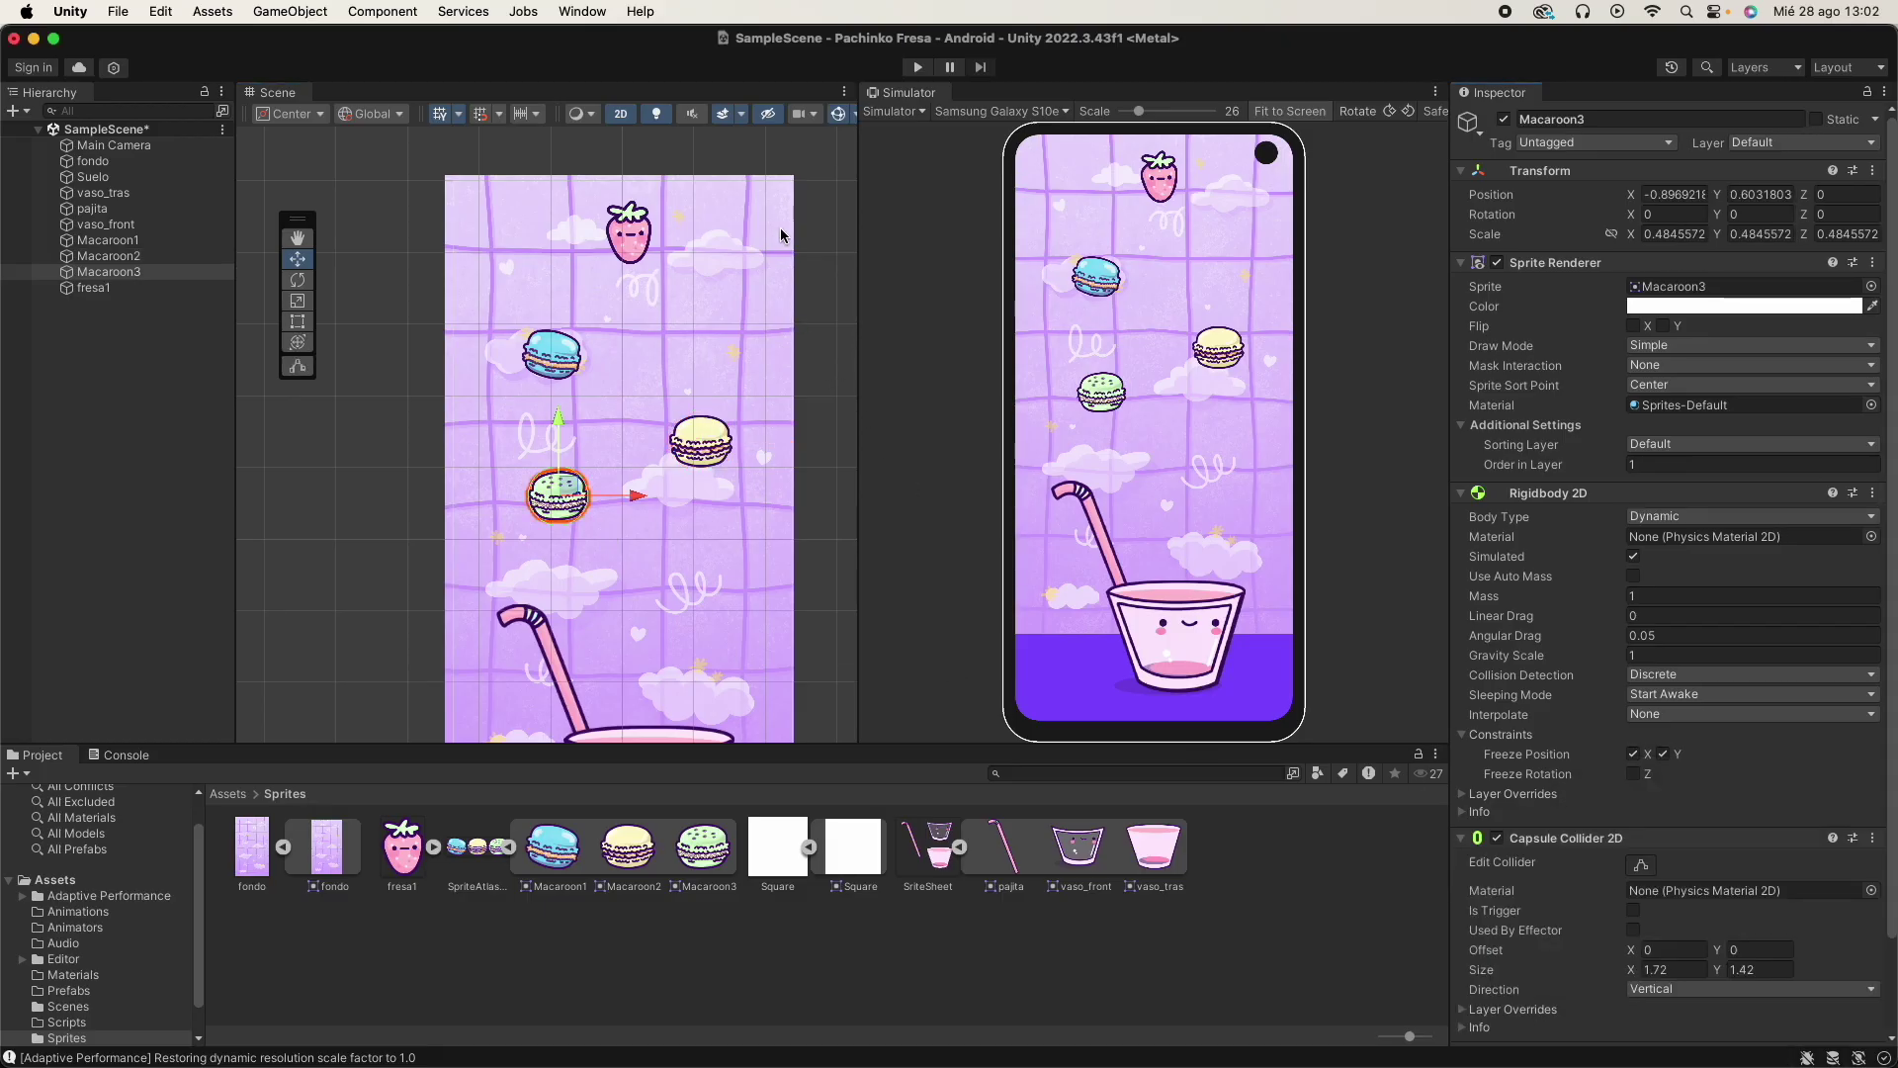
Move fresa1 above Macaroon1 to about X -0.78 and play-test its collisions with the macaroons.
{"action": "left_click", "coordinate": [641, 238]}
{"action": "left_click_drag", "start_coordinate": [704, 236], "coordinate": [640, 235]}
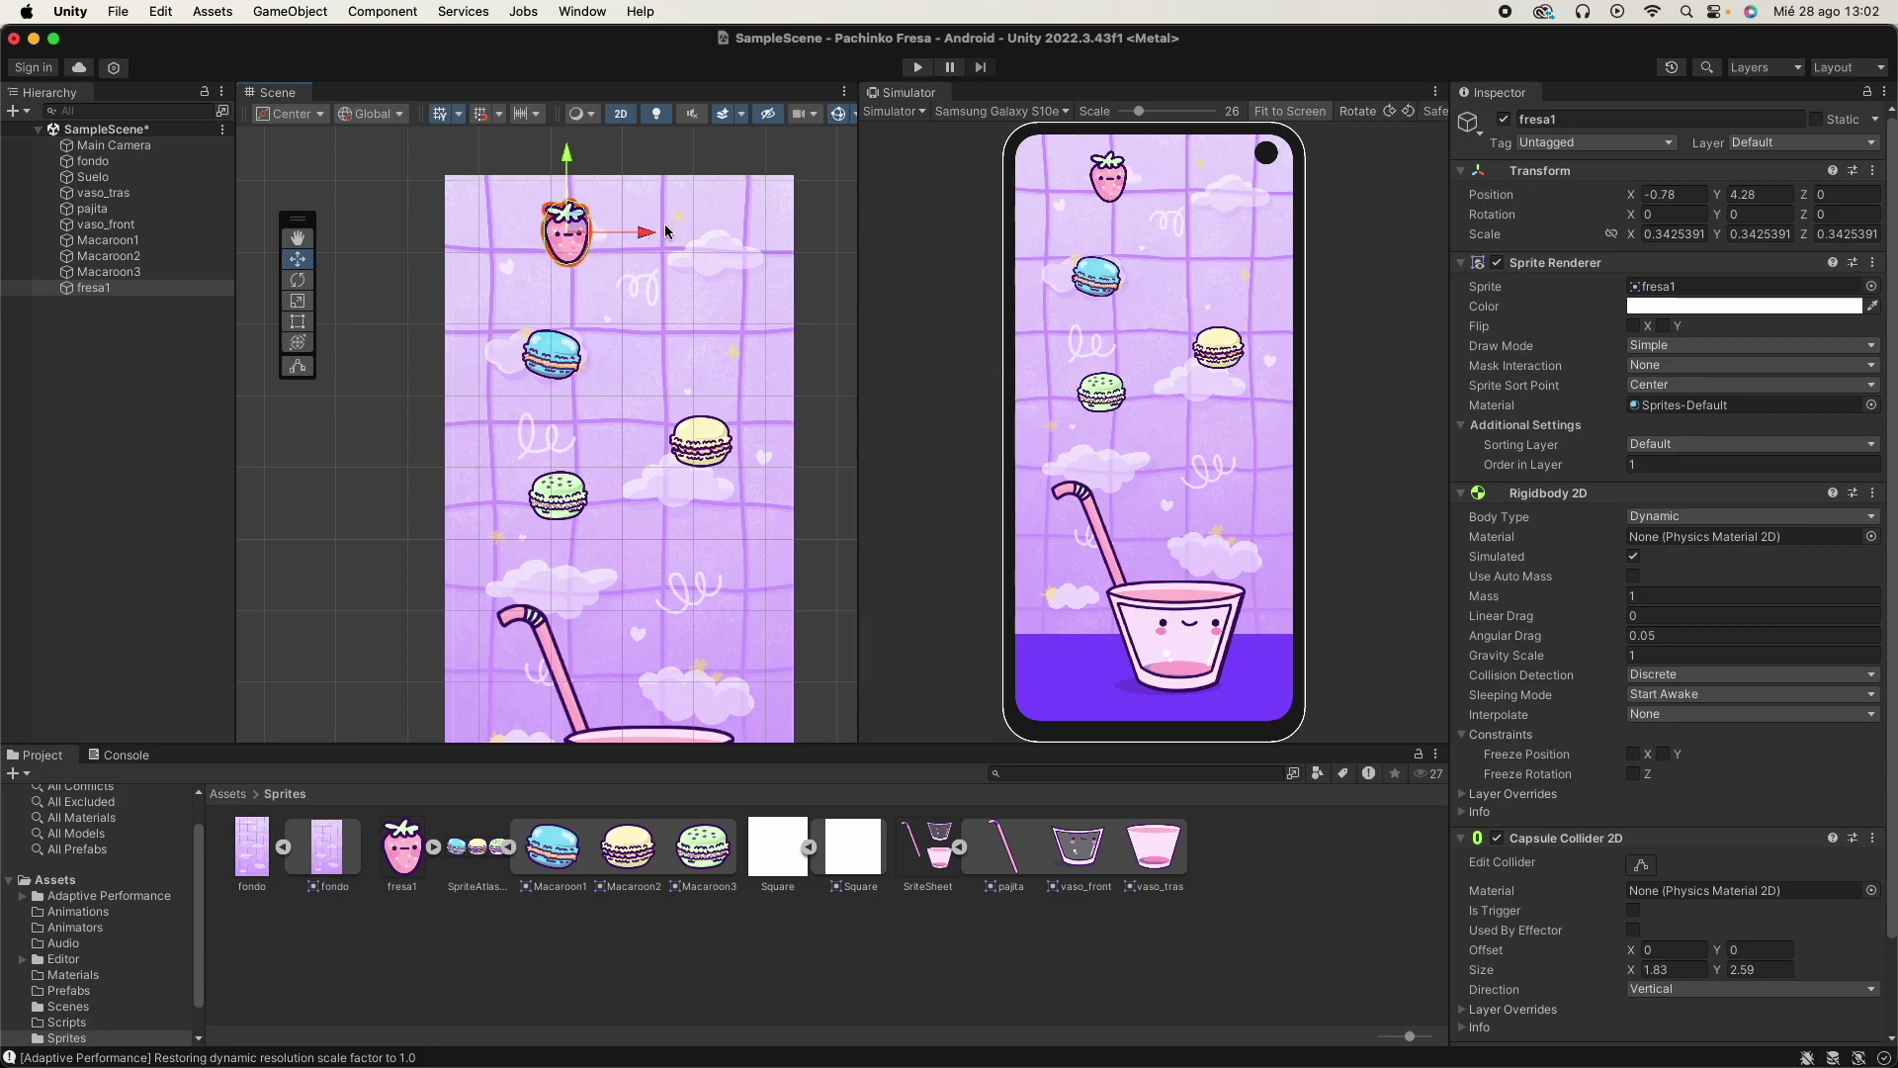
{"action": "left_click", "coordinate": [918, 66]}
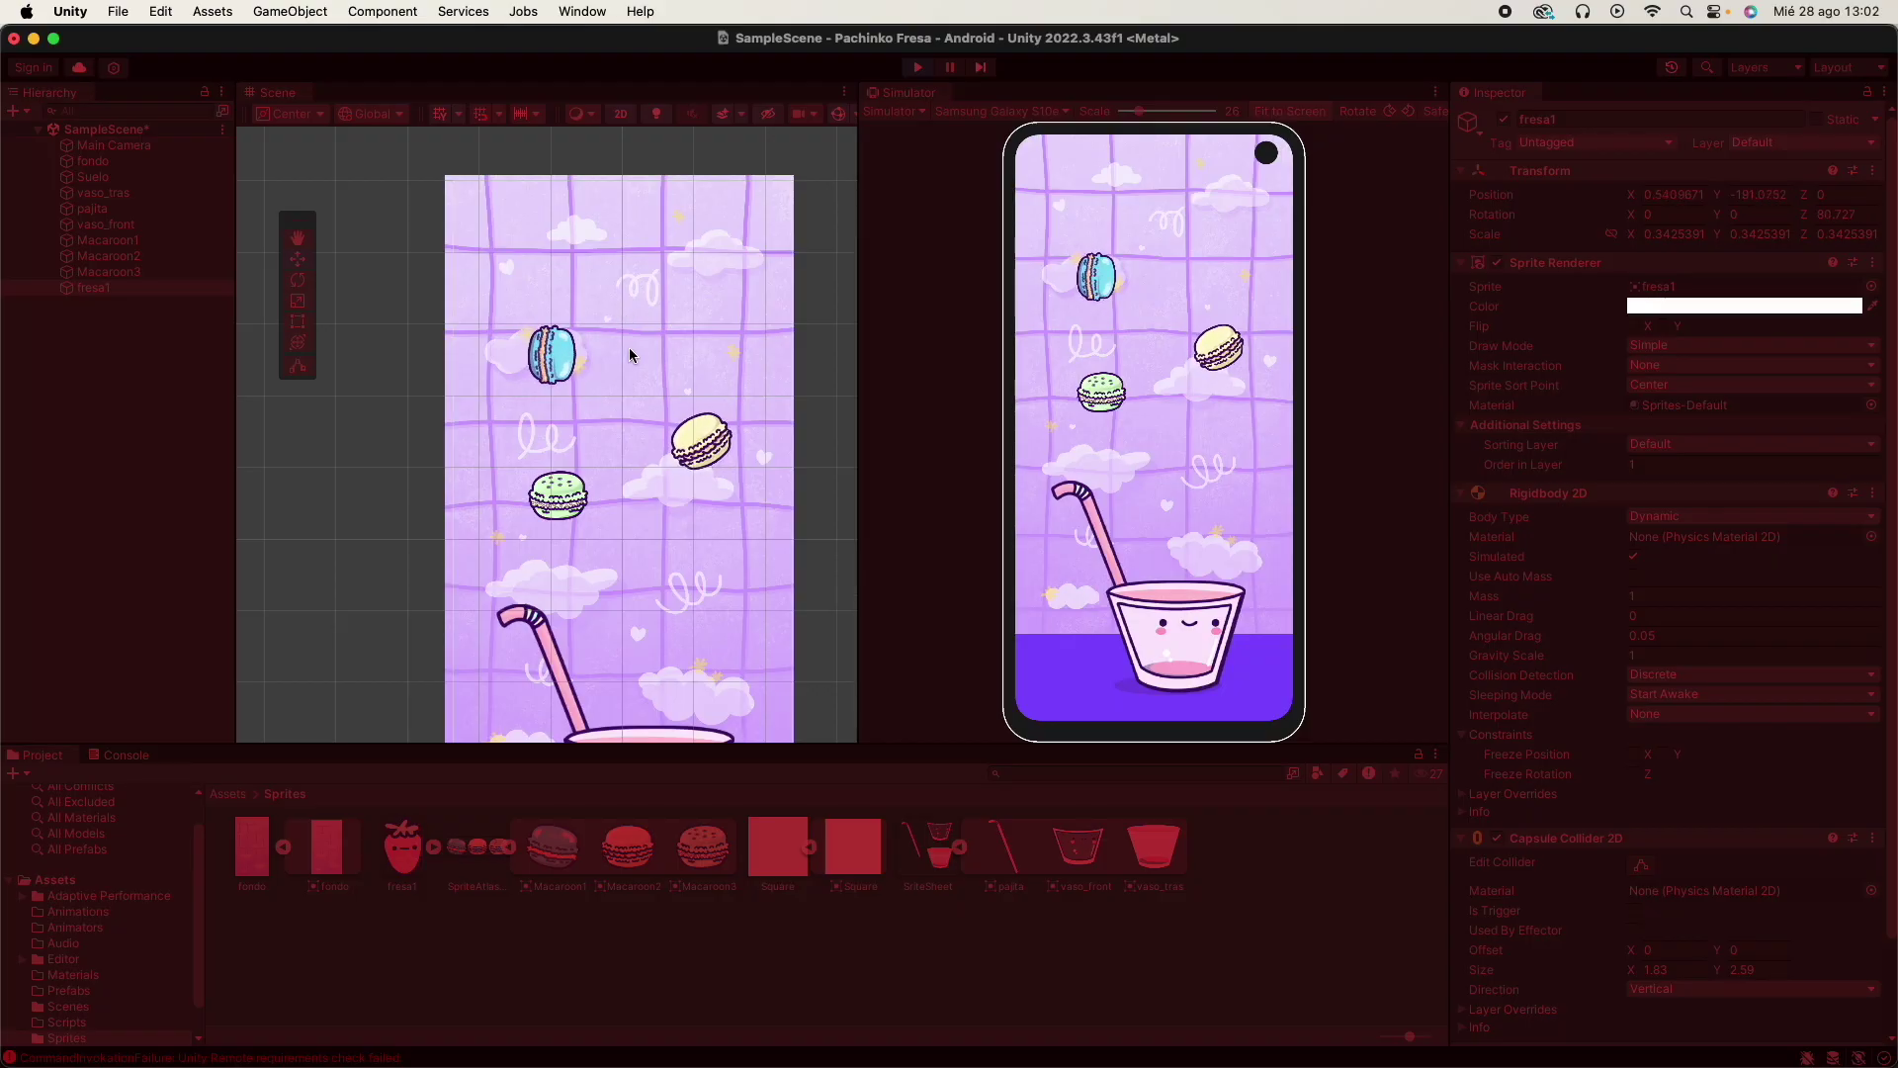
{"action": "key", "text": "super+p"}
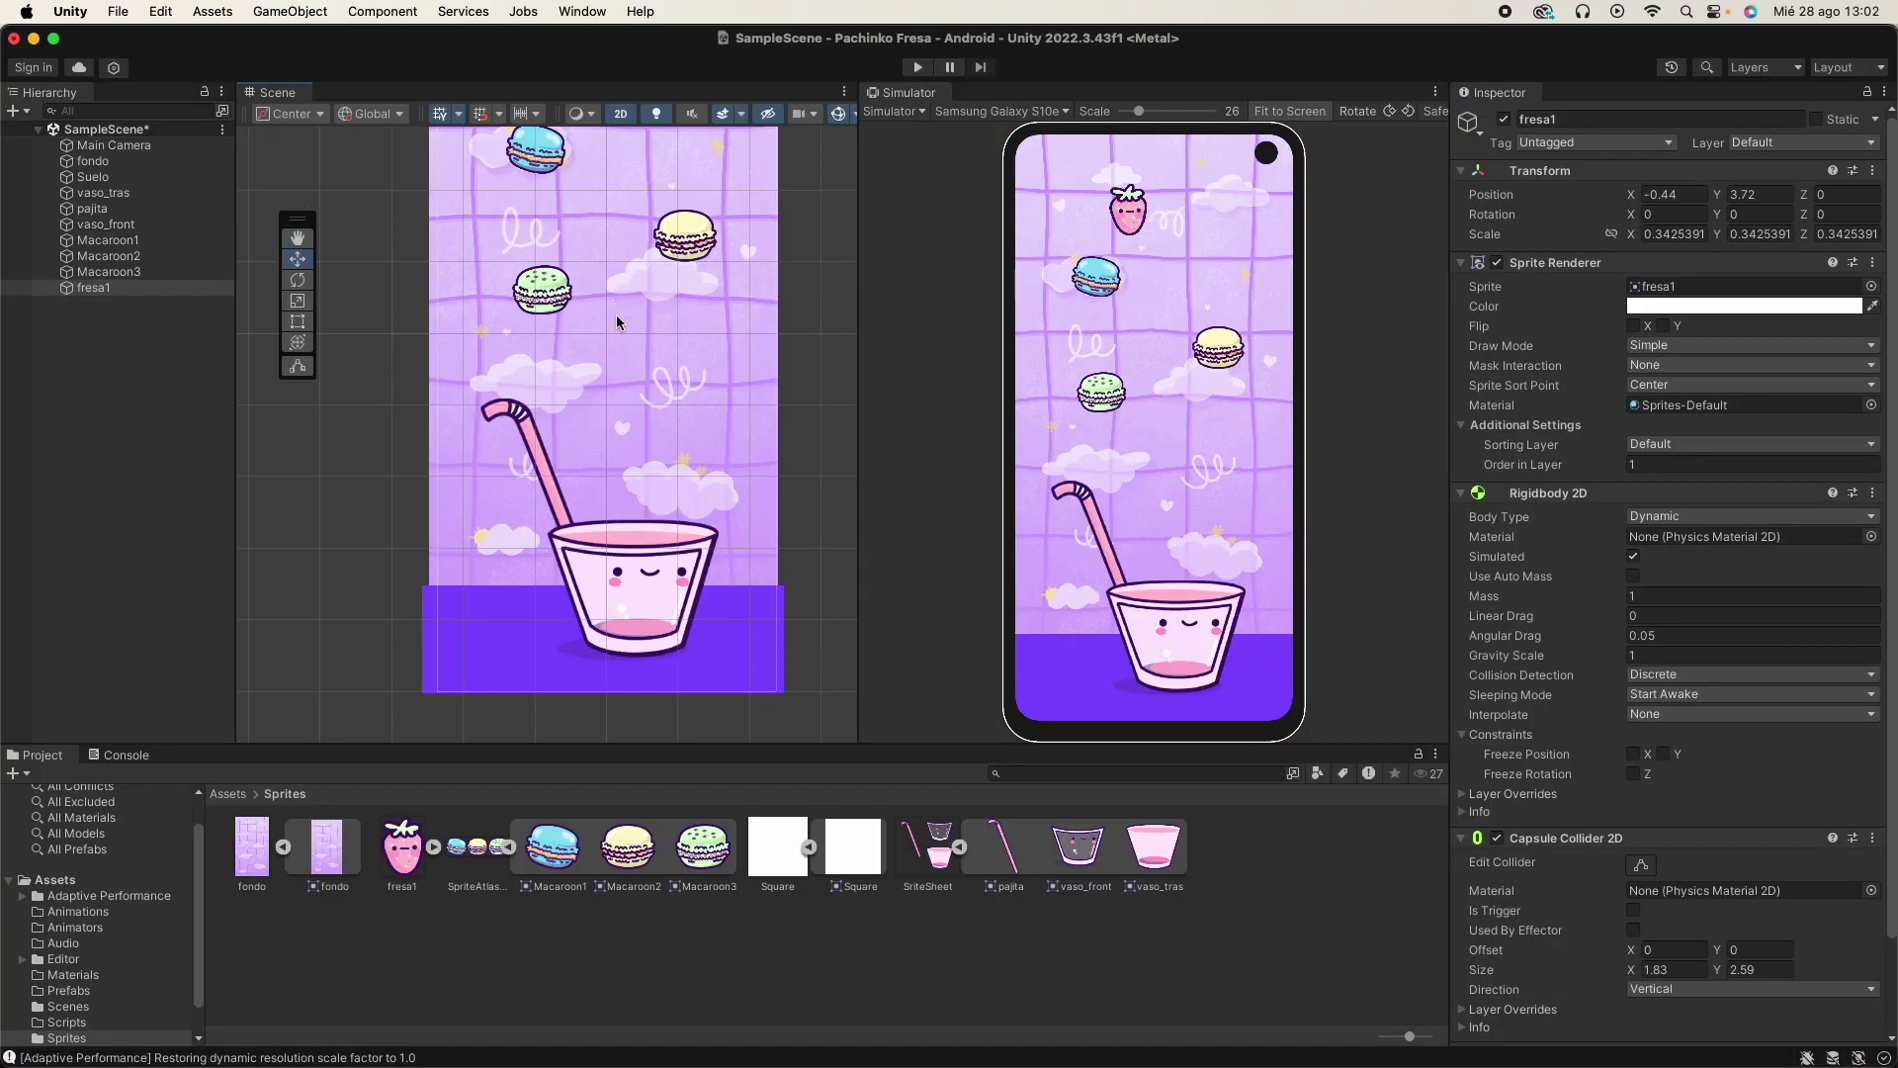
Create a 2D capsule sprite as a child of vaso_front.
{"action": "scroll", "coordinate": [613, 306], "scroll_direction": "down", "scroll_amount": 5}
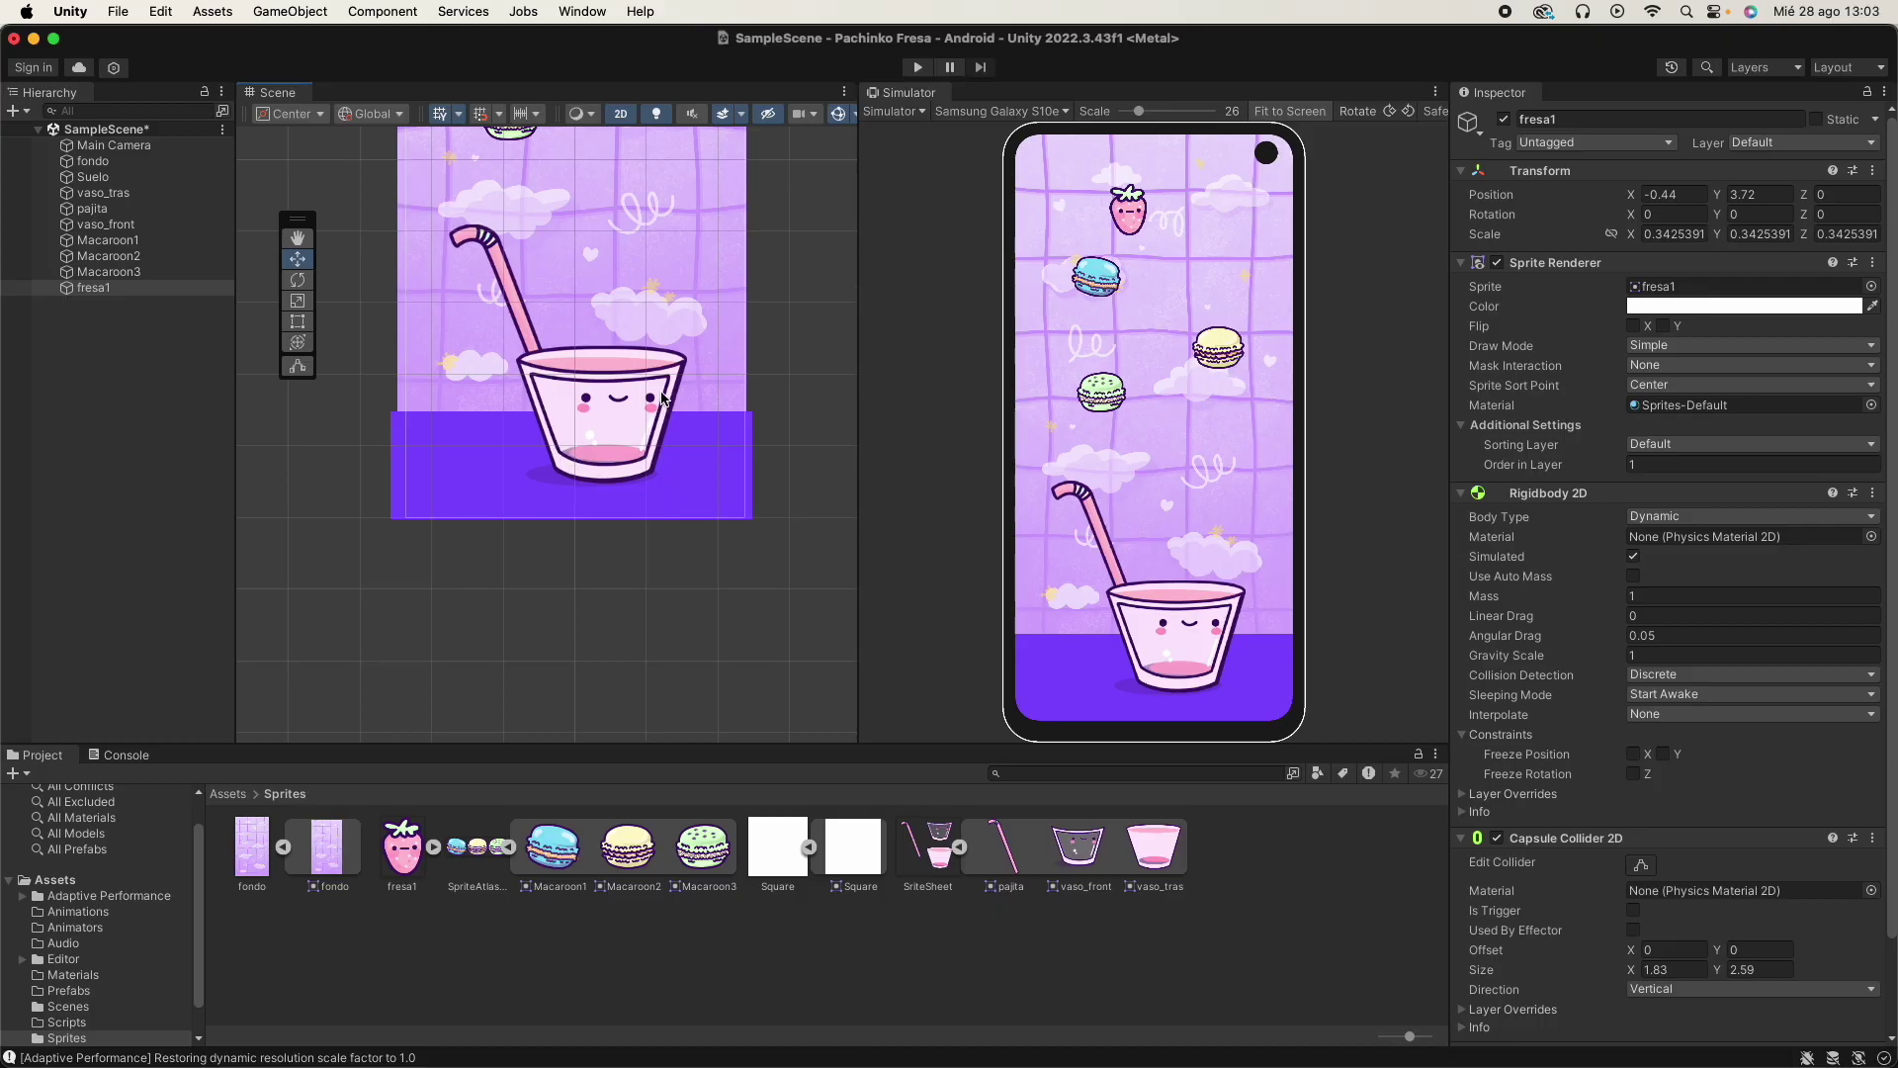
{"action": "left_click", "coordinate": [594, 413]}
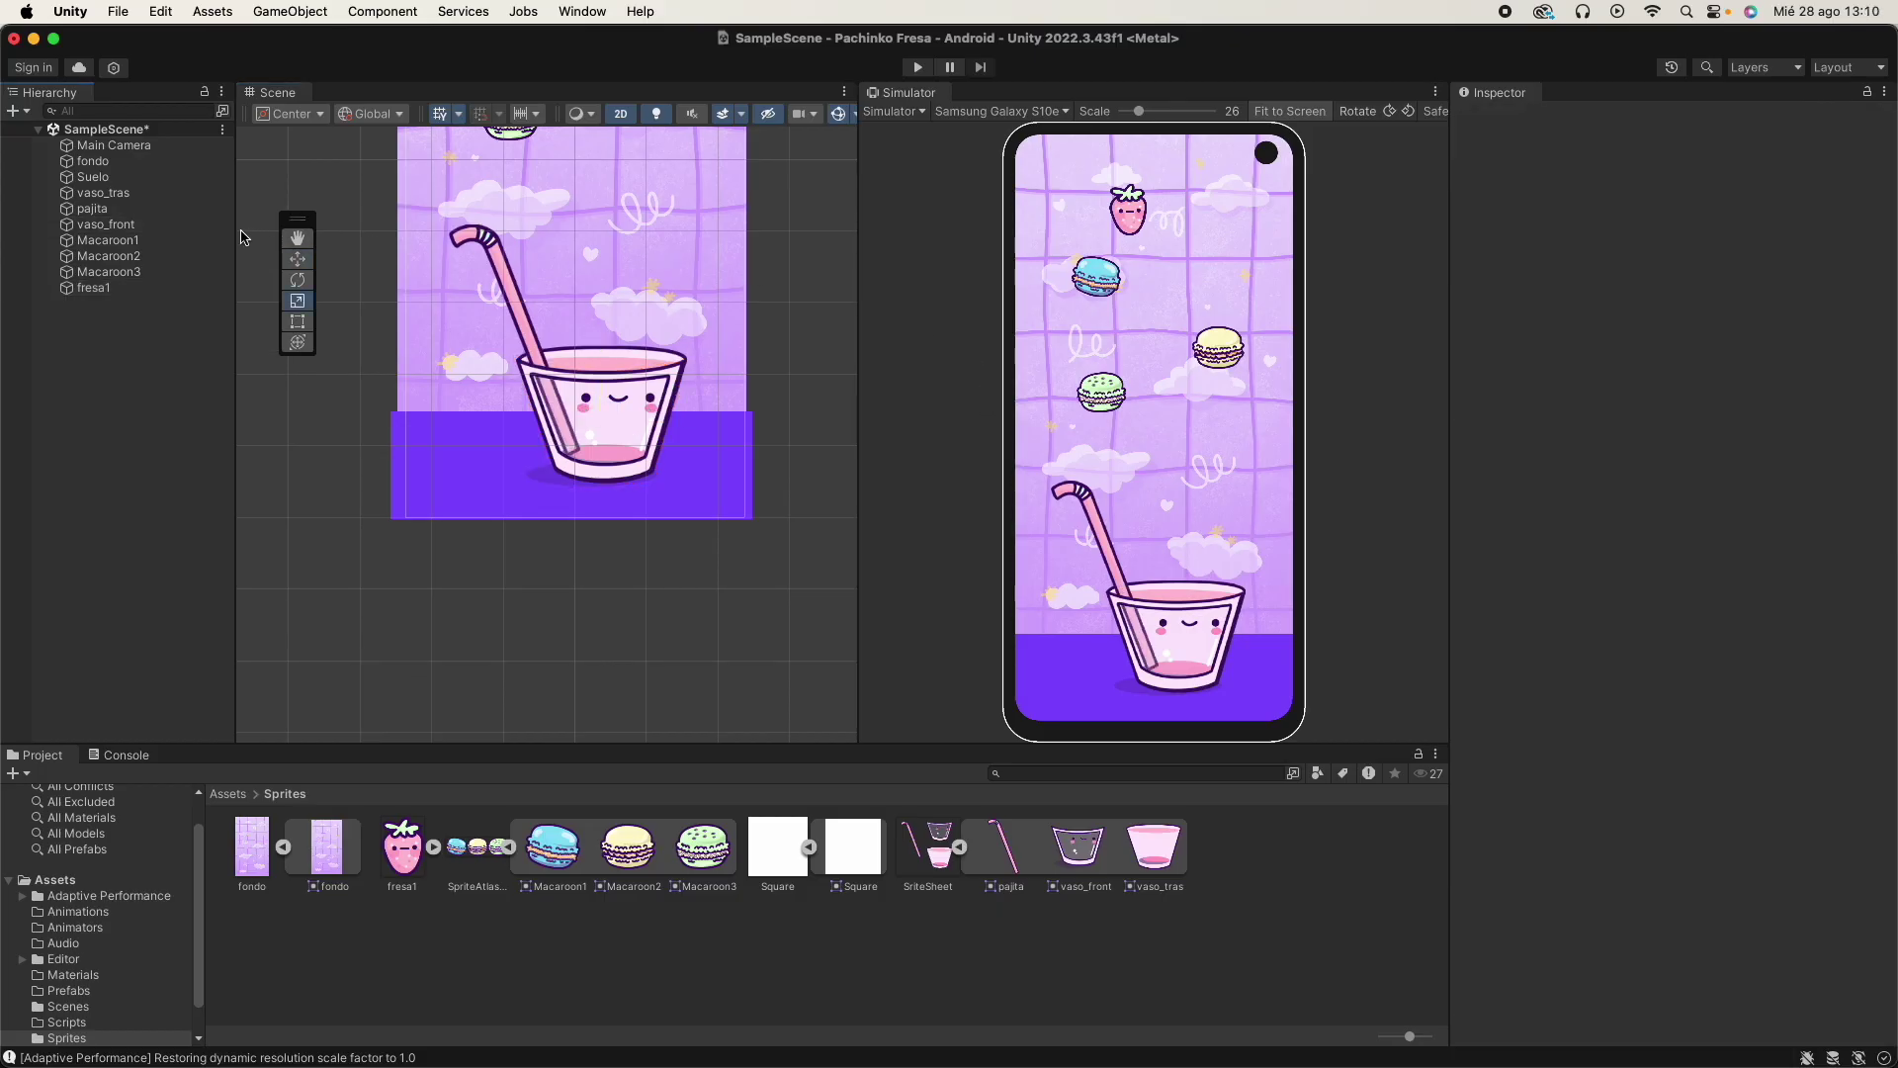
{"action": "left_click", "coordinate": [125, 233]}
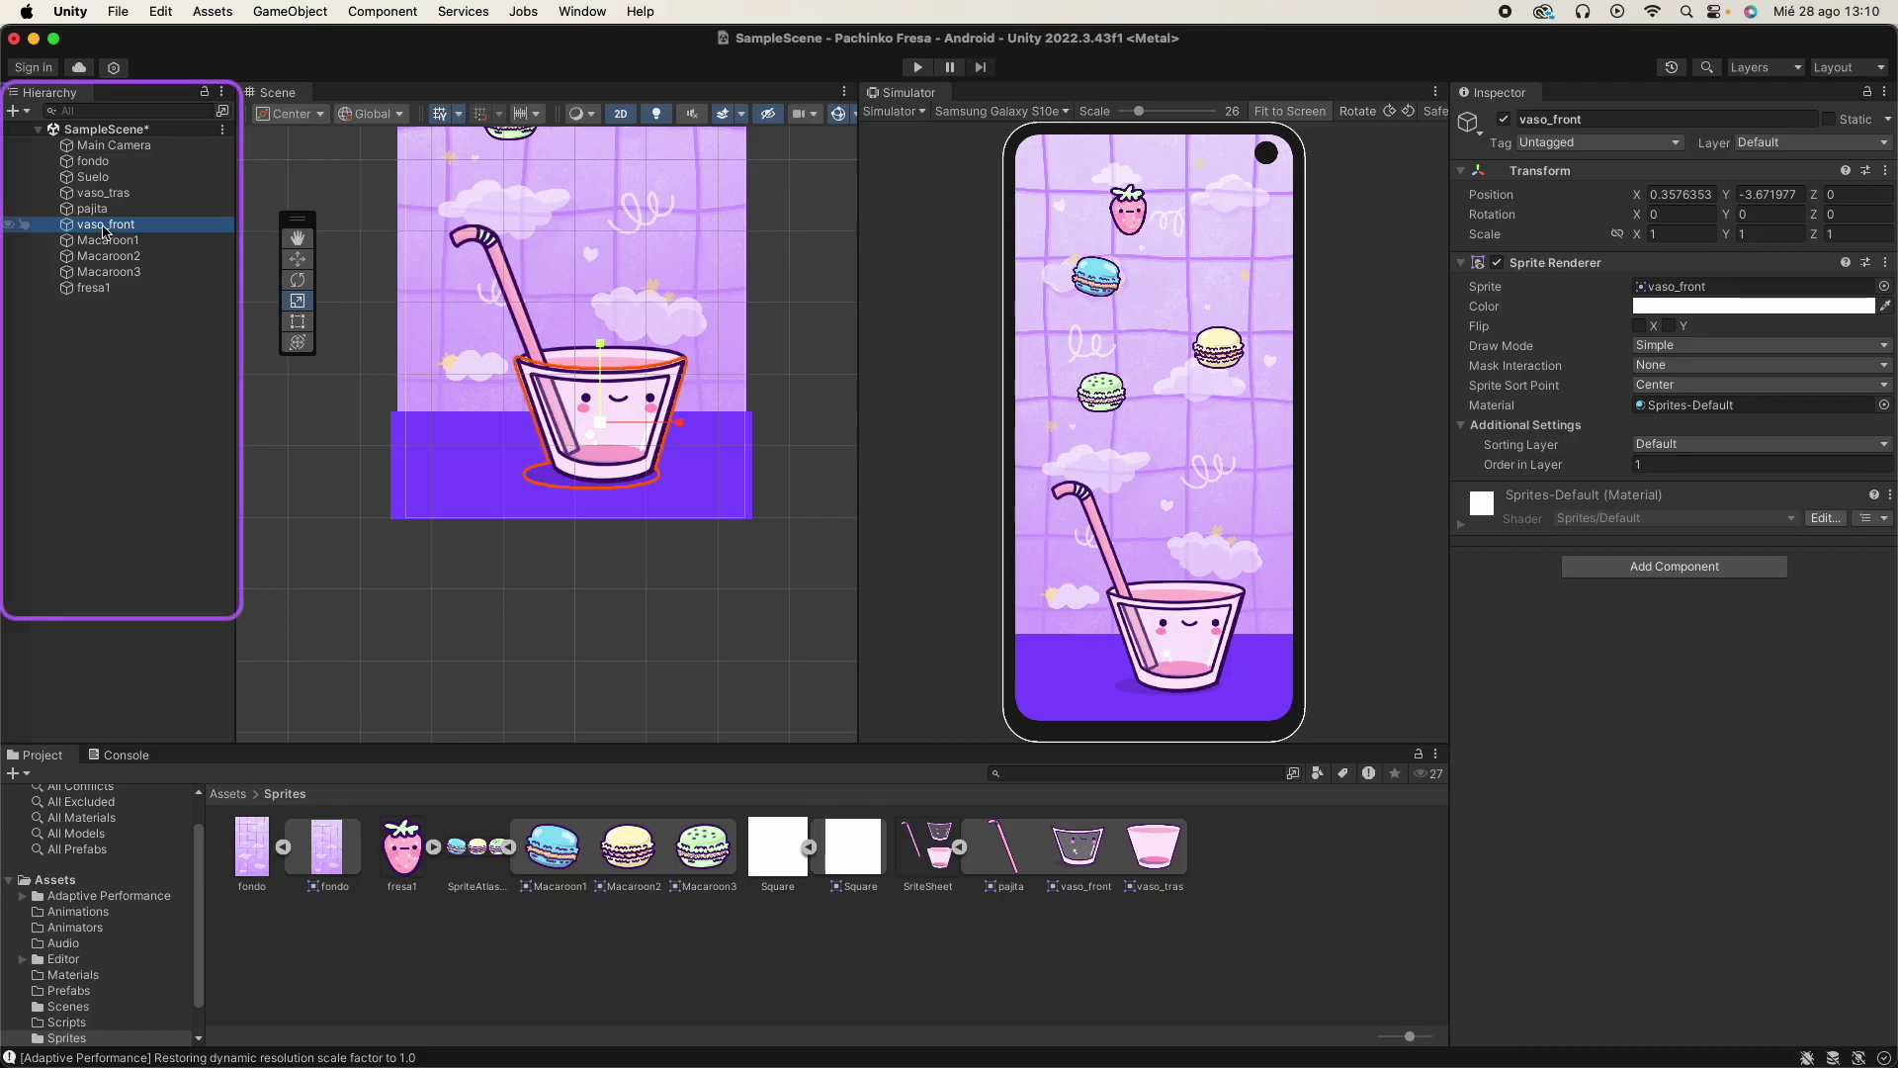
{"action": "right_click", "coordinate": [104, 229]}
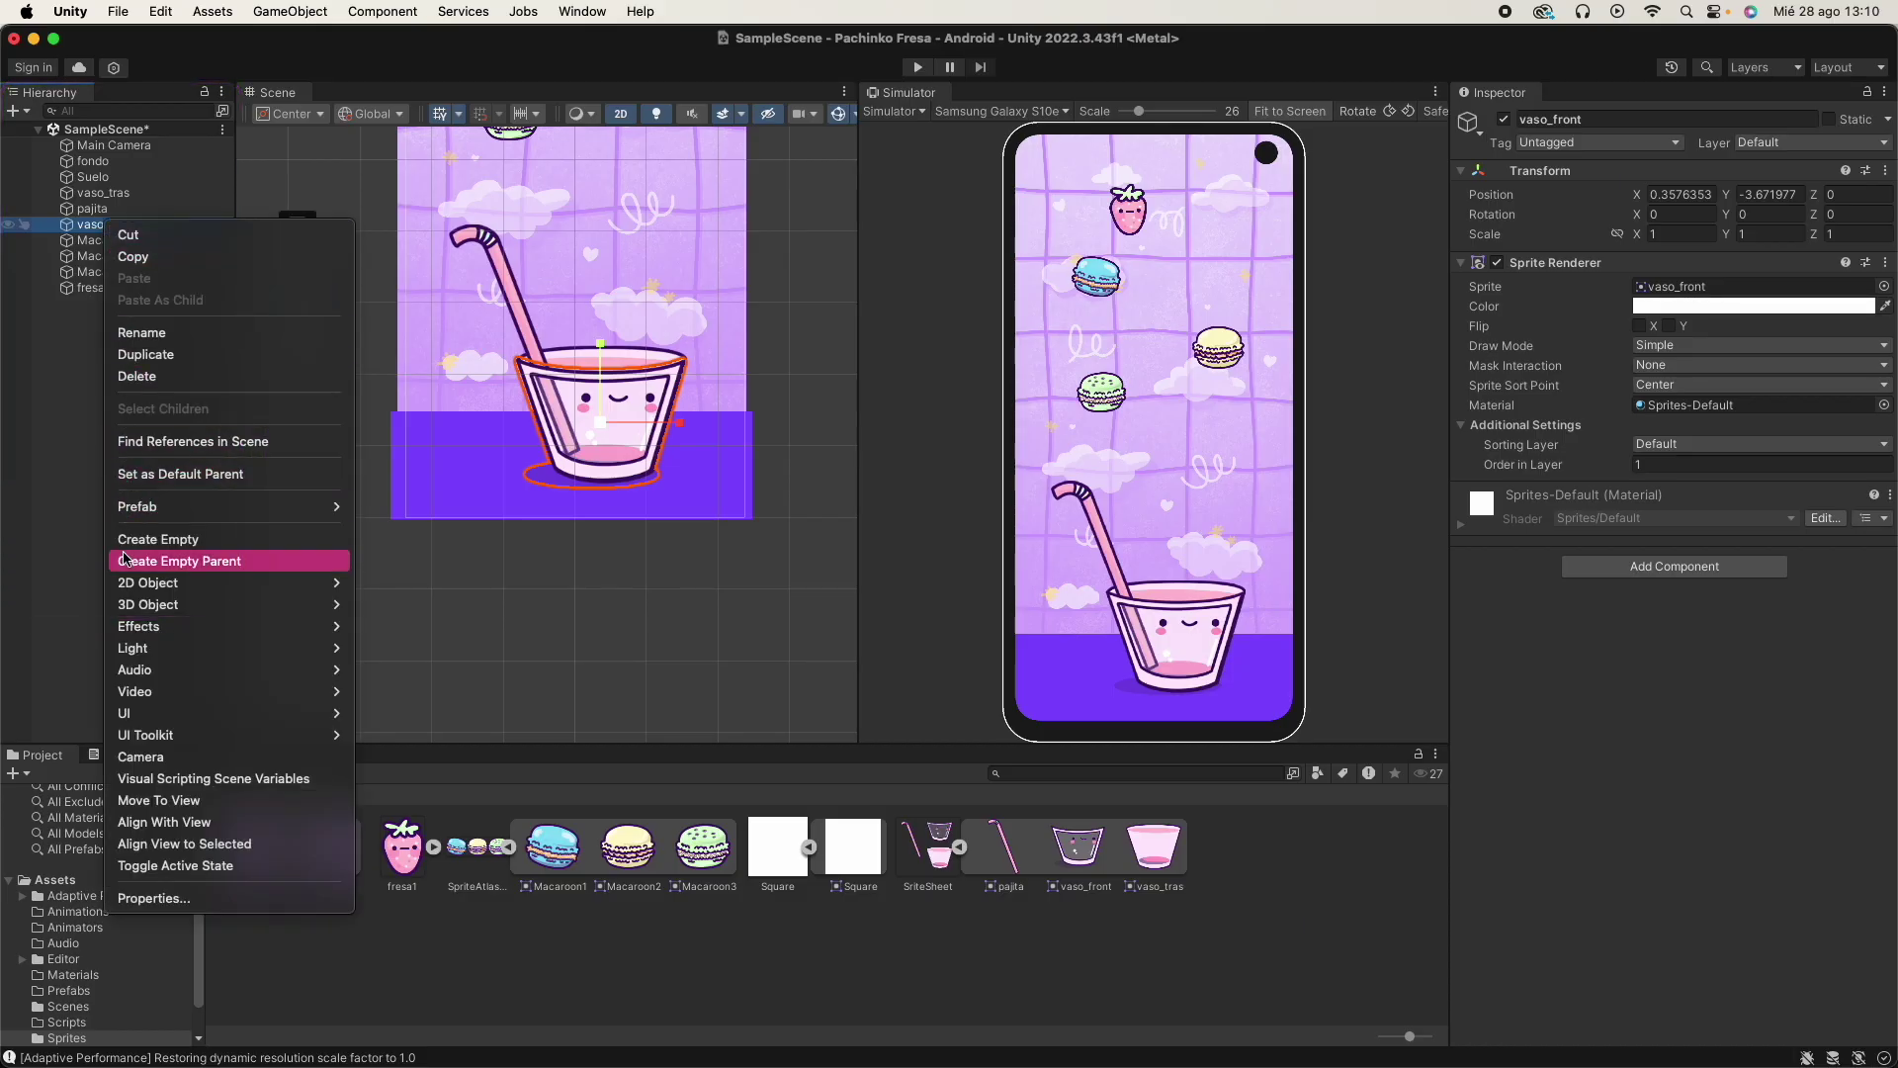
{"action": "mouse_move", "coordinate": [300, 586]}
{"action": "mouse_move", "coordinate": [379, 587]}
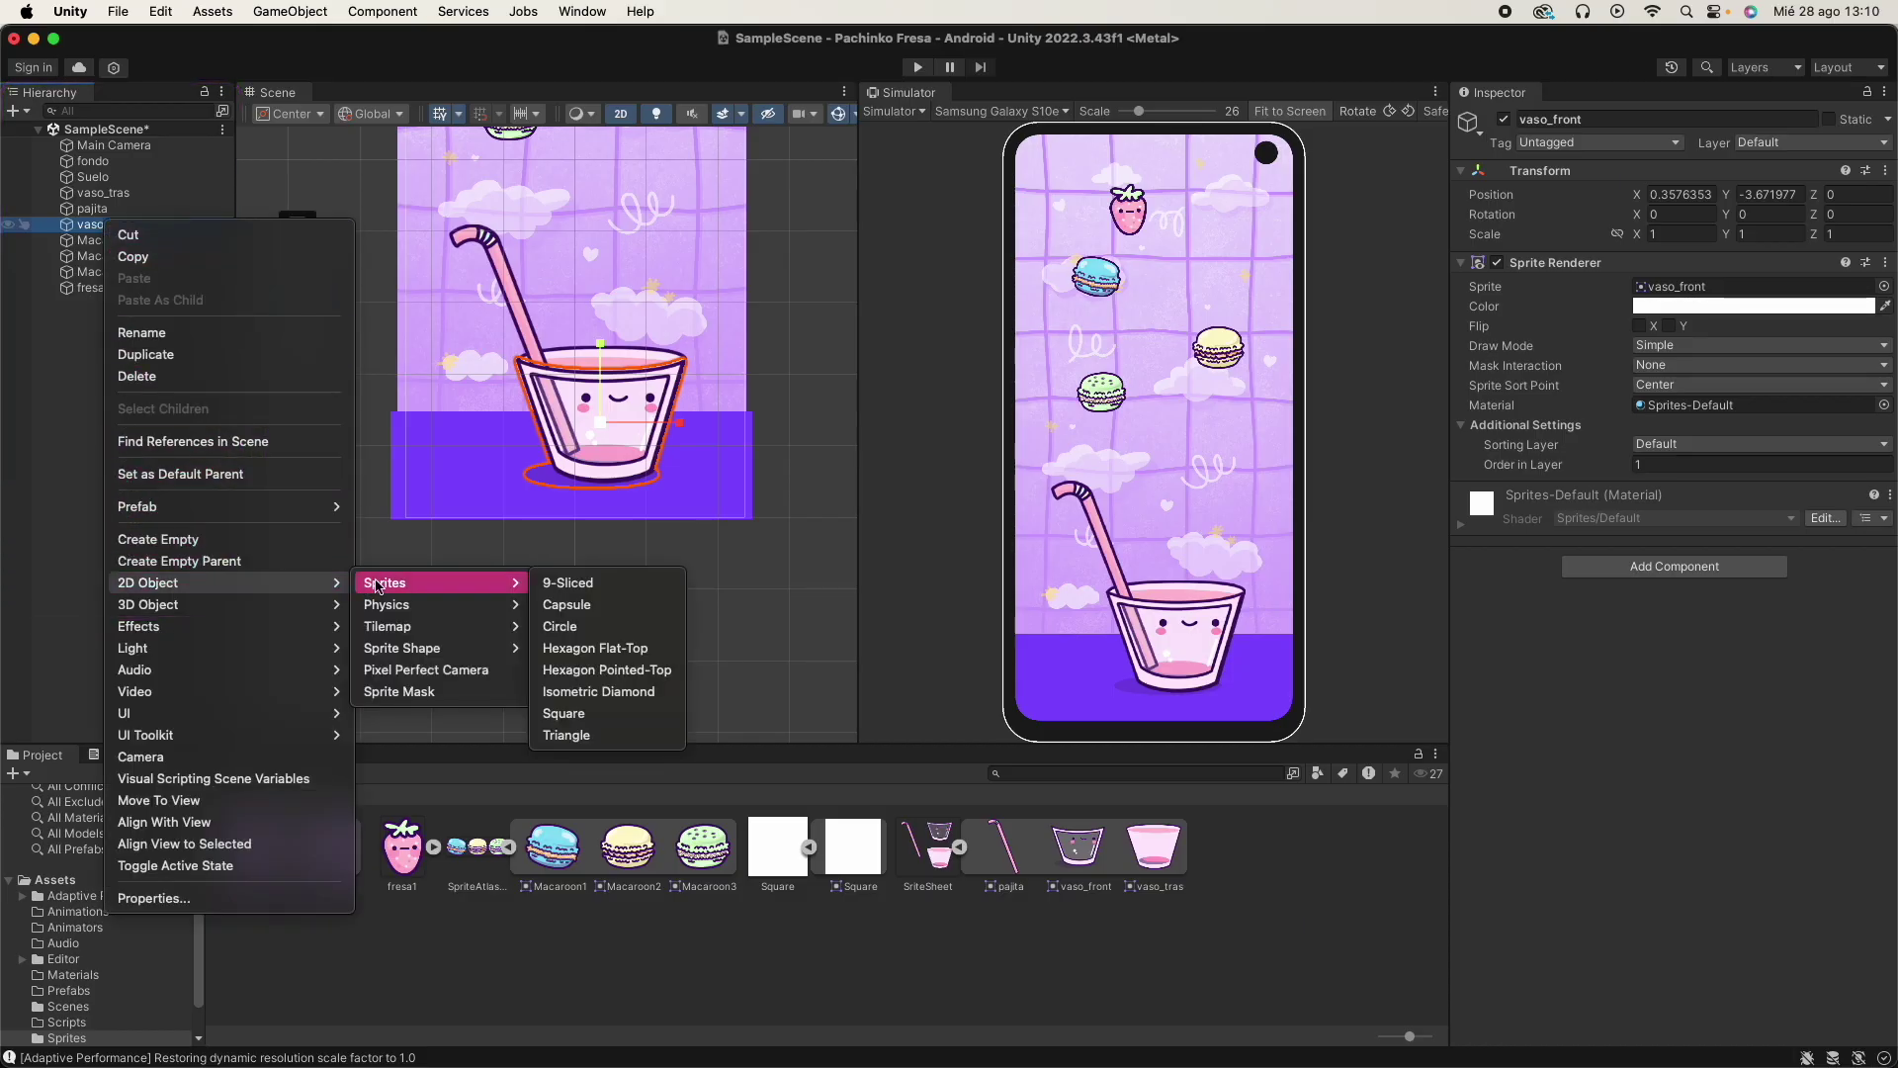
{"action": "left_click", "coordinate": [566, 604]}
Fit the capsule along the glass's left wall at X -0.76, Y 0.18, scaled to about 0.125 by 0.75 and rotated 16.6 degrees.
{"action": "key", "text": "r"}
{"action": "left_click_drag", "start_coordinate": [680, 424], "coordinate": [613, 424]}
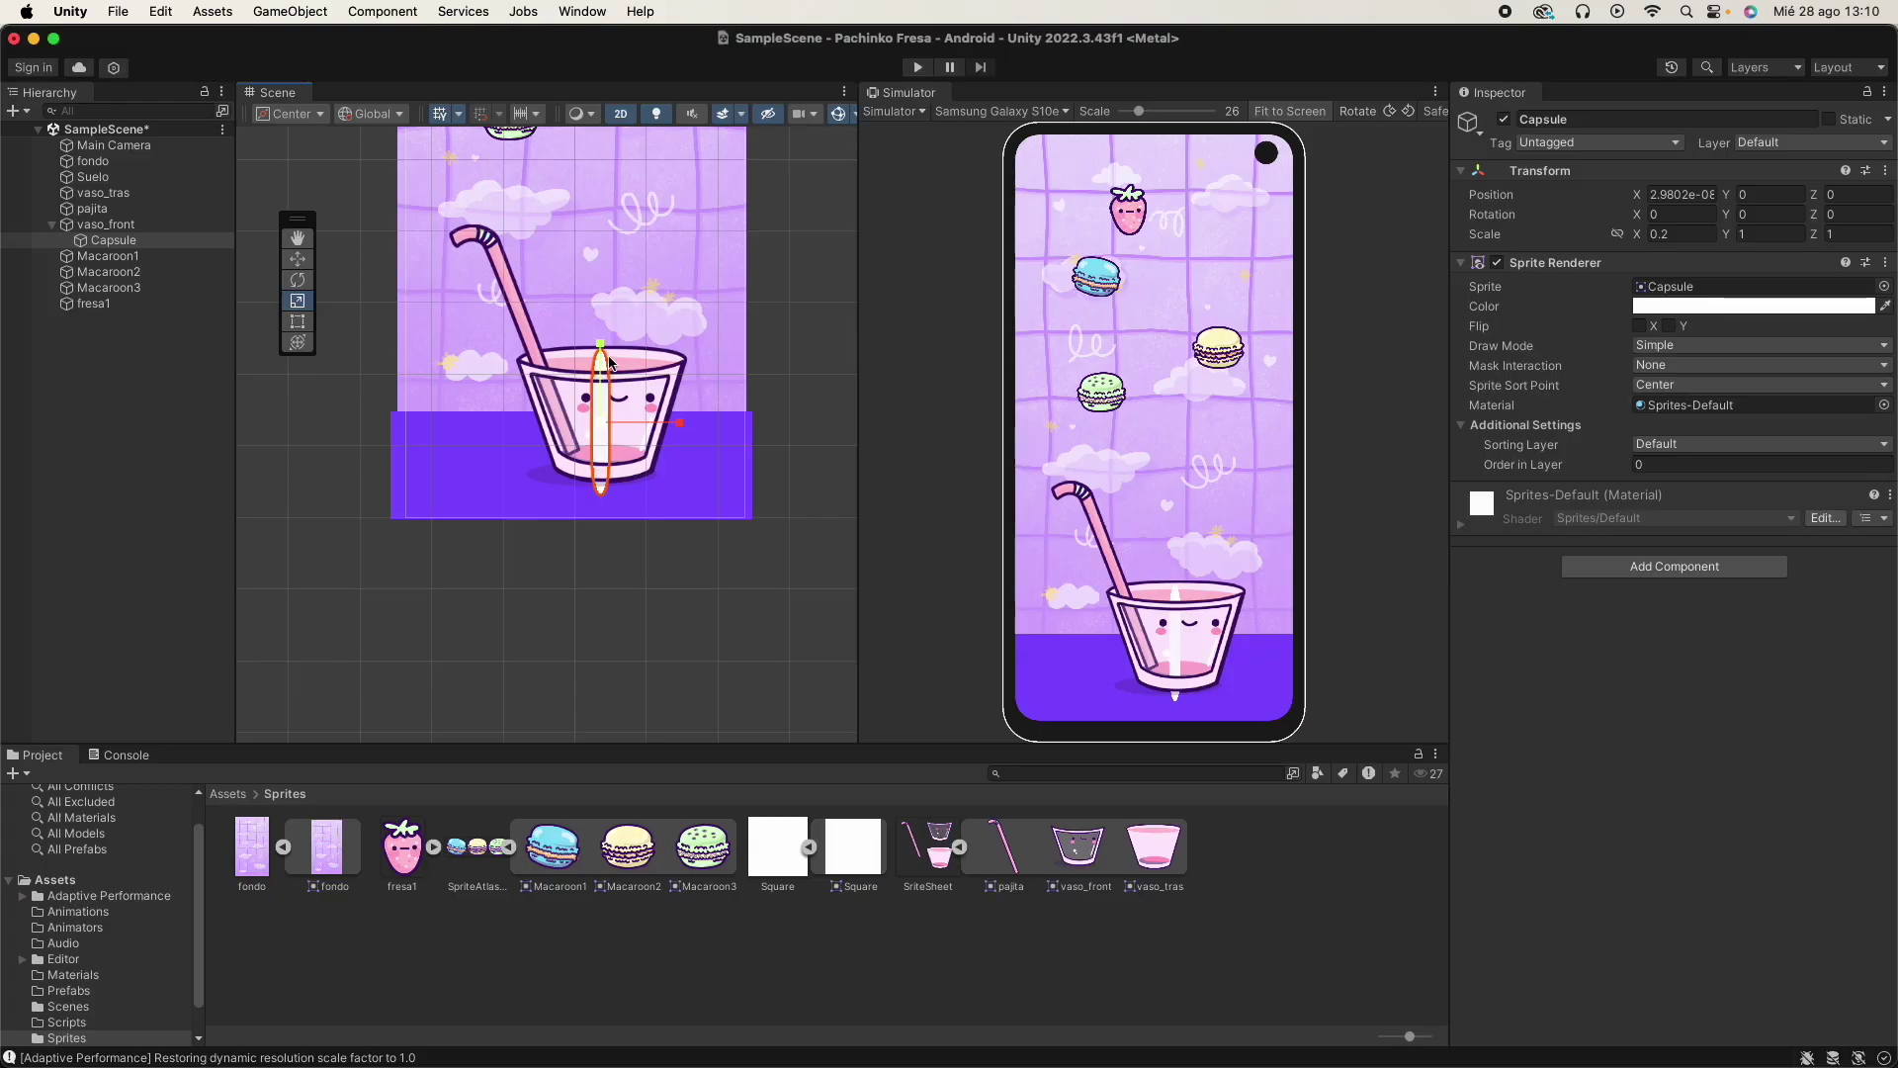
{"action": "left_click_drag", "start_coordinate": [602, 347], "coordinate": [602, 374]}
{"action": "key", "text": "w"}
{"action": "left_click_drag", "start_coordinate": [672, 425], "coordinate": [598, 360]}
{"action": "key", "text": "e"}
{"action": "key", "text": "w"}
{"action": "left_click_drag", "start_coordinate": [666, 432], "coordinate": [640, 427]}
{"action": "left_click_drag", "start_coordinate": [555, 348], "coordinate": [555, 334]}
{"action": "left_click_drag", "start_coordinate": [603, 407], "coordinate": [597, 407]}
{"action": "key", "text": "r"}
{"action": "left_click_drag", "start_coordinate": [625, 388], "coordinate": [684, 411]}
{"action": "key", "text": "w"}
Duplicate the capsule and fit the copy to the glass's right wall at about X 0.82, Y 0.18, rotated about -15.2 degrees.
{"action": "key", "text": "super+d"}
{"action": "key", "text": "e"}
{"action": "left_click_drag", "start_coordinate": [678, 343], "coordinate": [728, 371]}
{"action": "key", "text": "w"}
{"action": "key", "text": "e"}
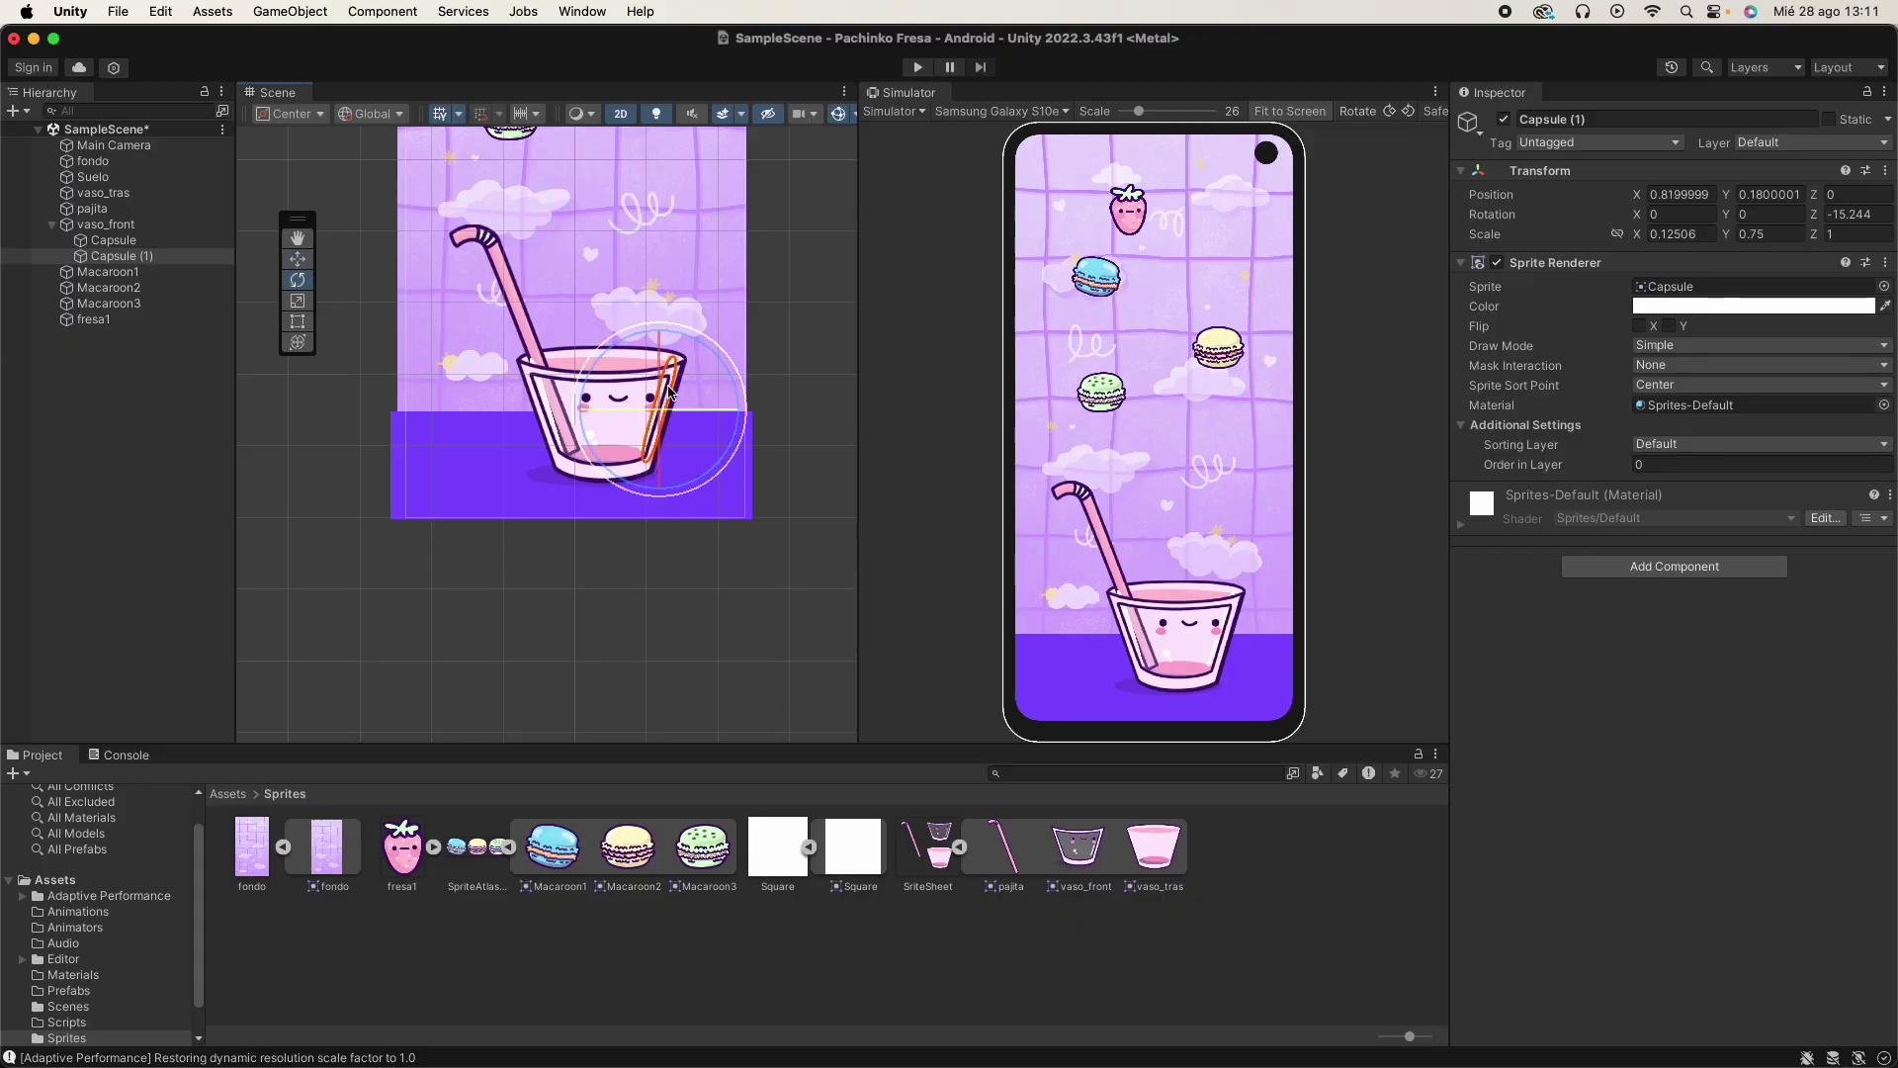
Duplicate the capsule again and lay the copy along the glass's base at X 0.07, Y -0.52, rotated about -91.8 degrees with Y scale about 0.48.
{"action": "key", "text": "super+d"}
{"action": "key", "text": "w"}
{"action": "left_click_drag", "start_coordinate": [728, 411], "coordinate": [569, 737]}
{"action": "key", "text": "e"}
{"action": "key", "text": "r"}
{"action": "left_click_drag", "start_coordinate": [669, 415], "coordinate": [615, 408]}
{"action": "key", "text": "w"}
{"action": "left_click_drag", "start_coordinate": [611, 340], "coordinate": [597, 391]}
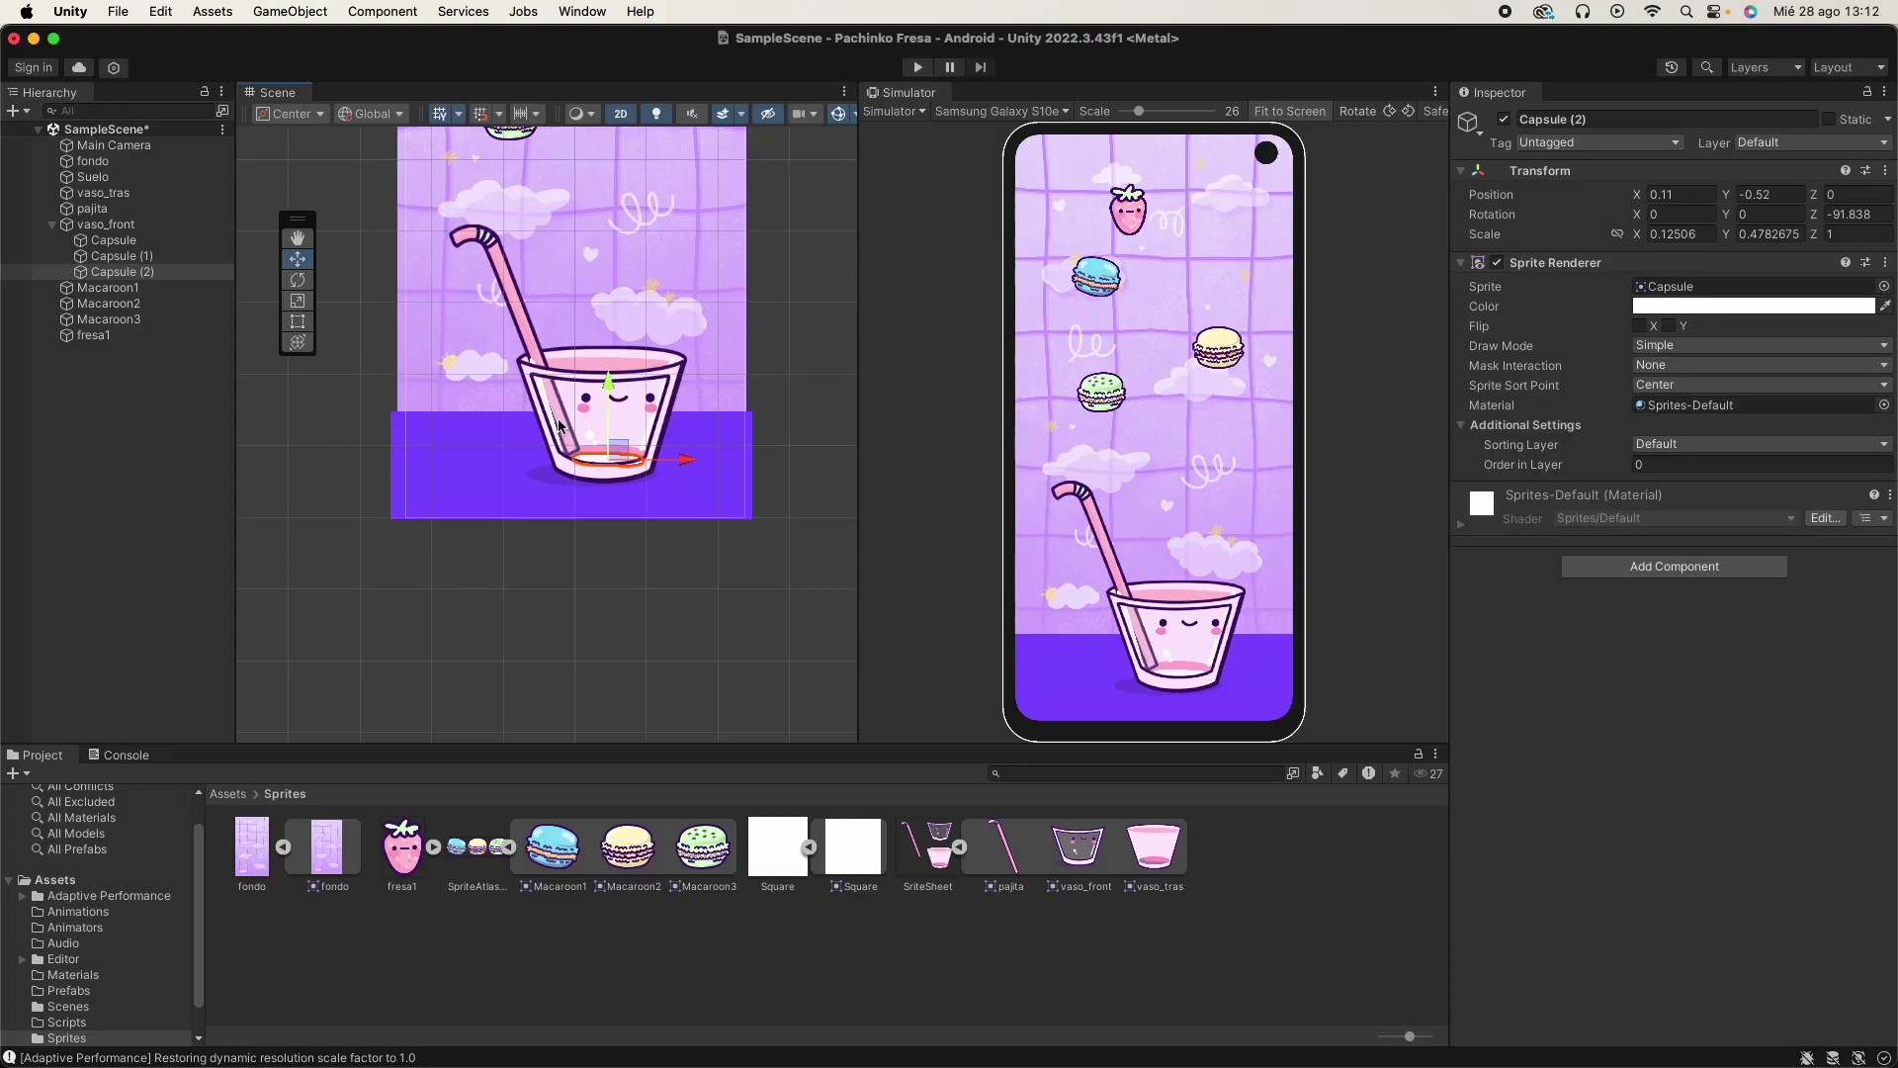
{"action": "left_click", "coordinate": [555, 426]}
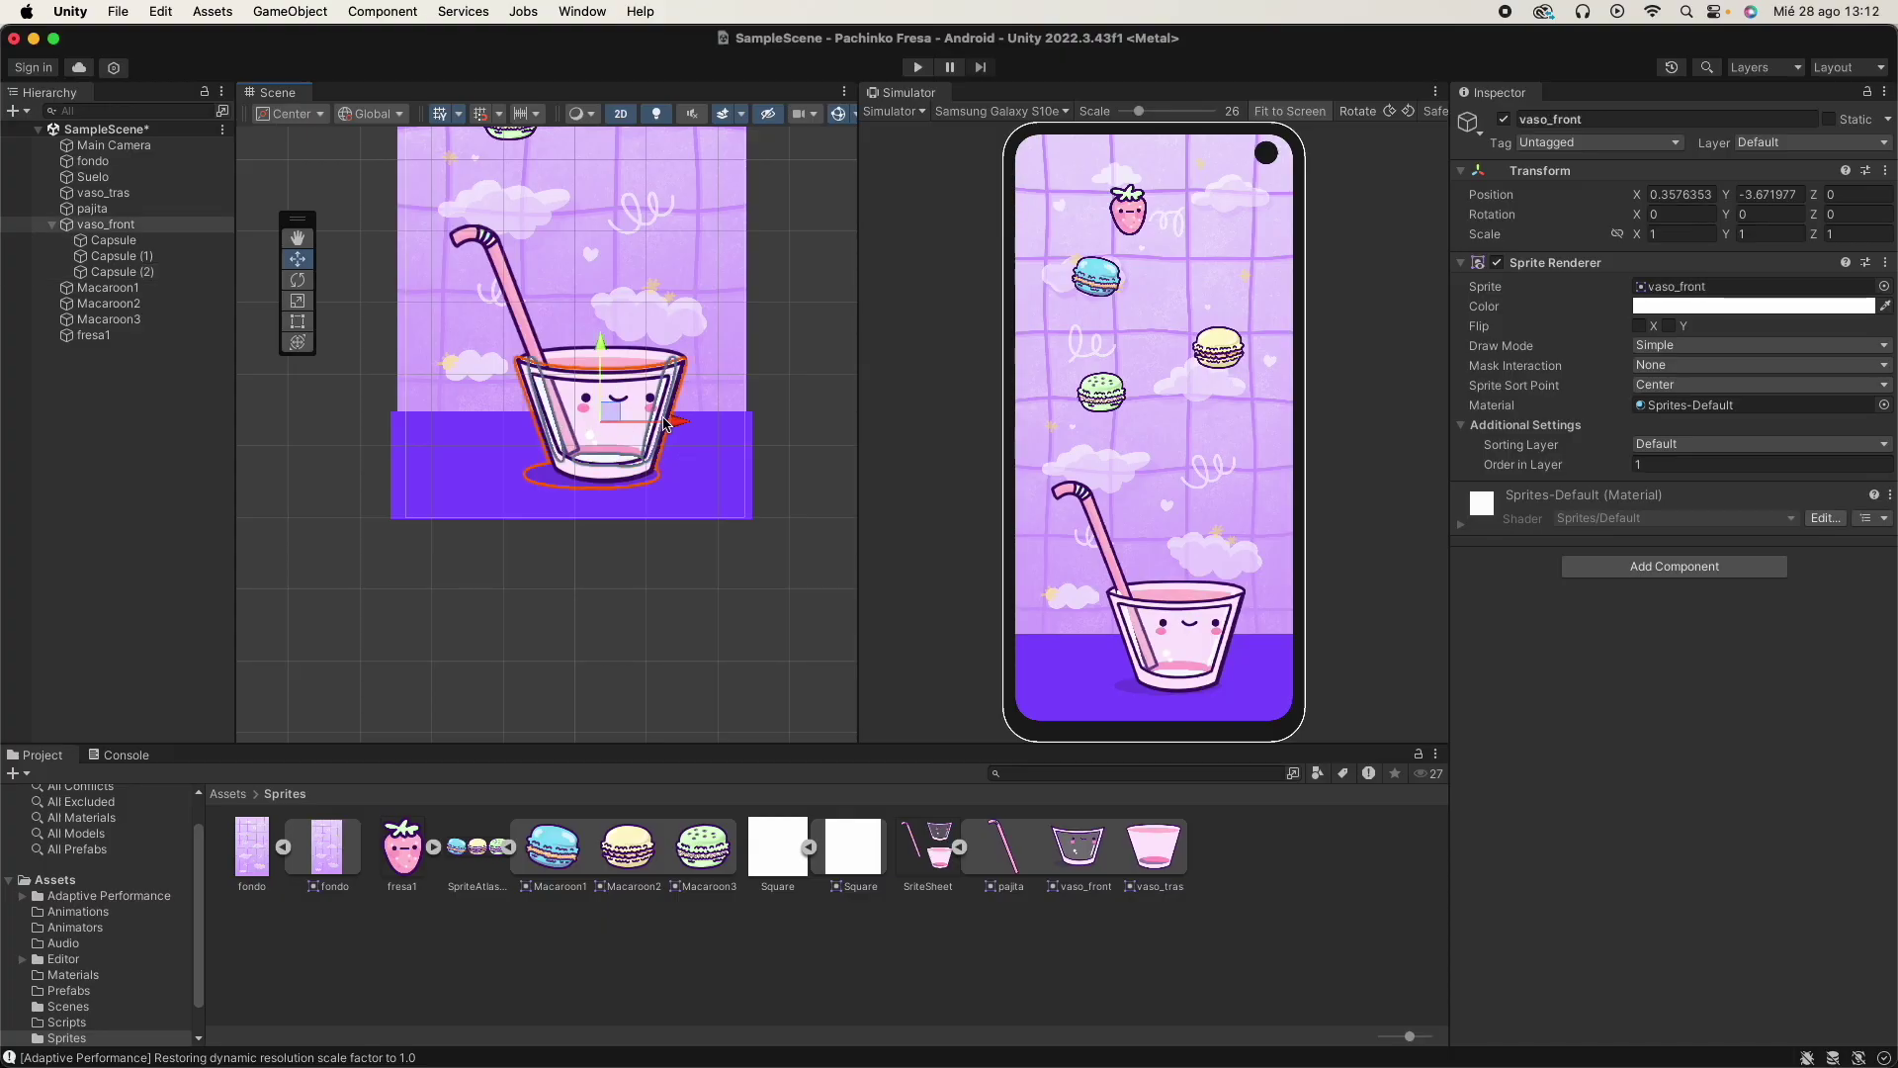
{"action": "left_click", "coordinate": [612, 454]}
{"action": "left_click_drag", "start_coordinate": [680, 460], "coordinate": [683, 459]}
Make Capsule, Capsule (1) and Capsule (2) fully transparent by setting each sprite colour's alpha to 0.
{"action": "left_click", "coordinate": [114, 240]}
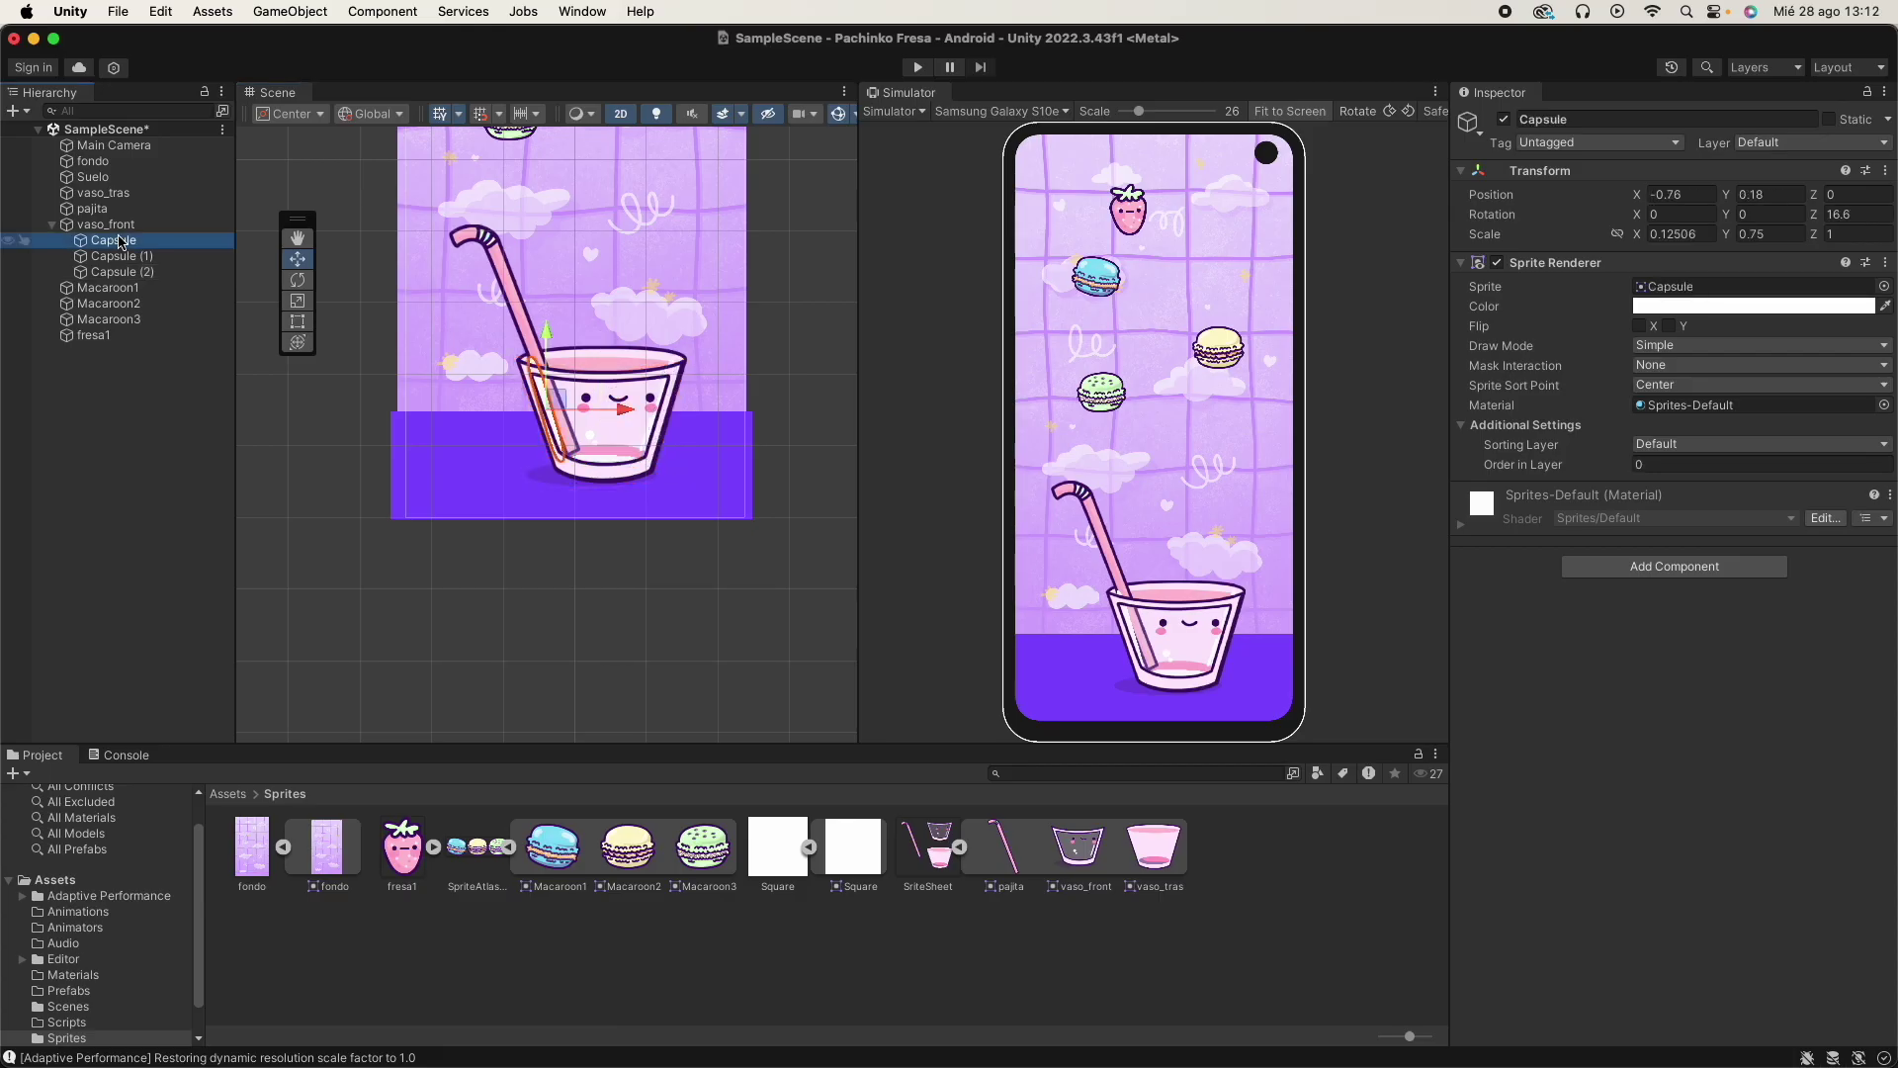
{"action": "left_click", "coordinate": [1692, 308]}
{"action": "left_click_drag", "start_coordinate": [1836, 695], "coordinate": [1690, 698]}
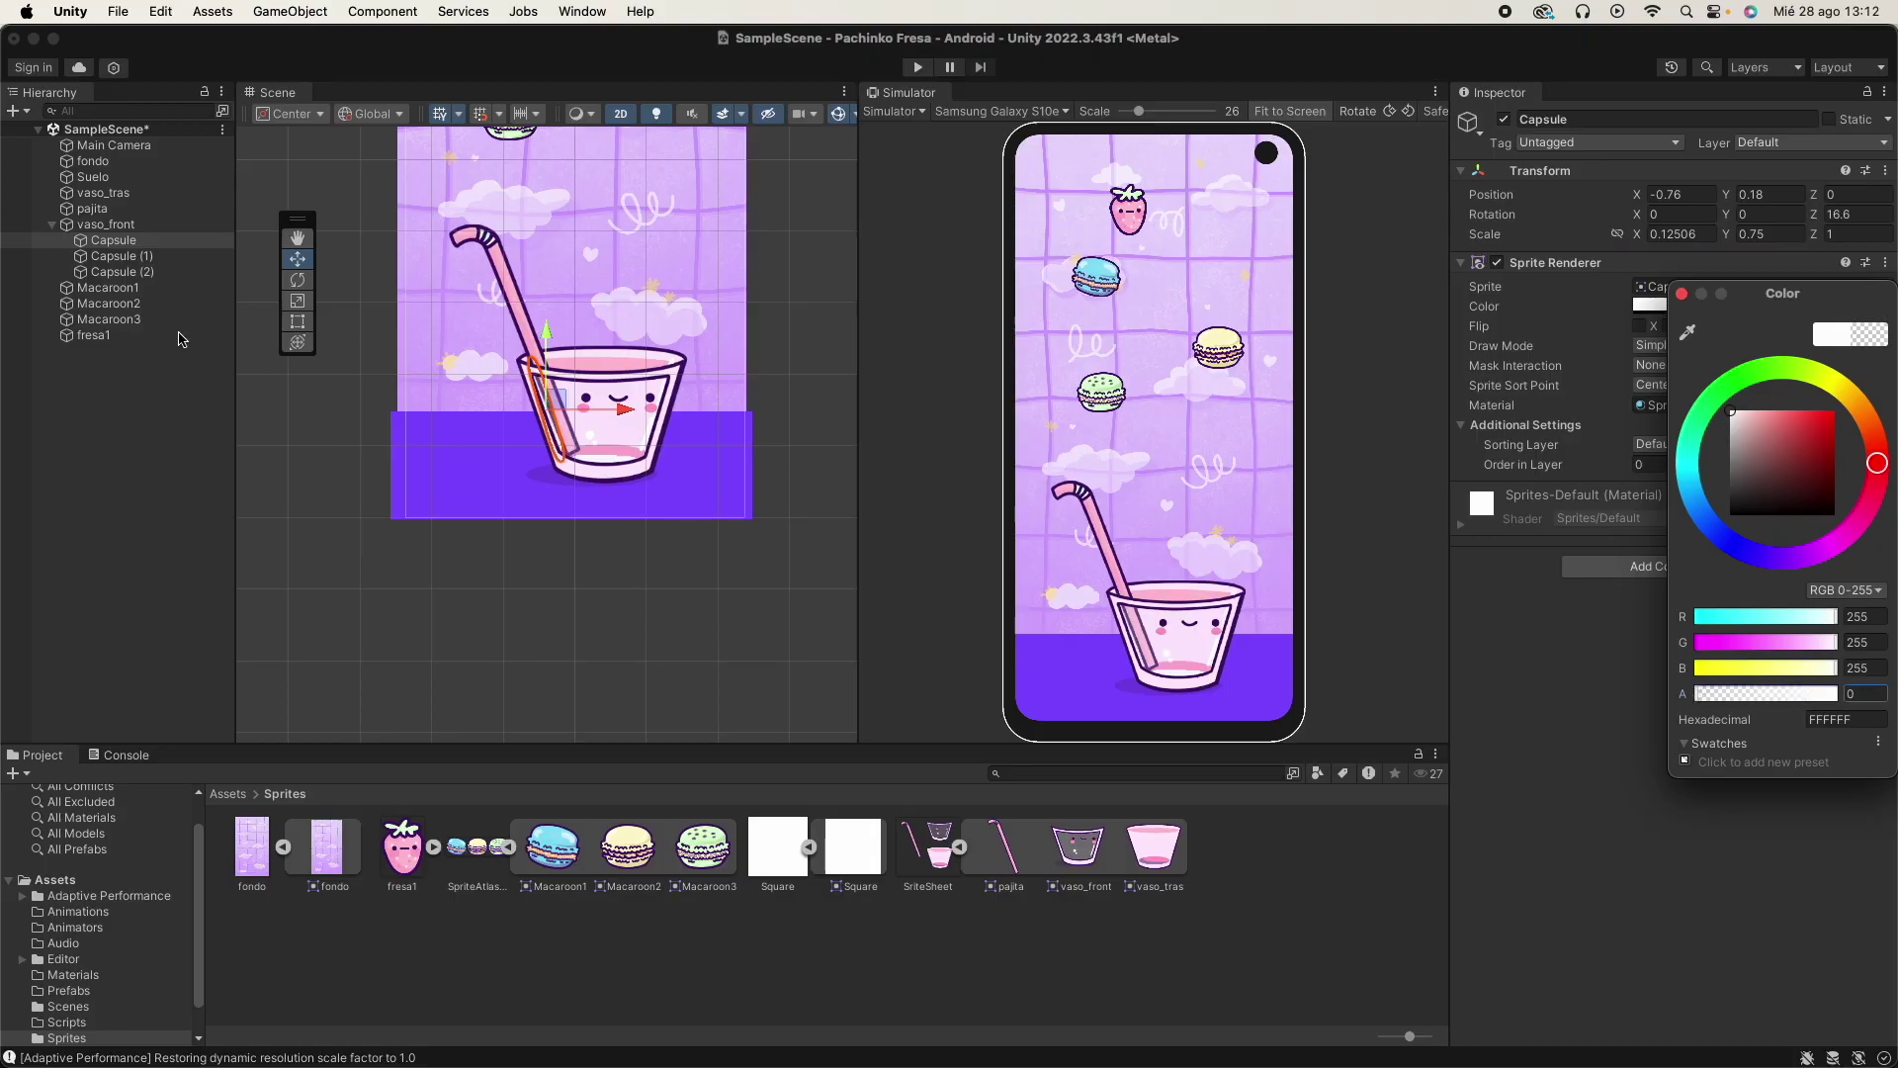
{"action": "left_click", "coordinate": [134, 258]}
{"action": "left_click", "coordinate": [1695, 309]}
{"action": "left_click_drag", "start_coordinate": [1831, 689], "coordinate": [1689, 692]}
{"action": "left_click", "coordinate": [139, 273]}
{"action": "left_click", "coordinate": [1807, 310]}
{"action": "left_click_drag", "start_coordinate": [1832, 695], "coordinate": [1692, 696]}
Add a Rigidbody 2D to Capsule and freeze its X and Y position and Z rotation.
{"action": "left_click", "coordinate": [129, 241]}
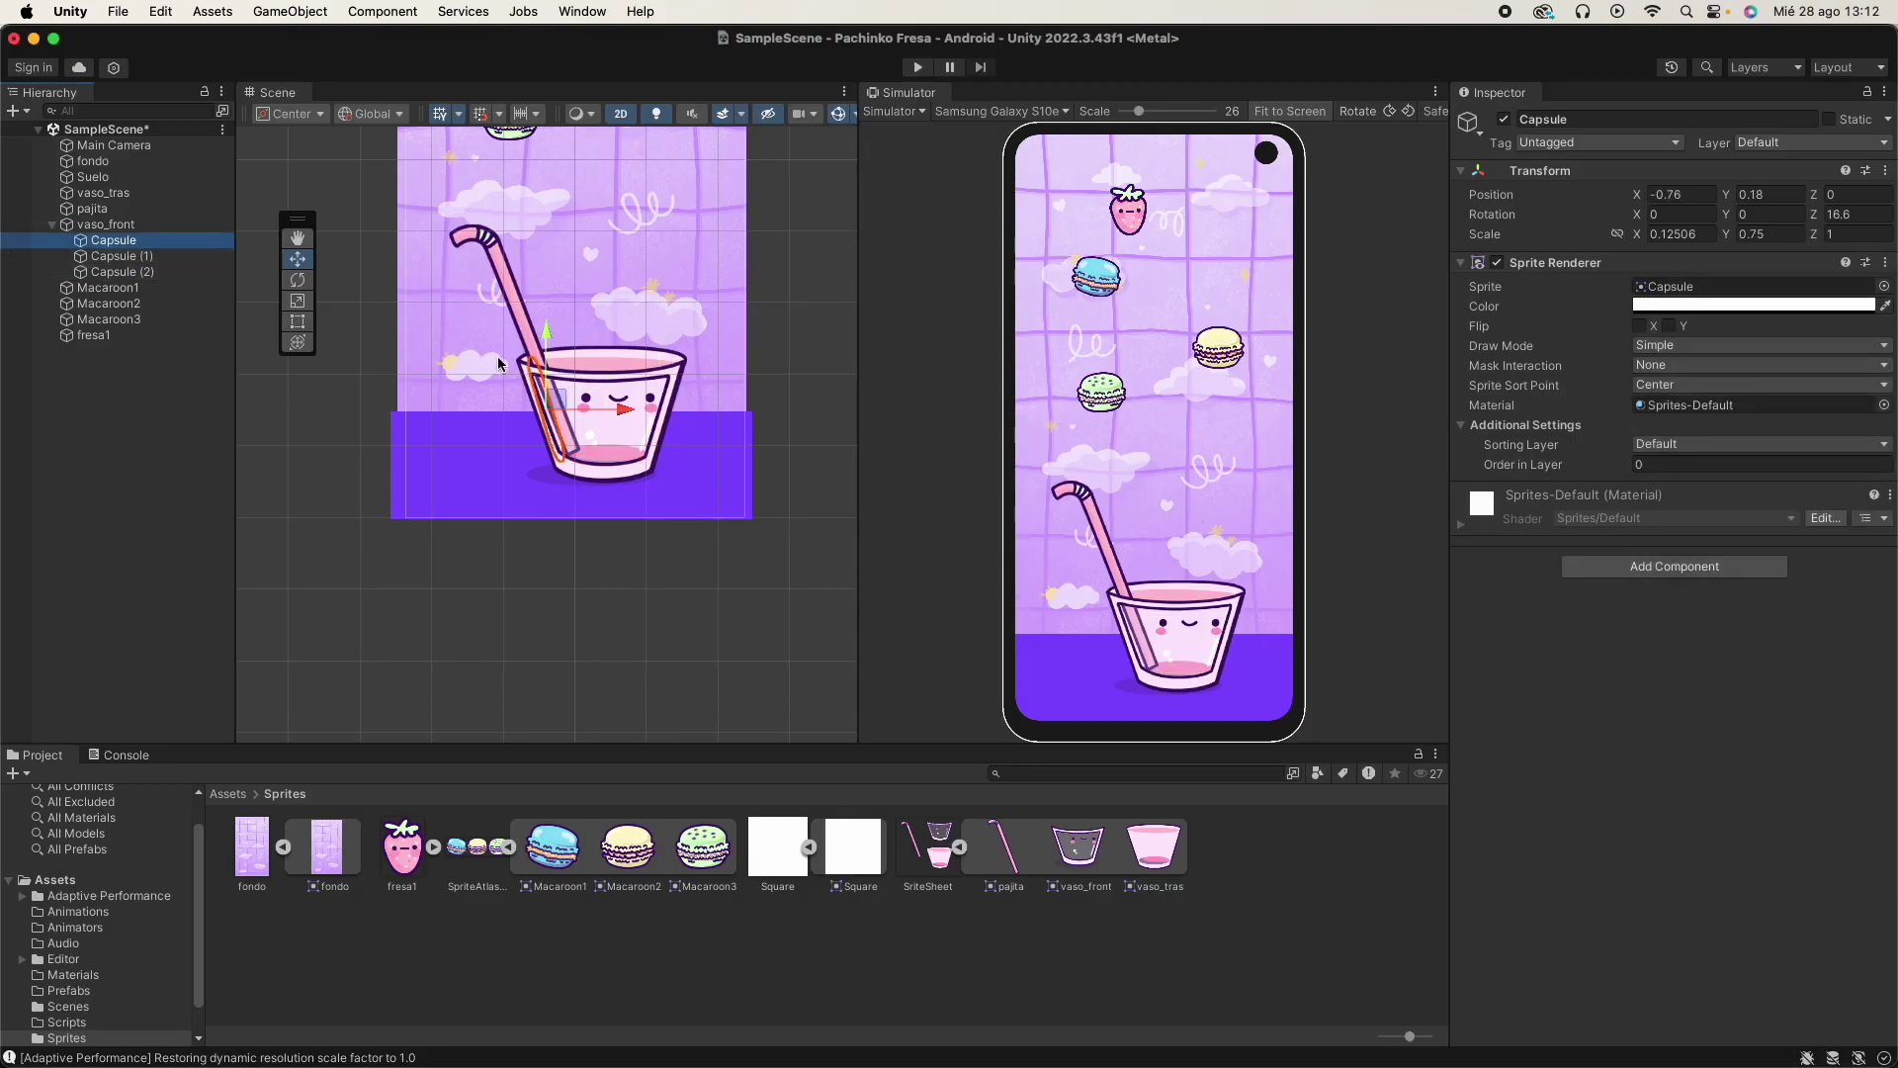
{"action": "left_click", "coordinate": [1623, 569]}
{"action": "type", "text": "ri"}
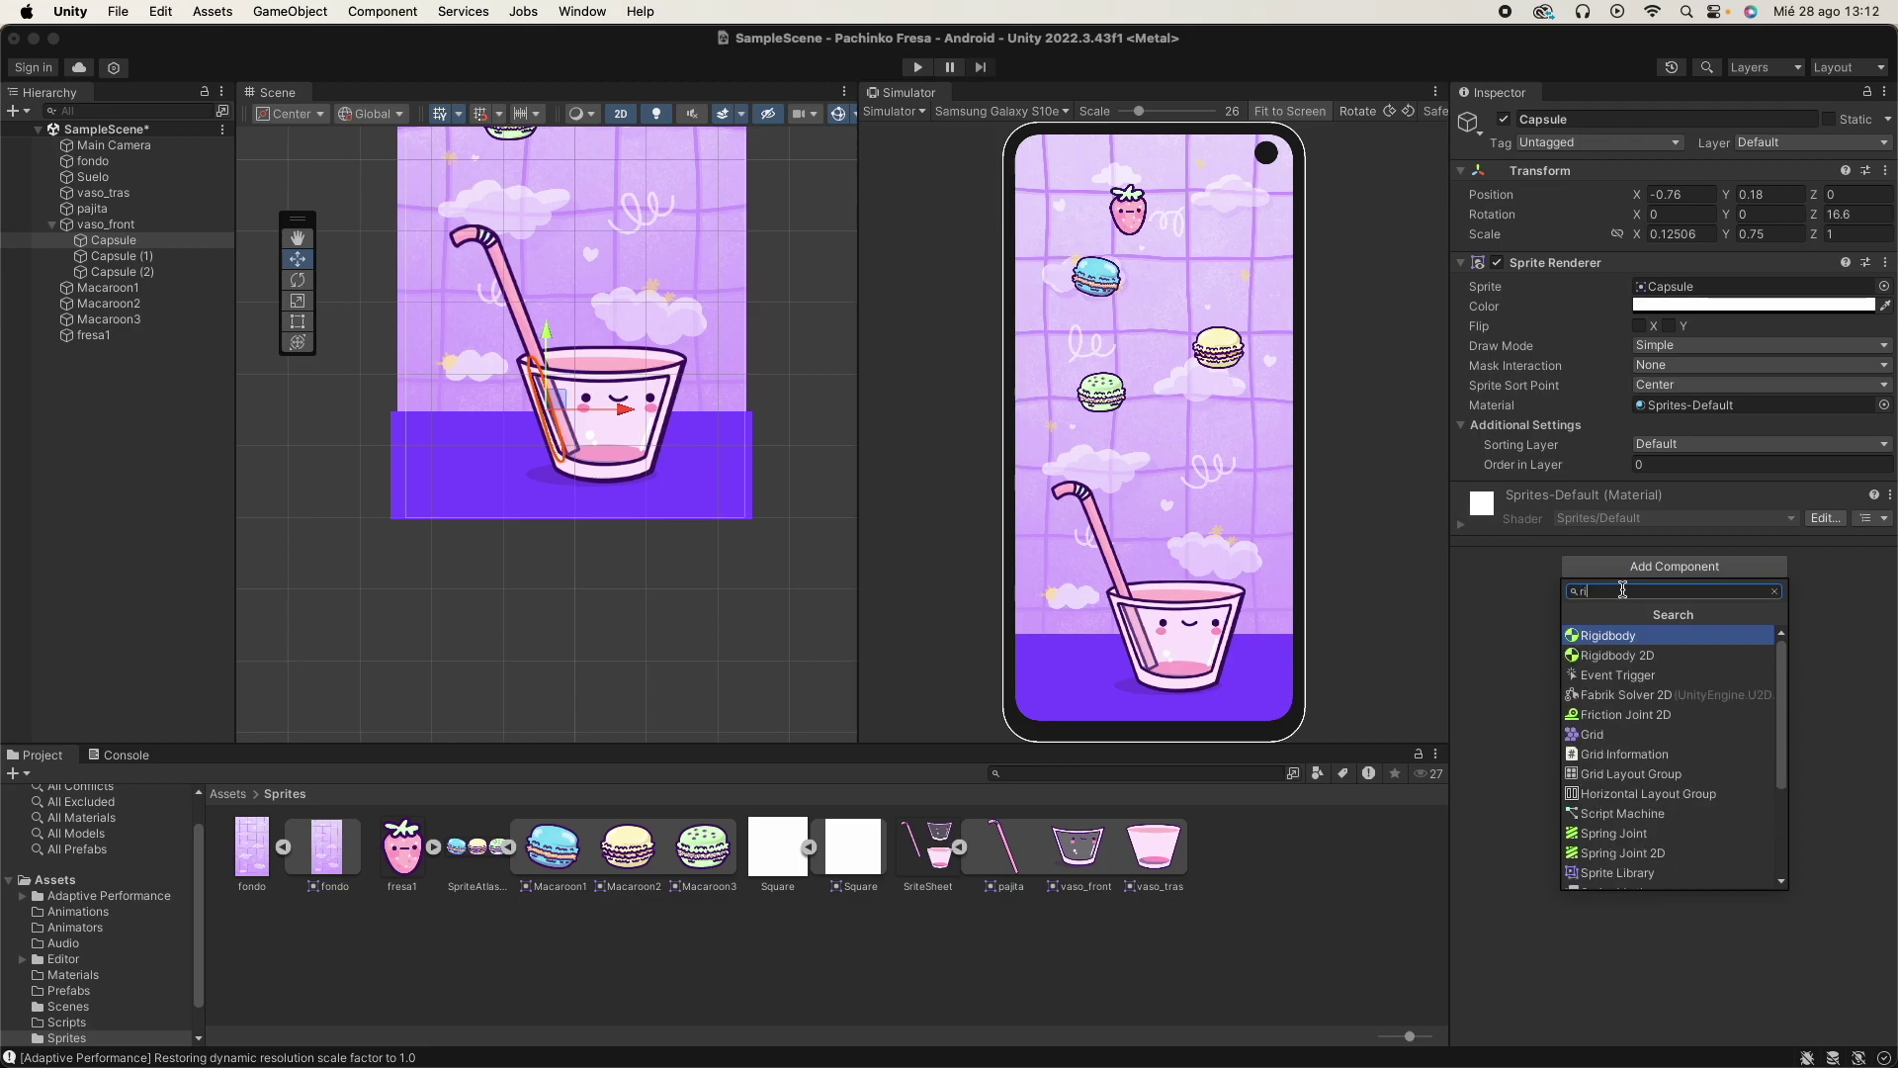
{"action": "left_click", "coordinate": [1617, 656]}
{"action": "left_click", "coordinate": [1668, 755]}
Add a Rigidbody 2D to Capsule (1) with X and Y position and Z rotation frozen.
{"action": "left_click", "coordinate": [121, 257]}
{"action": "left_click", "coordinate": [1674, 583]}
{"action": "left_click", "coordinate": [1622, 653]}
{"action": "left_click", "coordinate": [1639, 755]}
{"action": "left_click", "coordinate": [114, 272]}
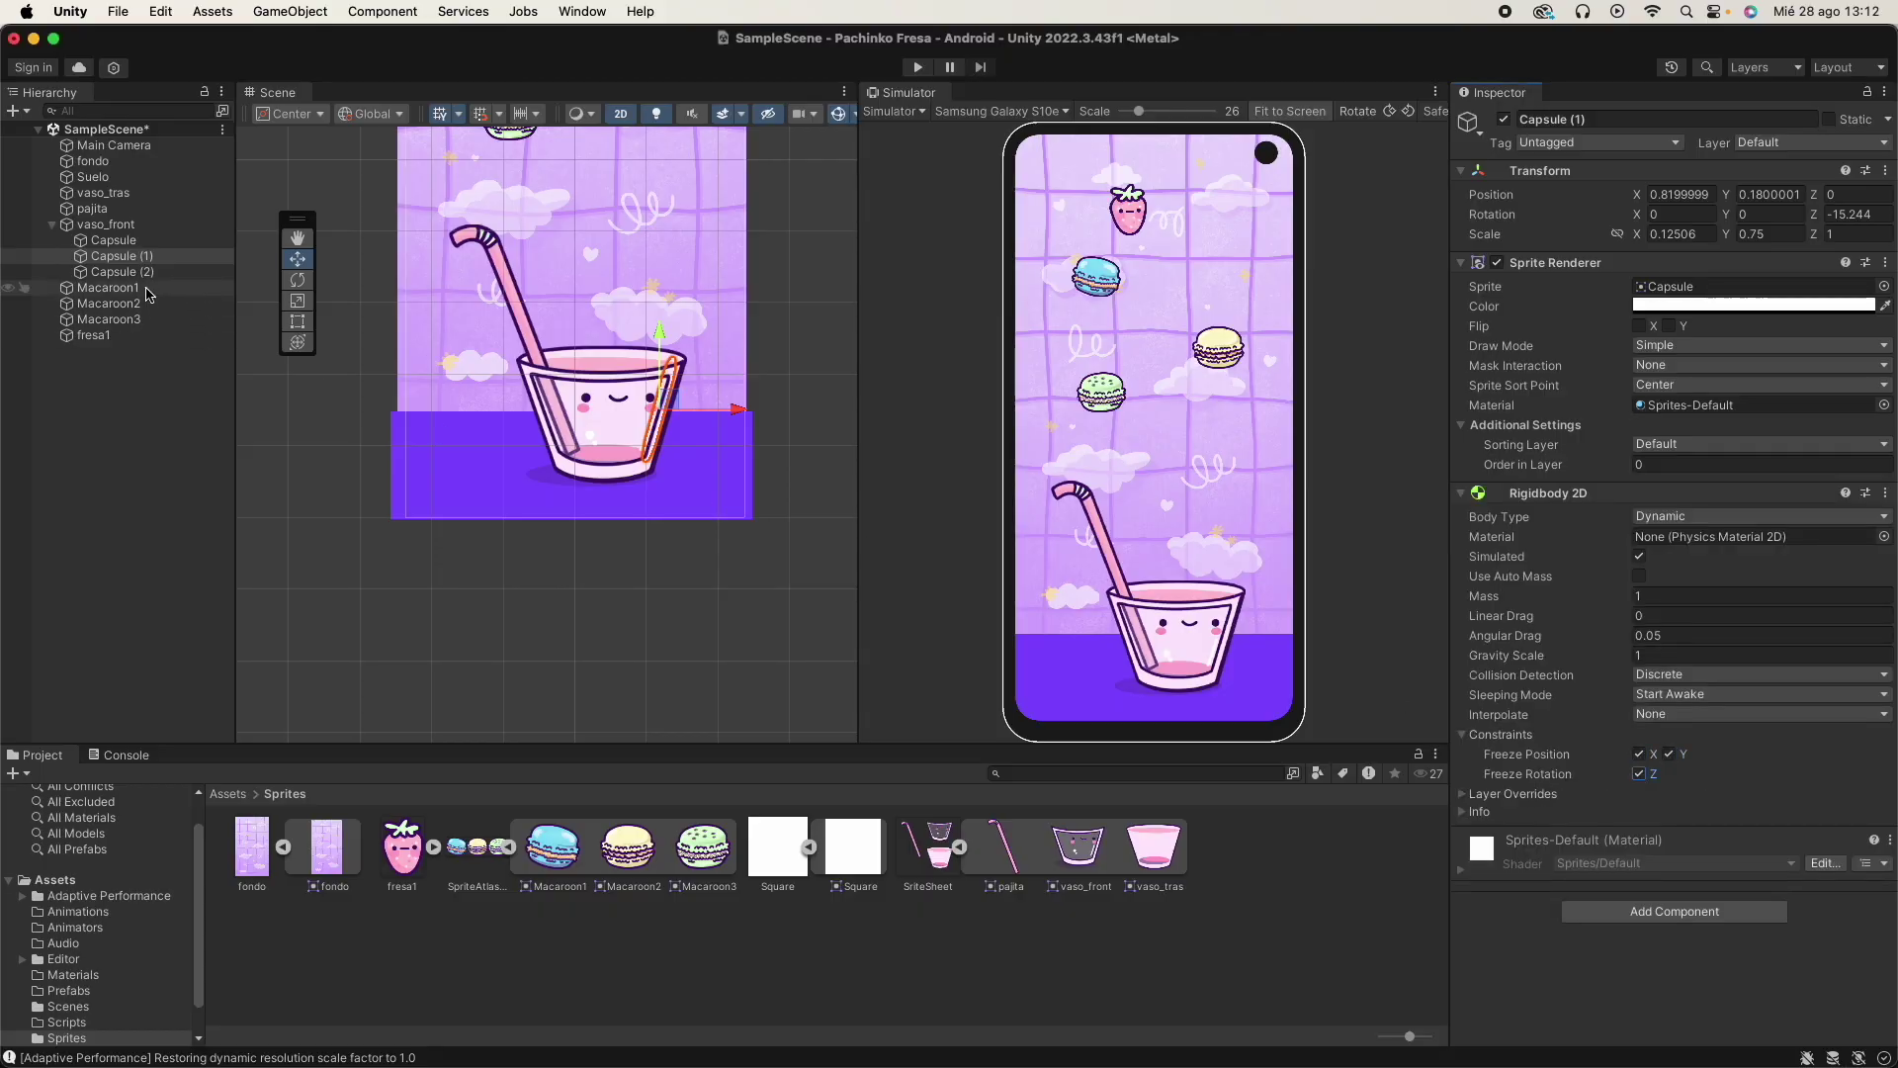
{"action": "left_click", "coordinate": [1674, 577]}
{"action": "left_click", "coordinate": [1621, 635]}
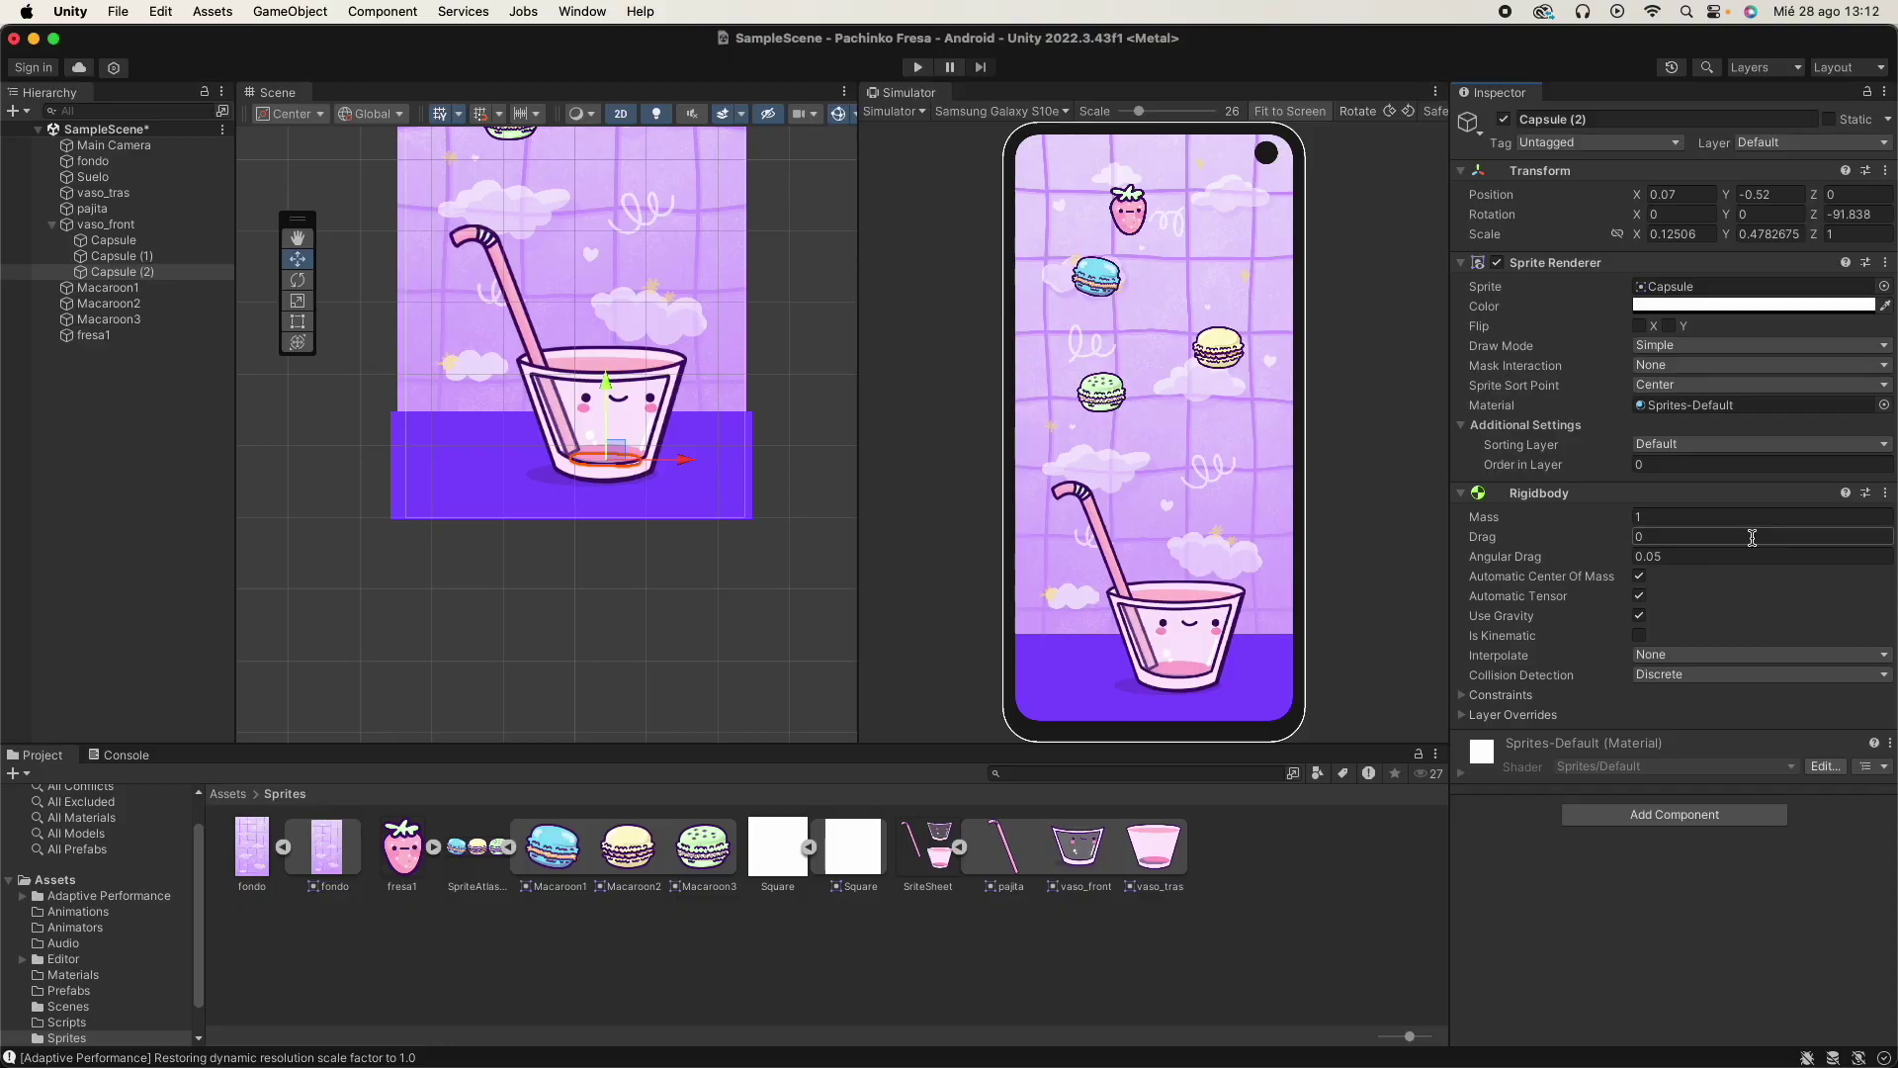
{"action": "left_click", "coordinate": [1885, 494]}
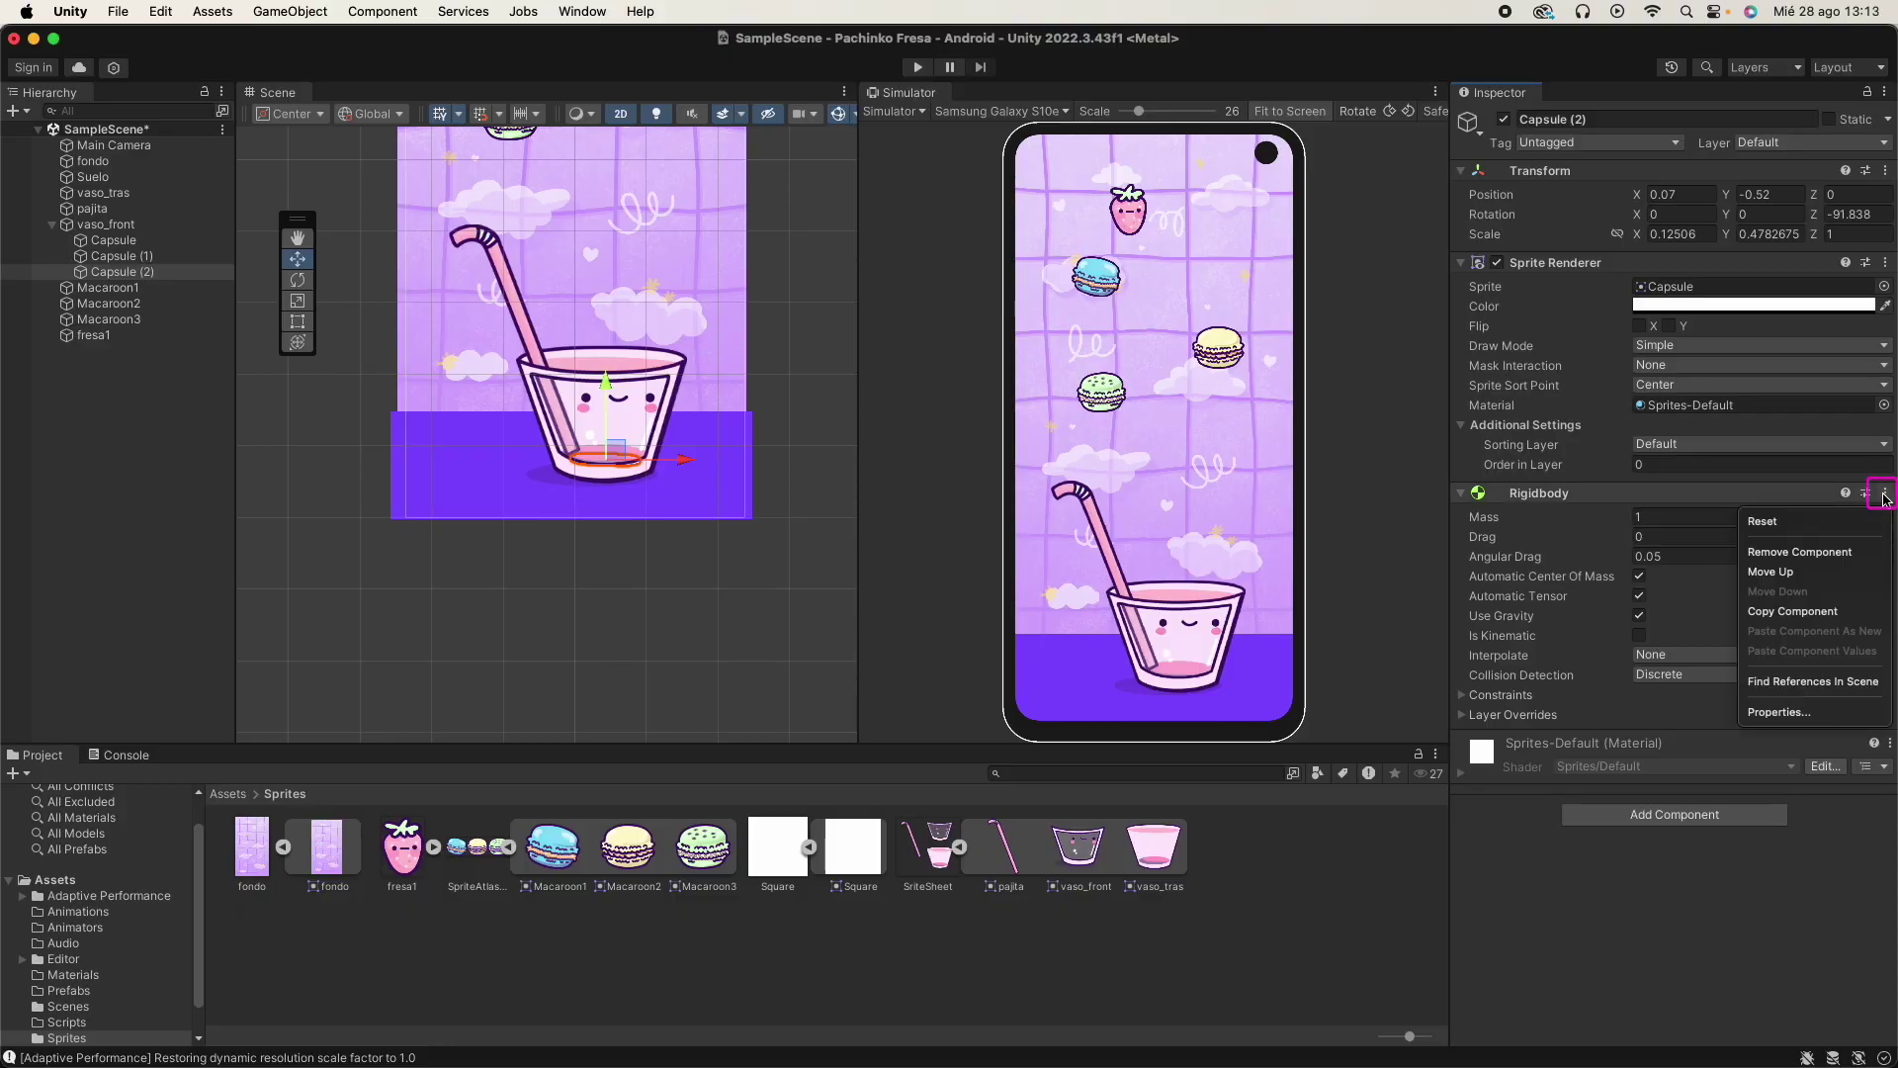
{"action": "left_click", "coordinate": [1811, 551]}
Add a Rigidbody 2D component to Capsule (2), the base of the glass.
{"action": "left_click", "coordinate": [1688, 565]}
{"action": "type", "text": "ri"}
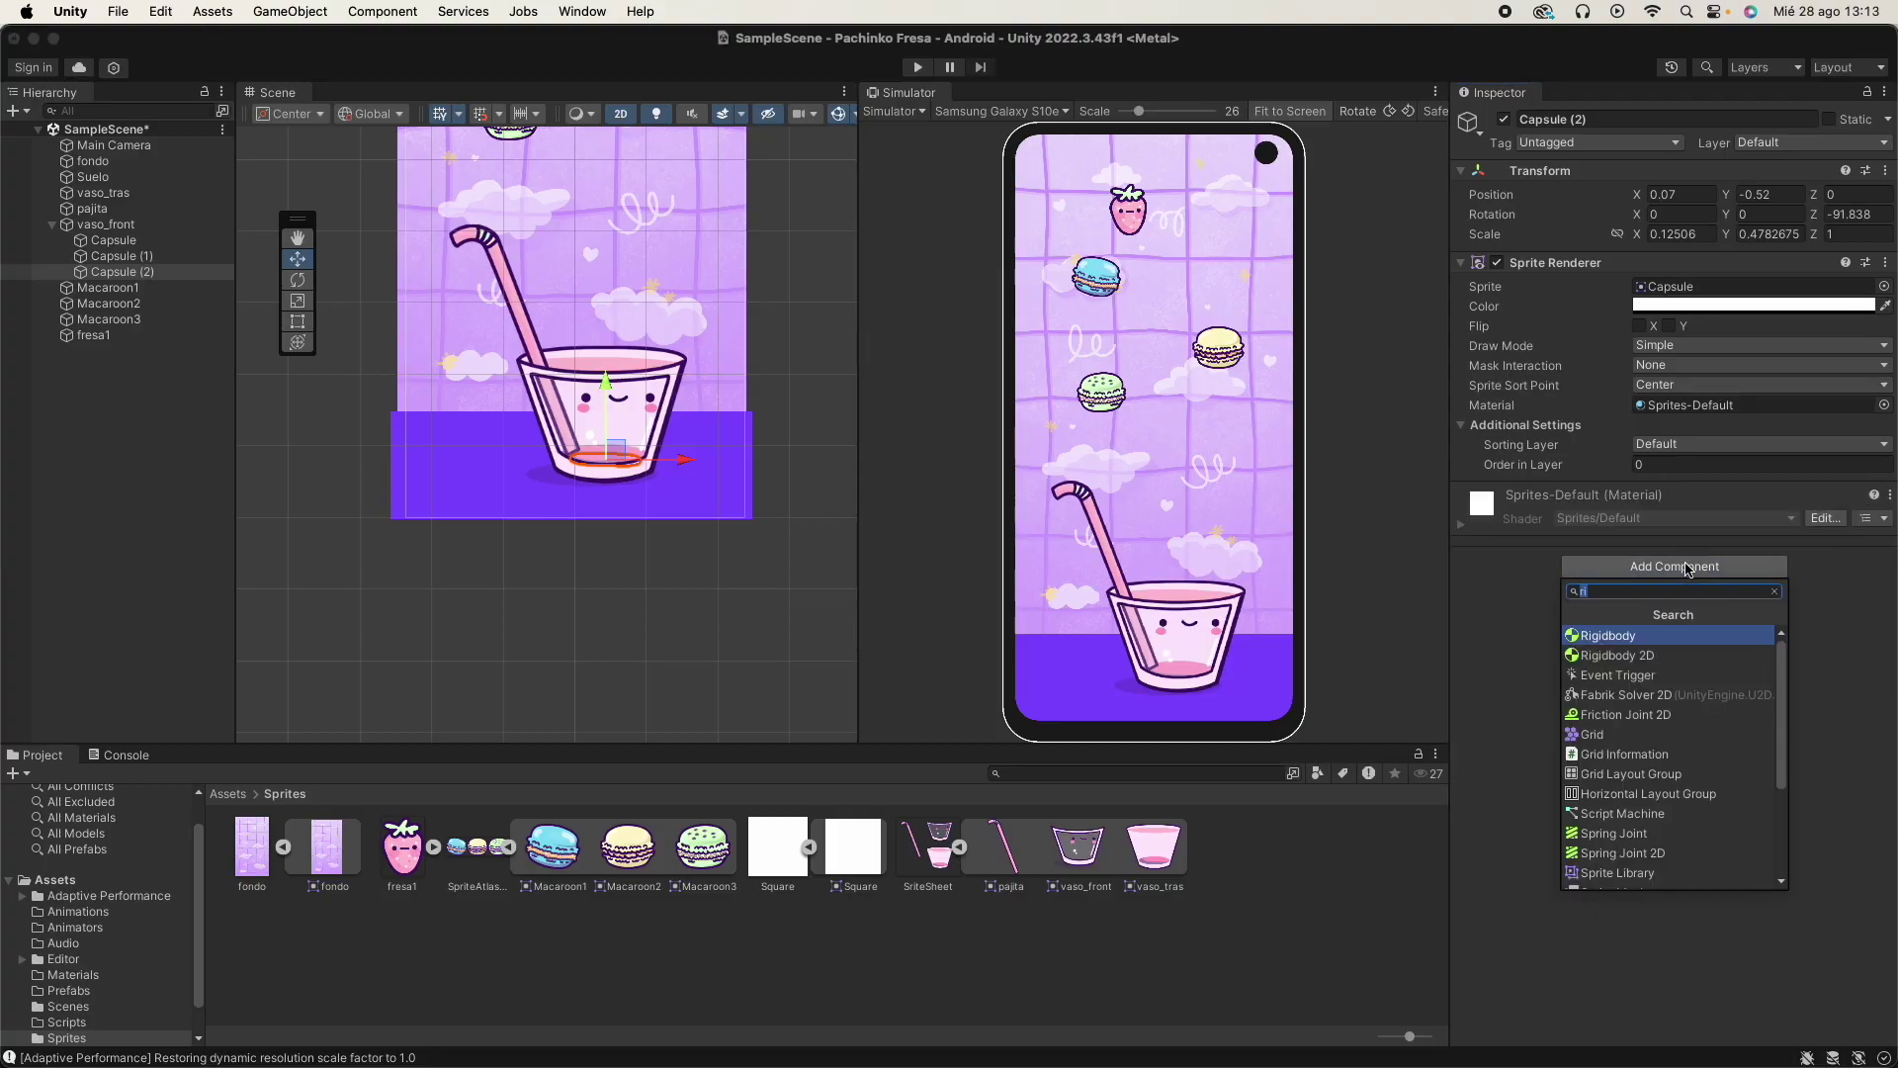
{"action": "left_click", "coordinate": [1663, 655]}
Add a Capsule Collider 2D component to Capsule, Capsule (1) and Capsule (2).
{"action": "left_click", "coordinate": [114, 239]}
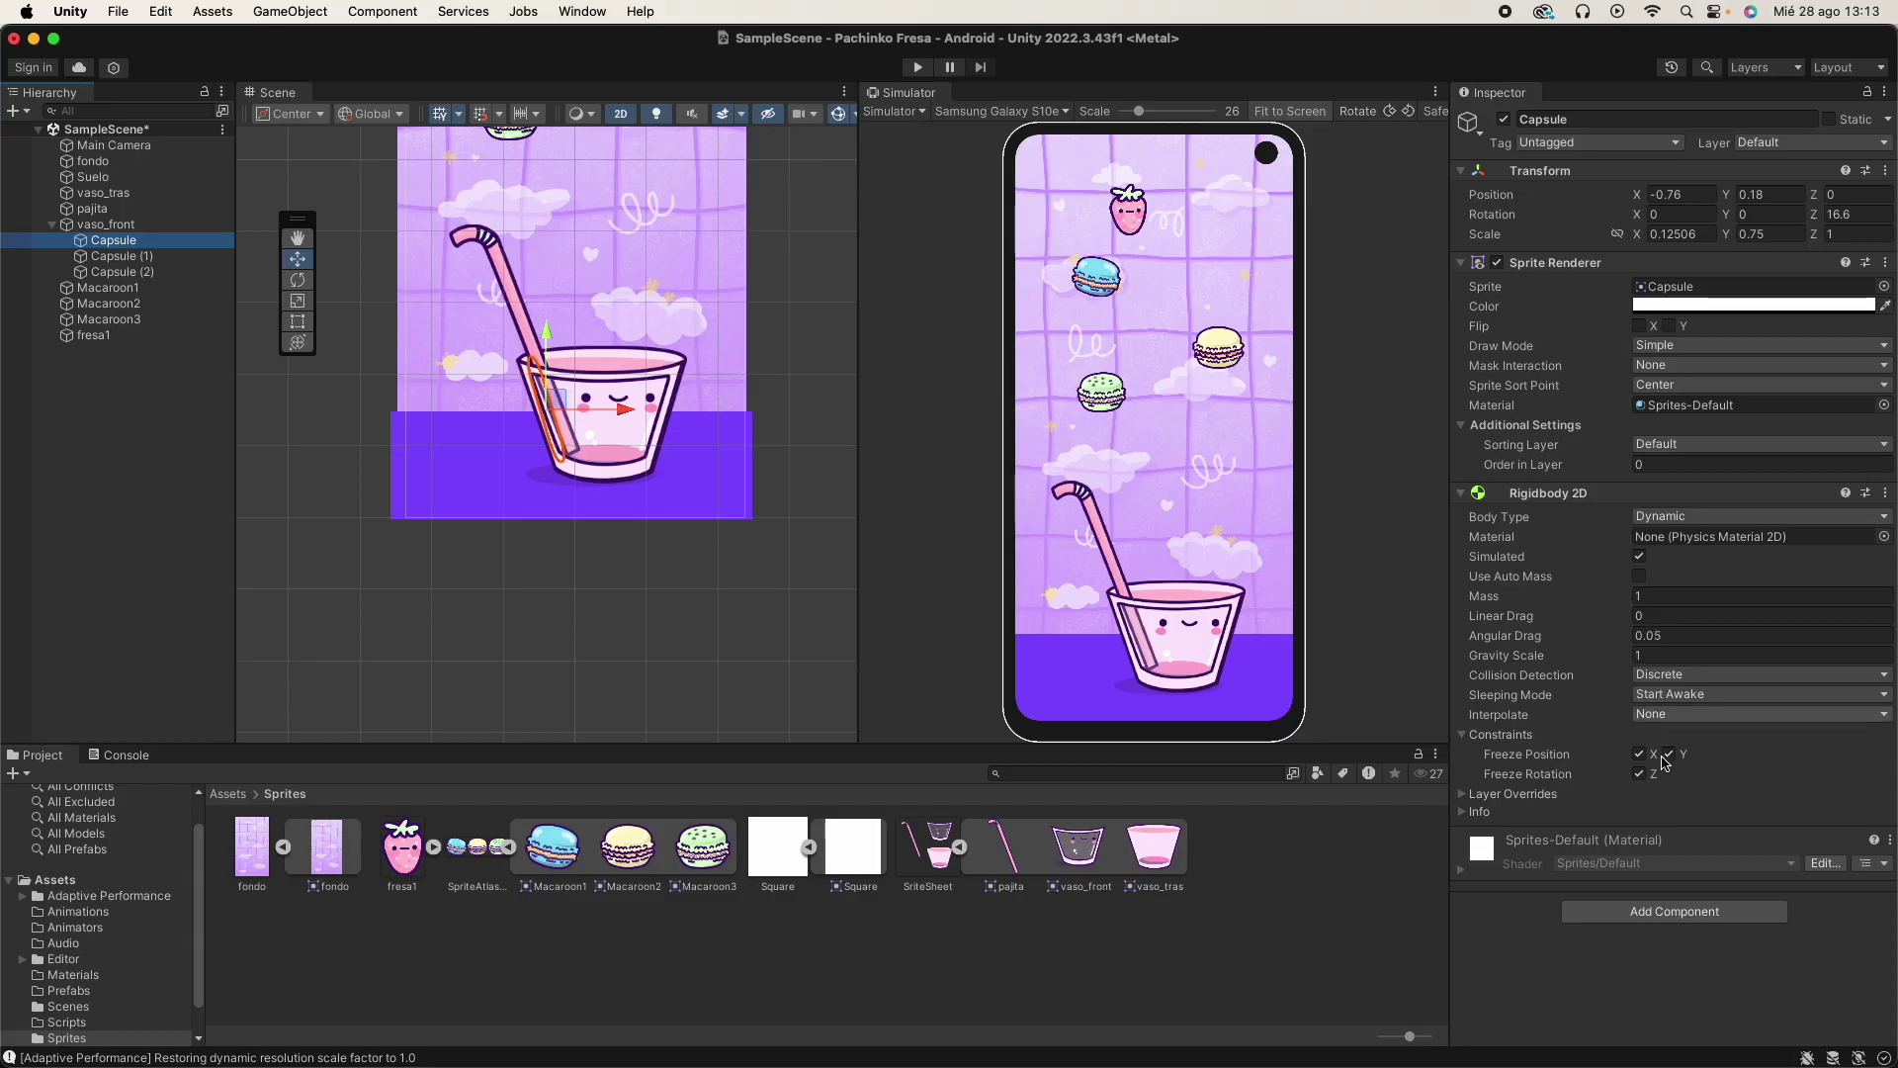
{"action": "left_click", "coordinate": [1666, 914]}
{"action": "type", "text": "coll"}
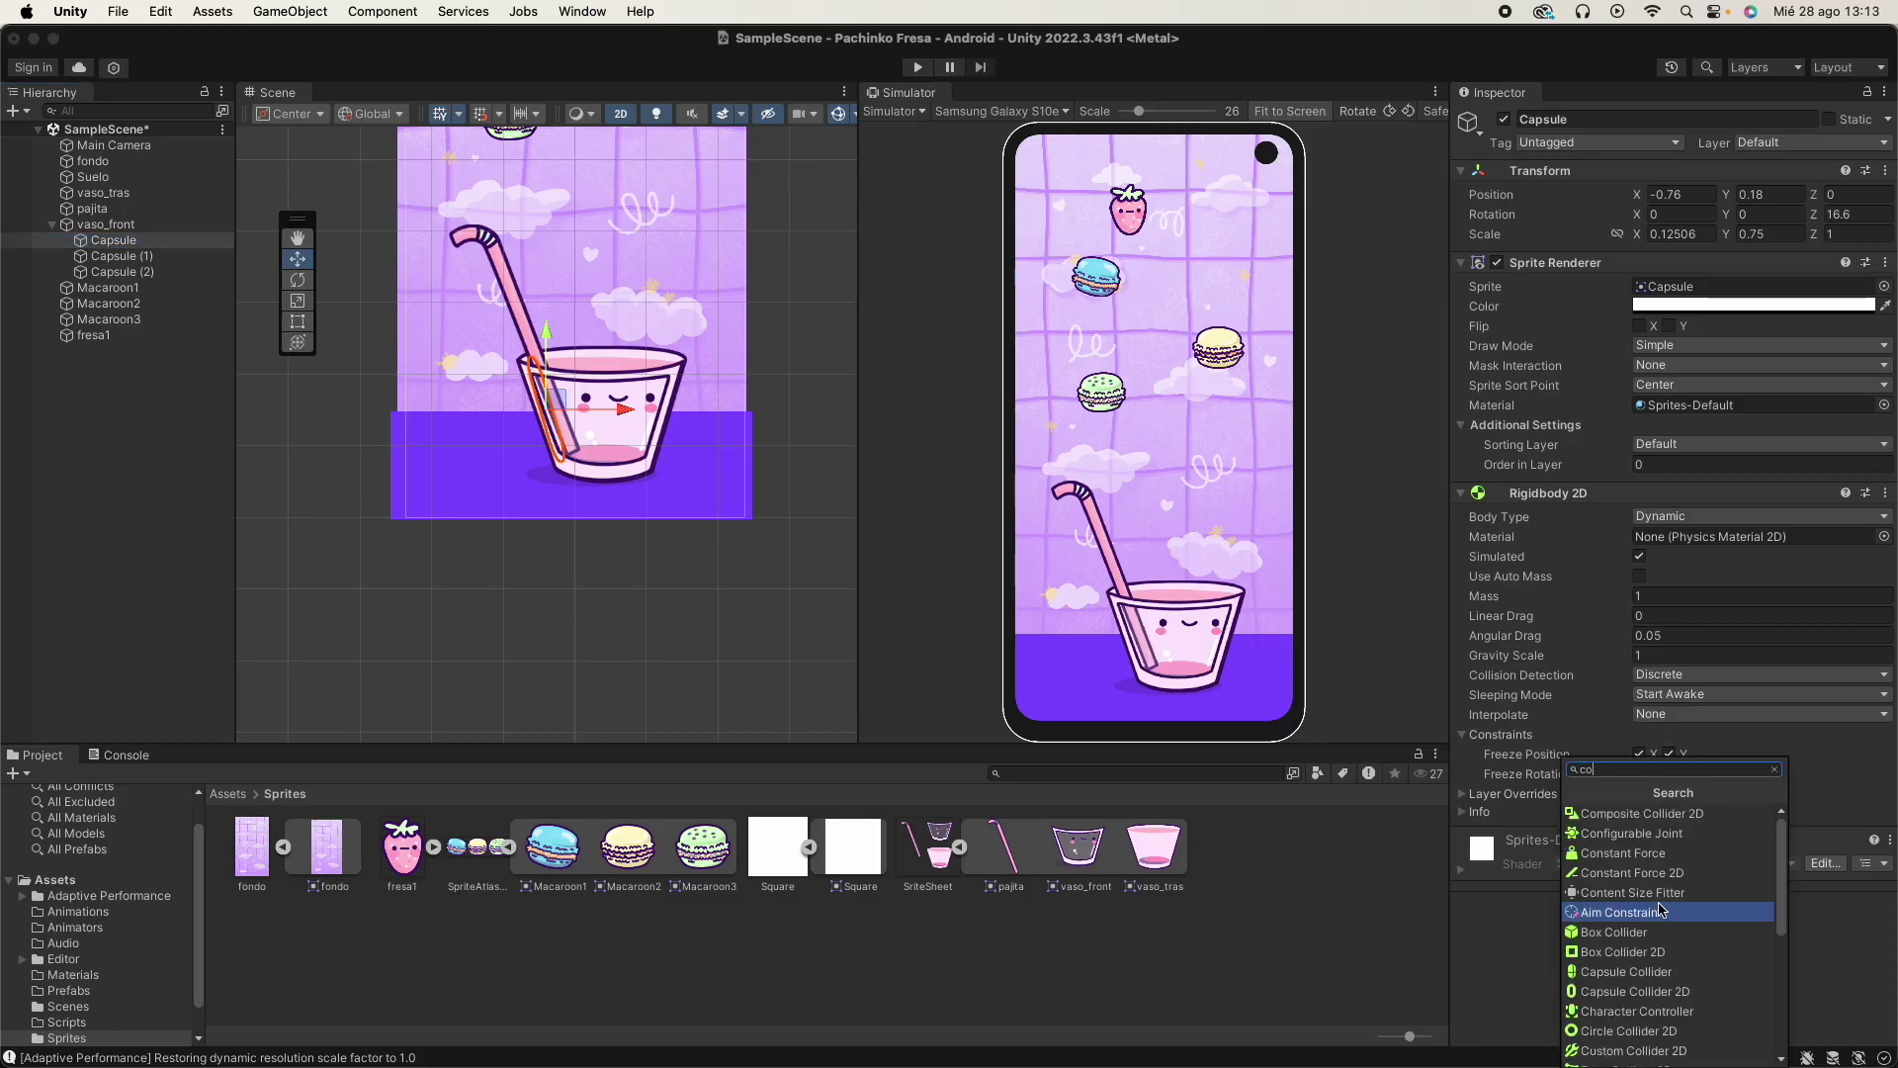
{"action": "left_click", "coordinate": [1636, 875]}
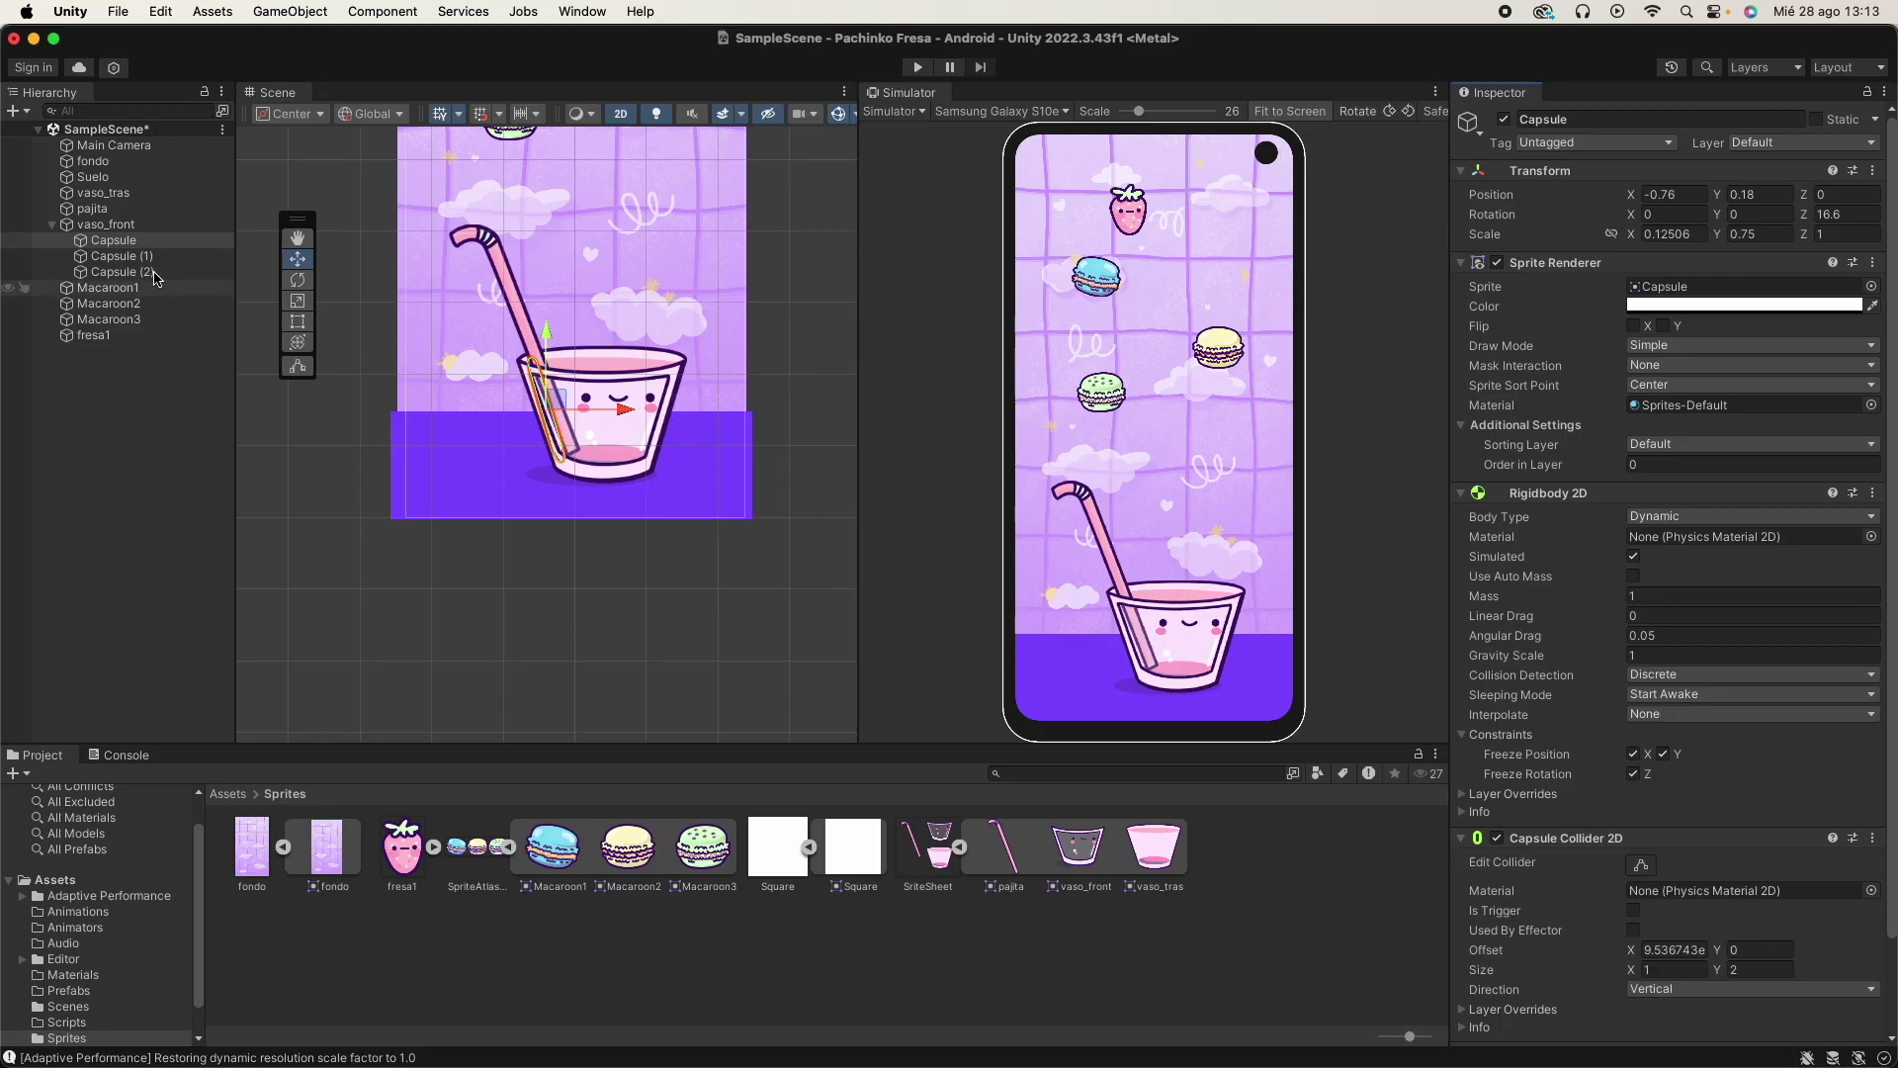
{"action": "left_click", "coordinate": [95, 257]}
{"action": "key", "text": "super+shift+a"}
{"action": "key", "text": "Return"}
{"action": "left_click", "coordinate": [104, 273]}
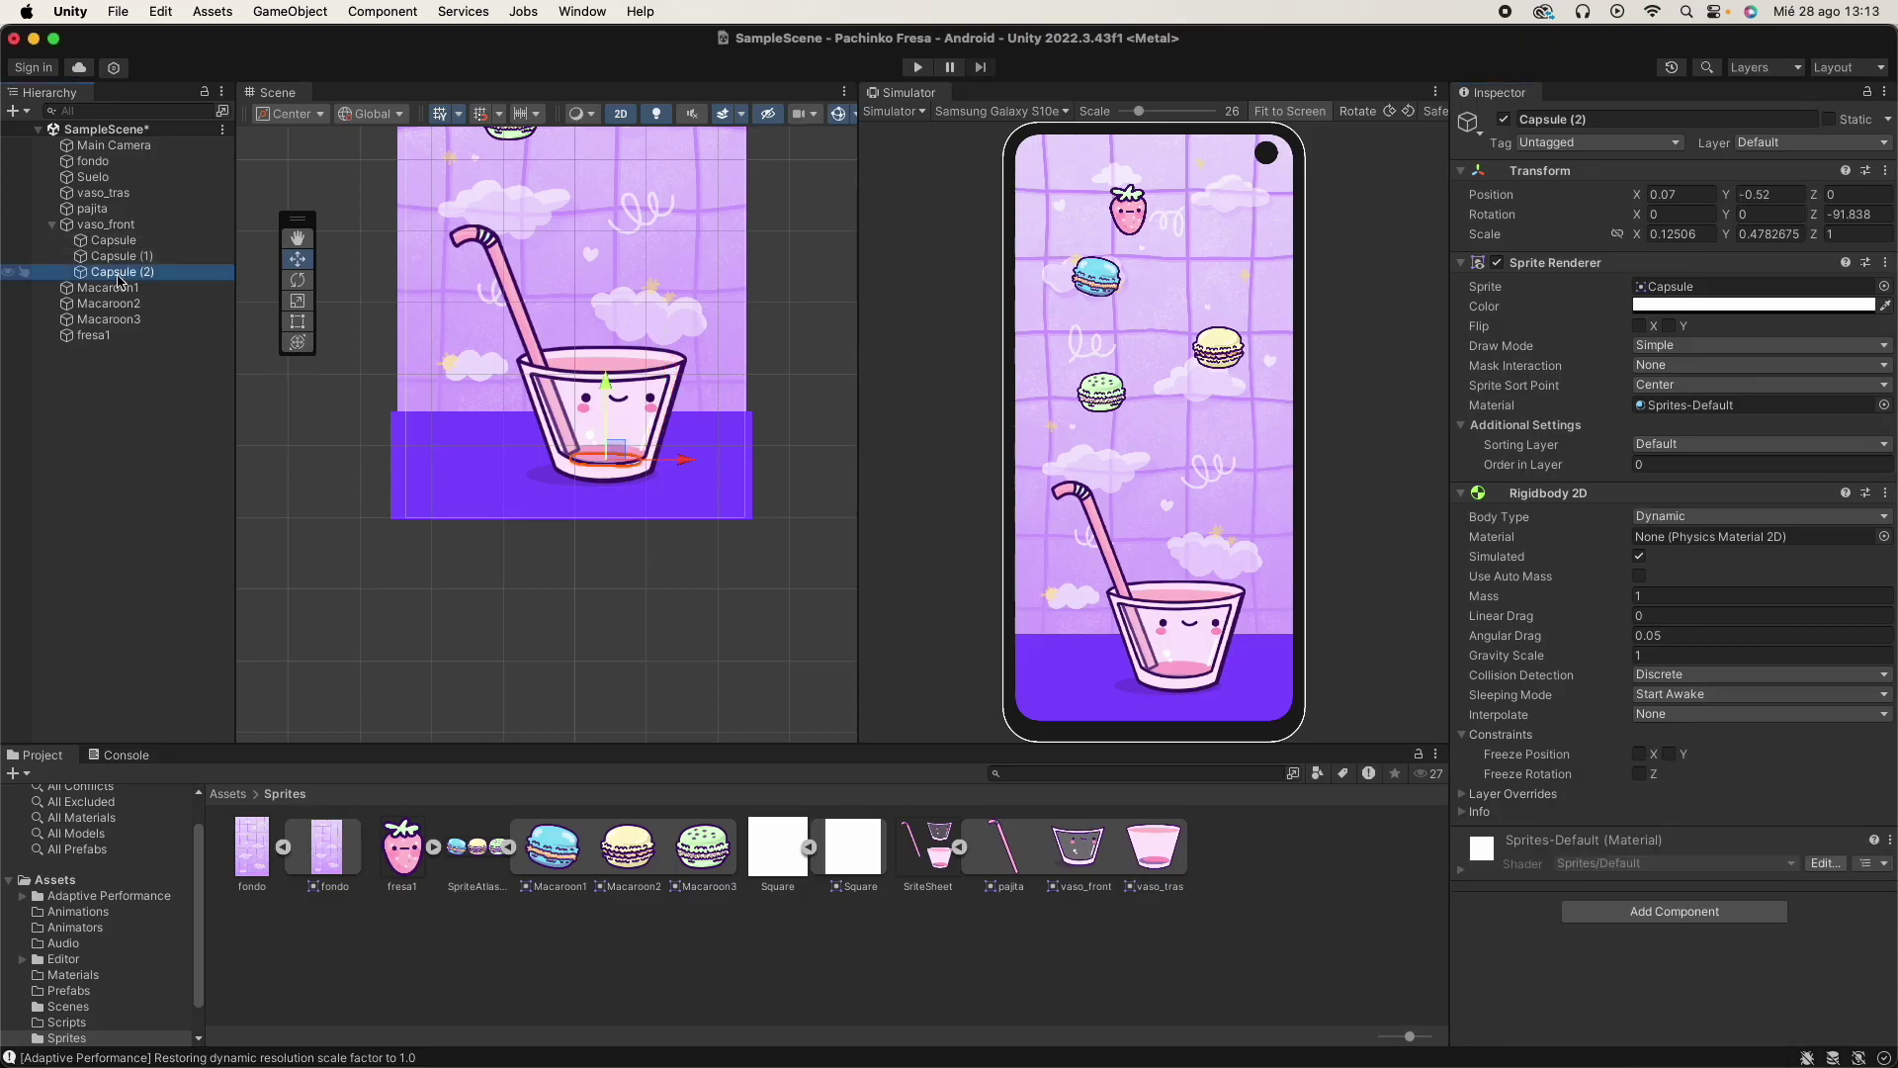
{"action": "left_click", "coordinate": [1590, 904]}
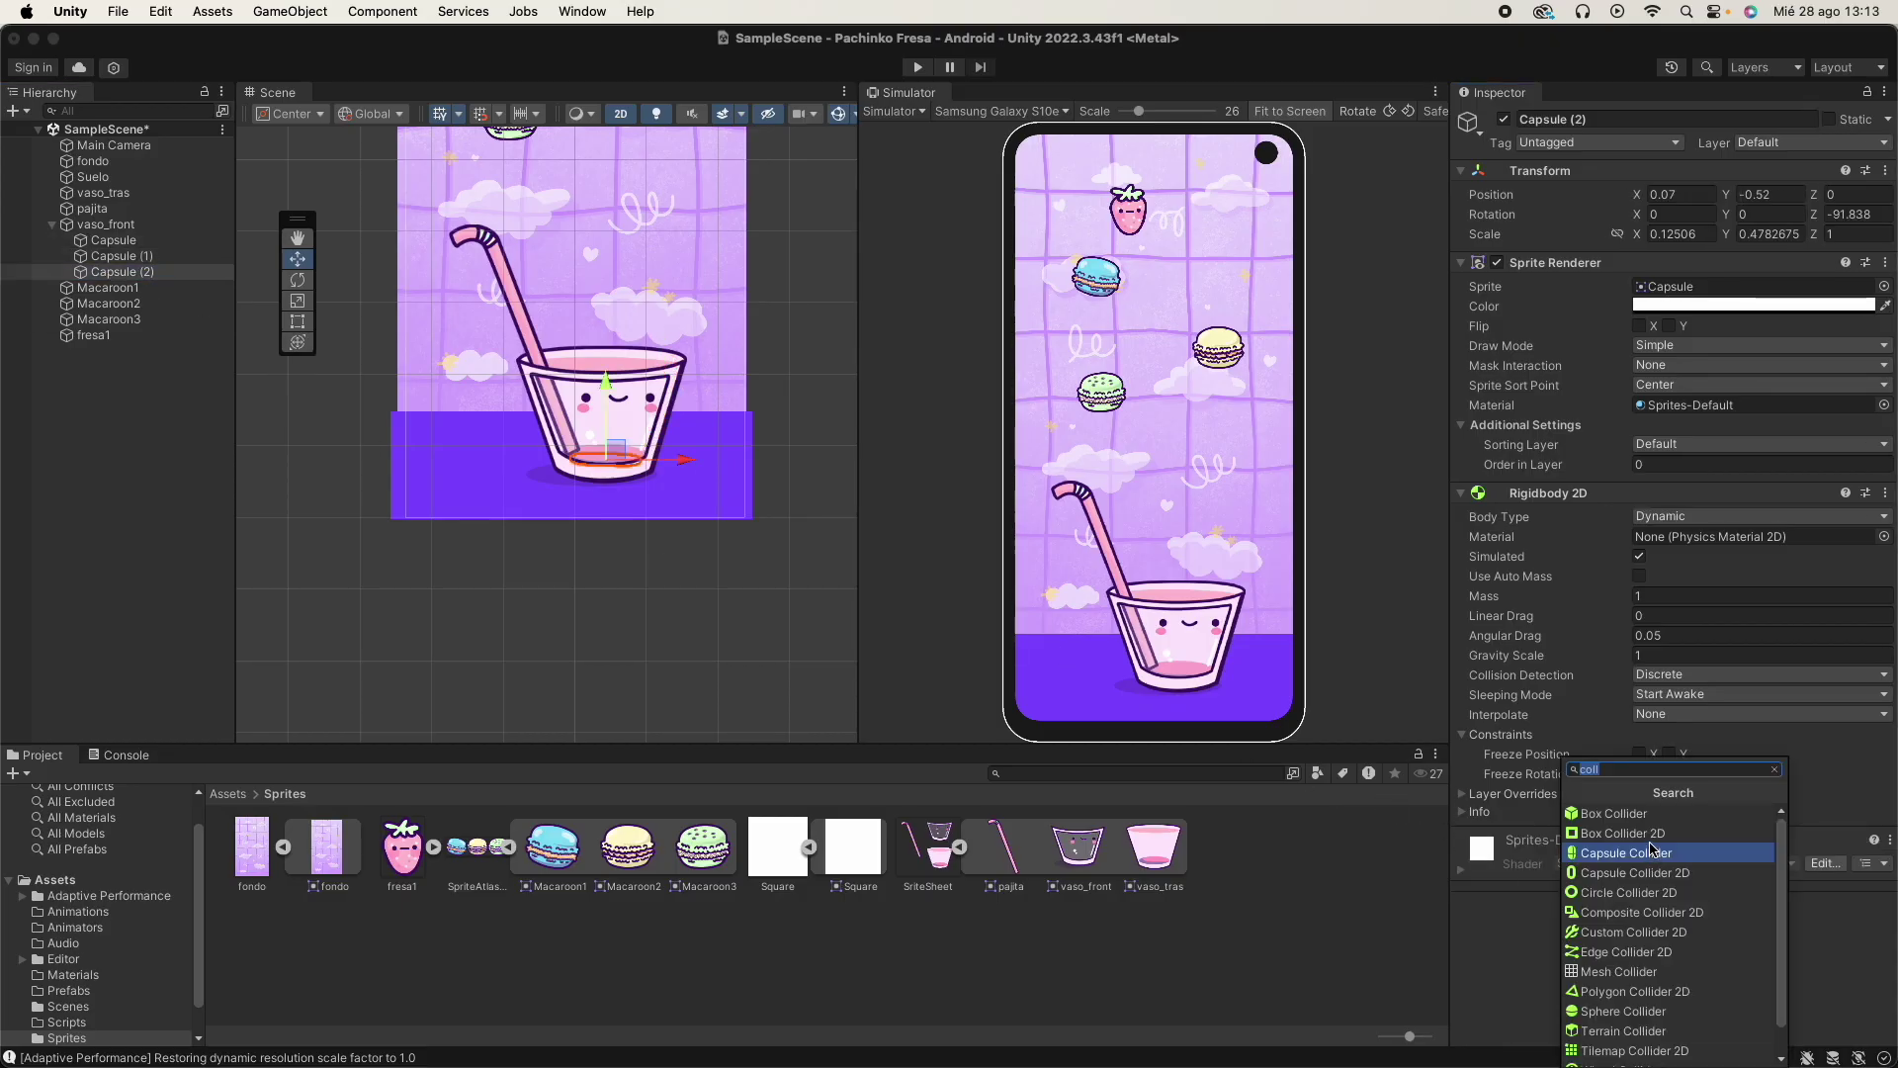
{"action": "left_click", "coordinate": [1651, 874]}
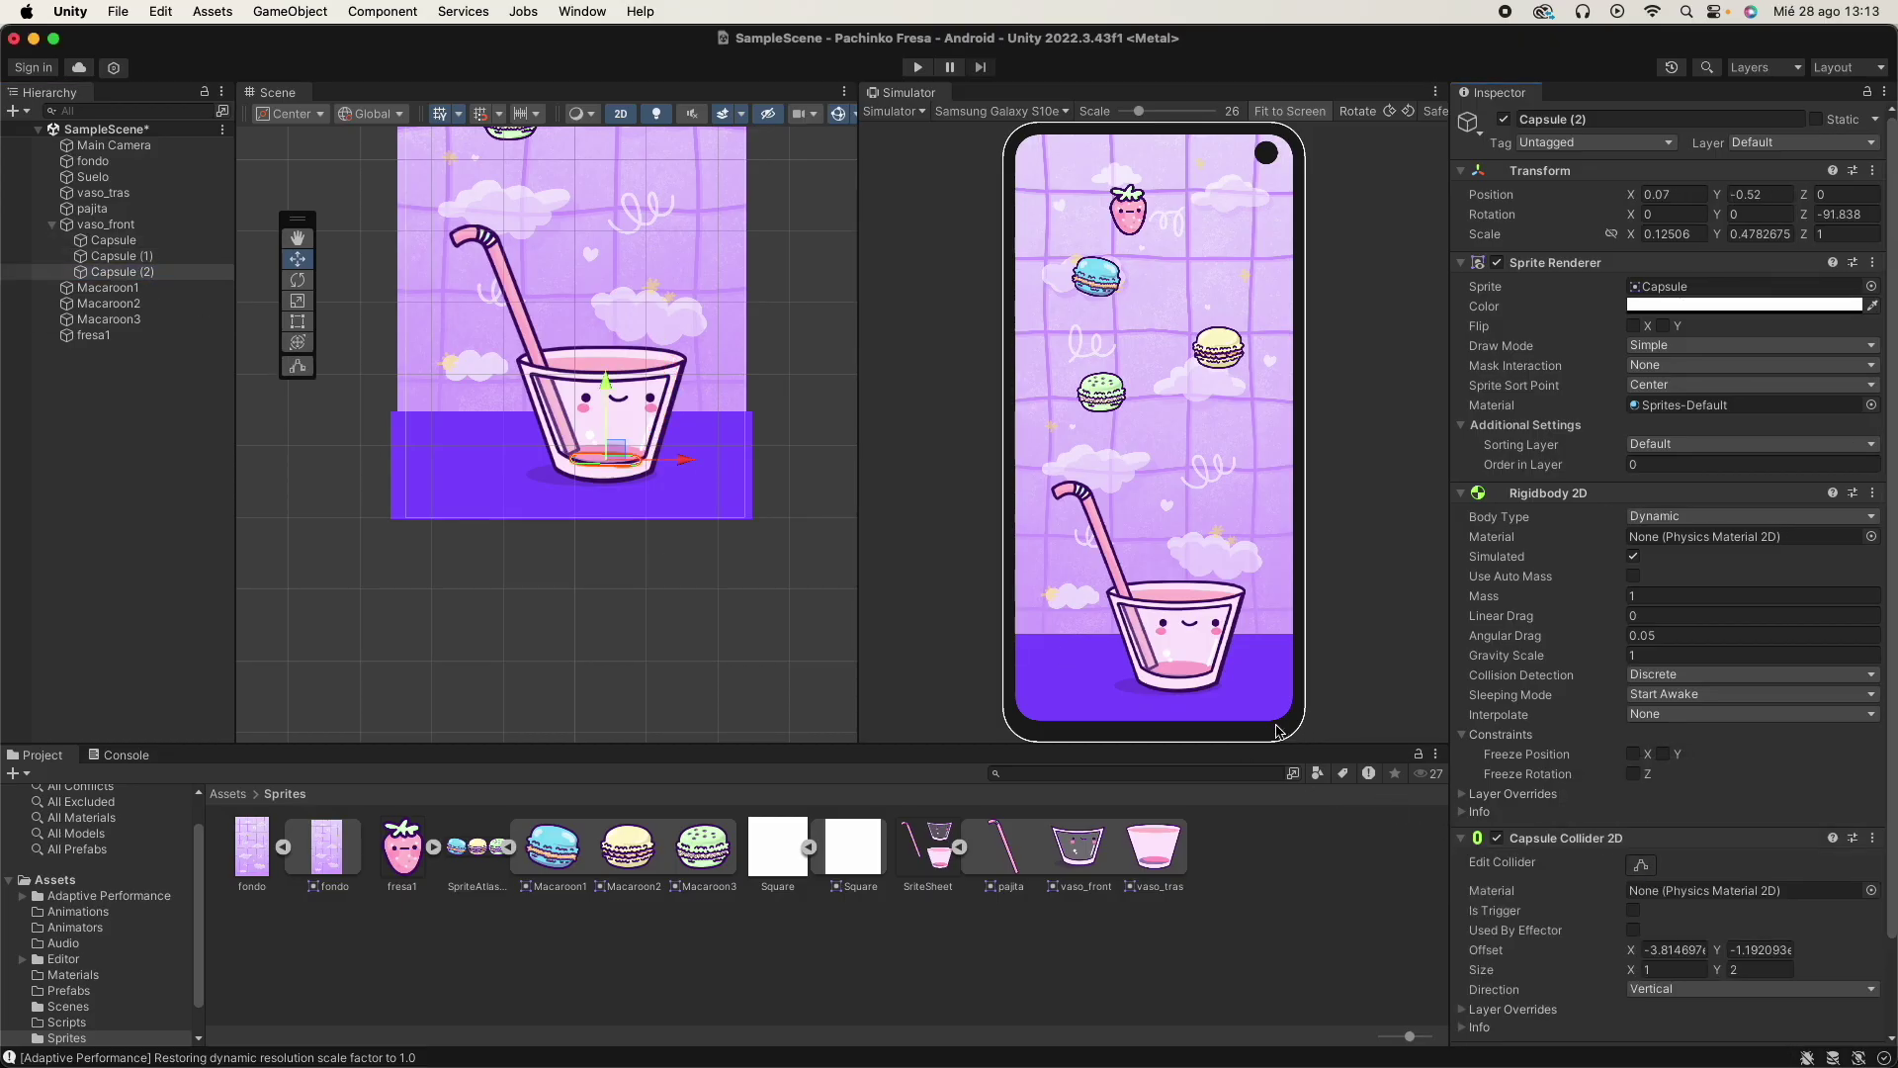
Play-test the scene to check how the strawberry interacts with the glass, and stop the test.
{"action": "left_click", "coordinate": [546, 405]}
{"action": "key", "text": "super+p"}
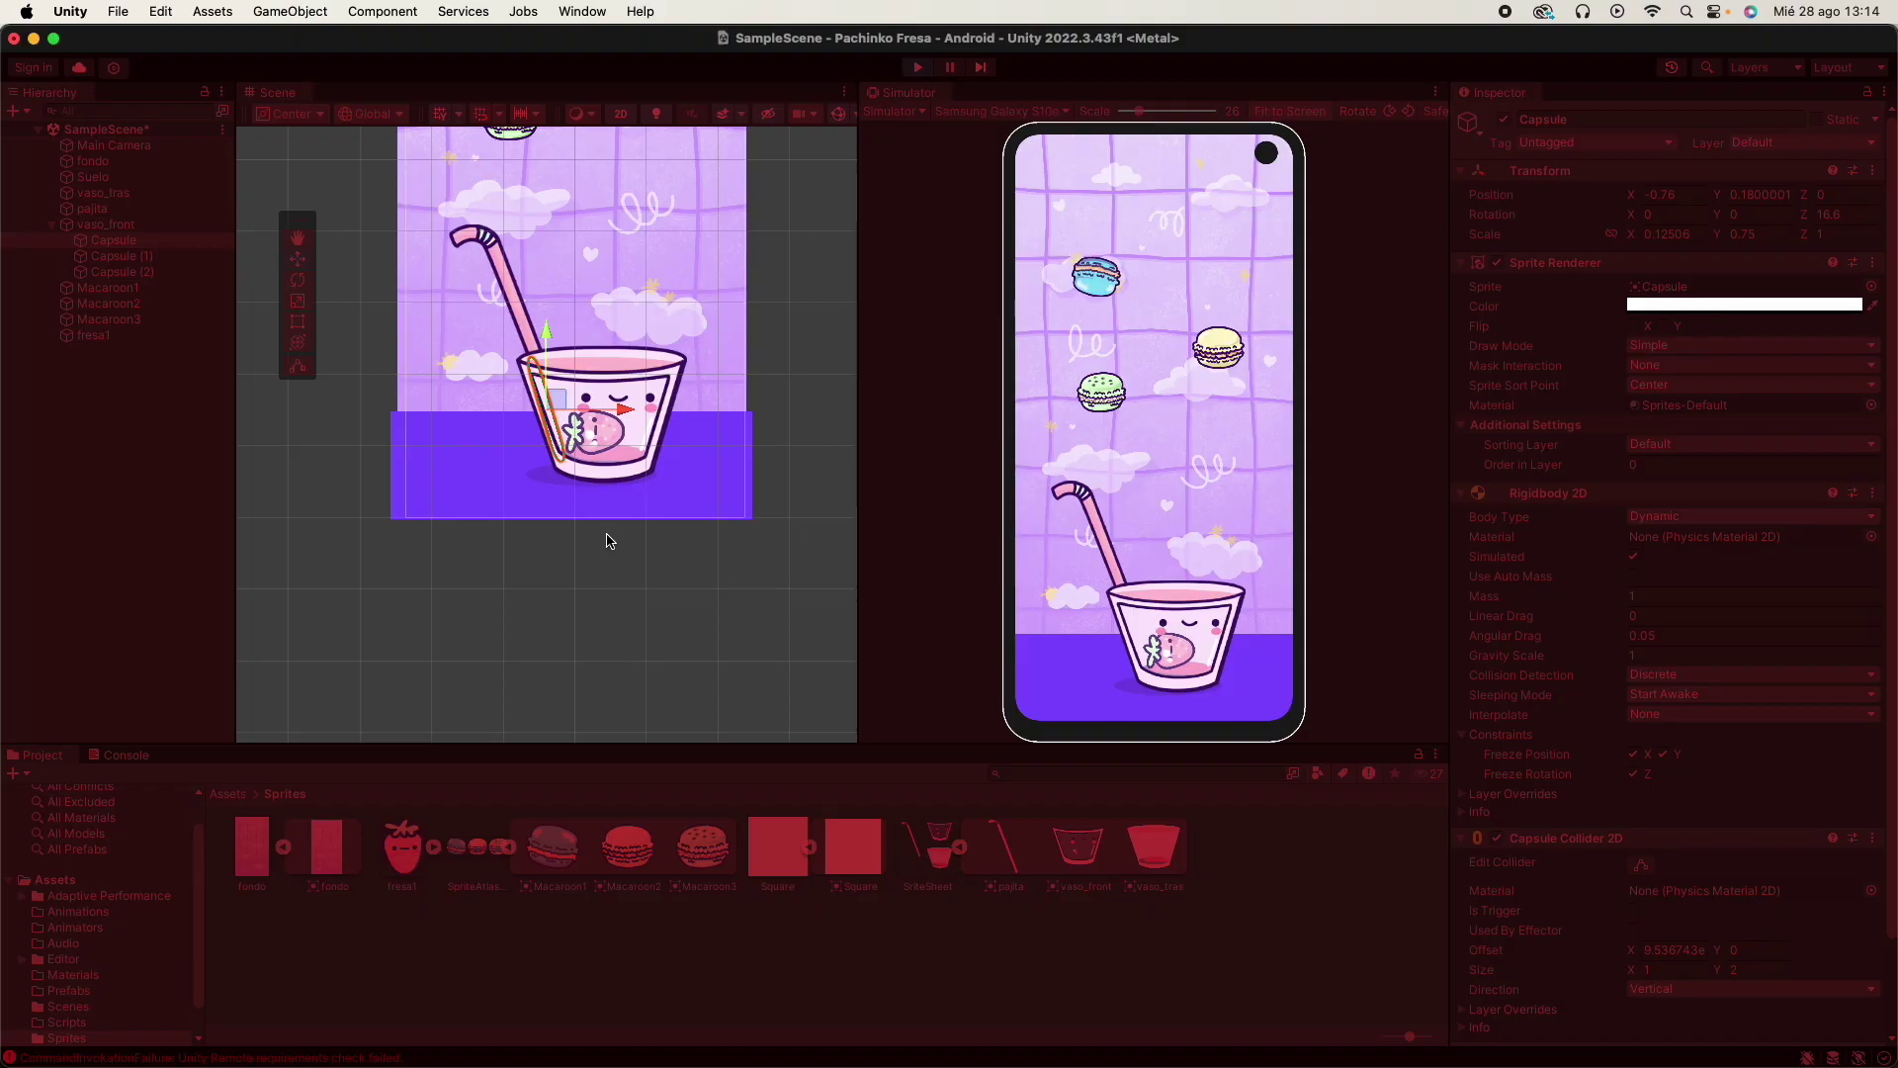
{"action": "left_click", "coordinate": [917, 67]}
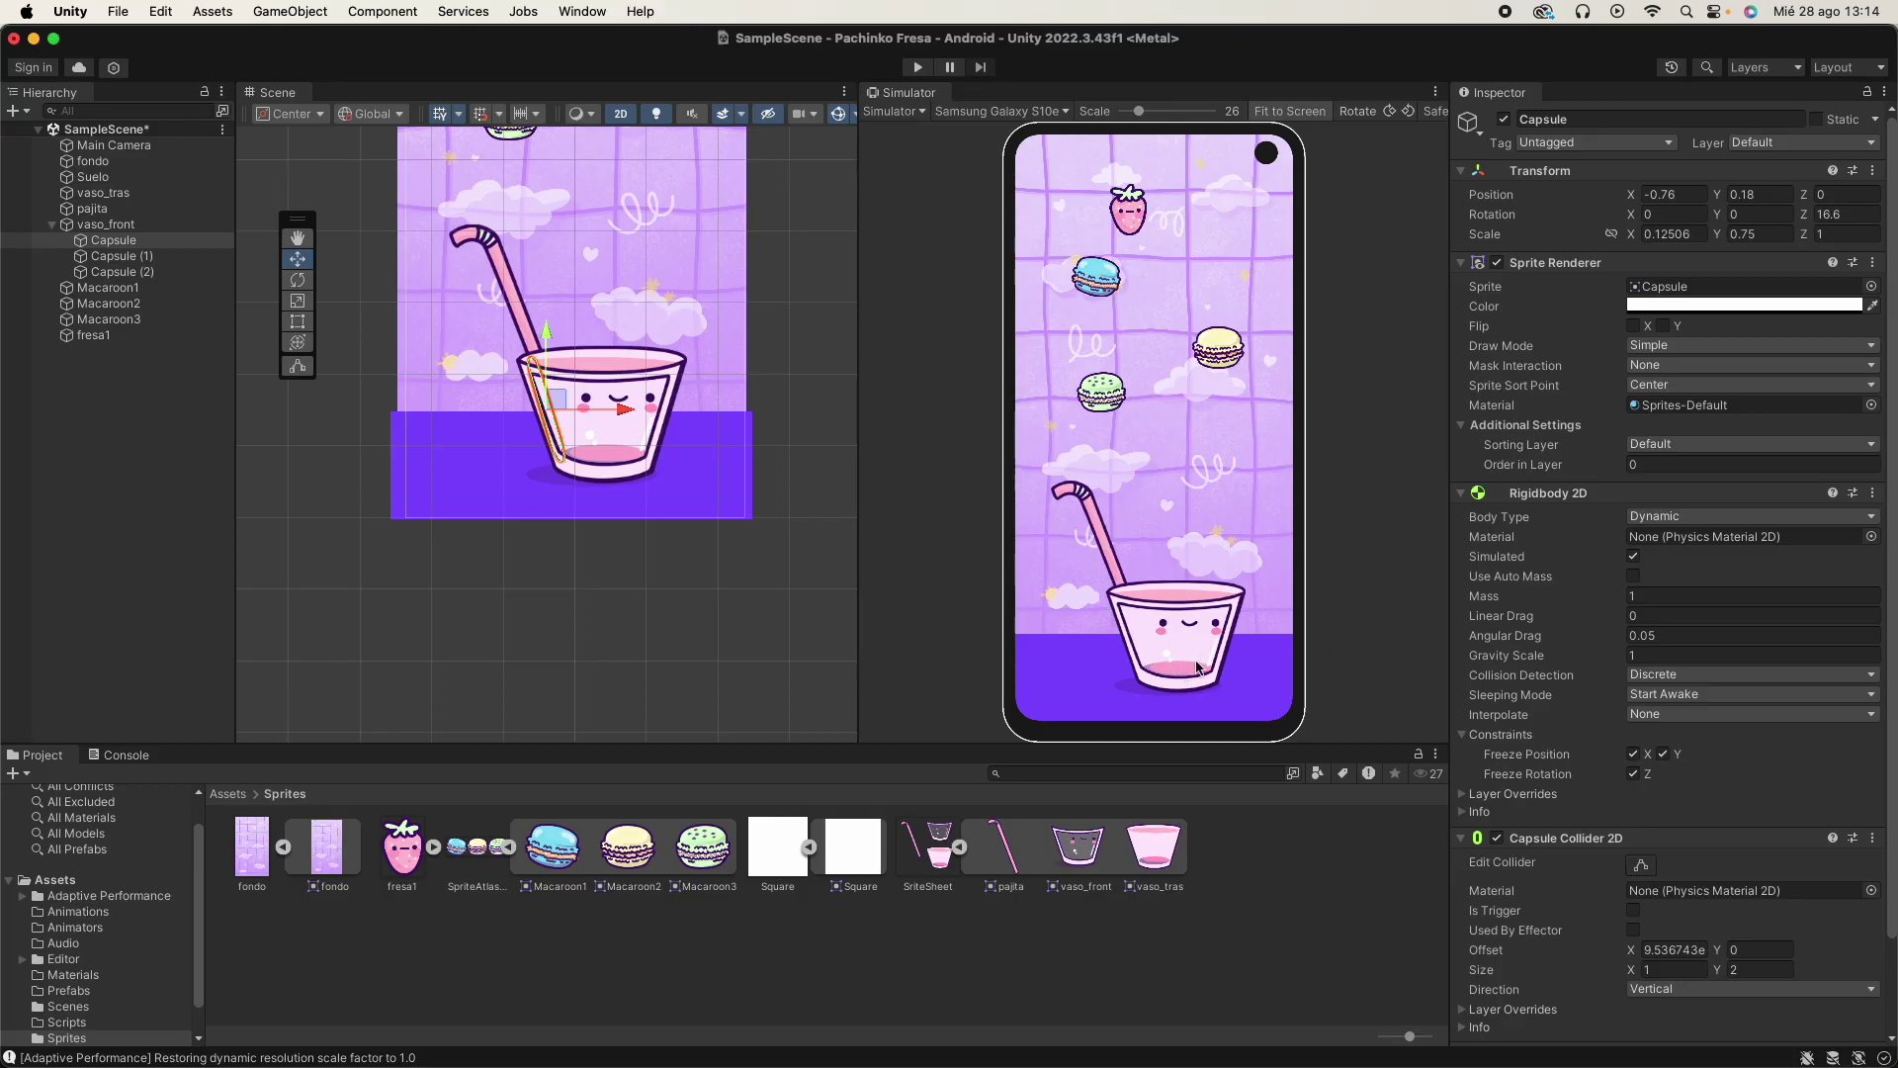
Add a Rigidbody 2D to the floor Suelo and freeze its X and Y position and Z rotation.
{"action": "left_click", "coordinate": [716, 491]}
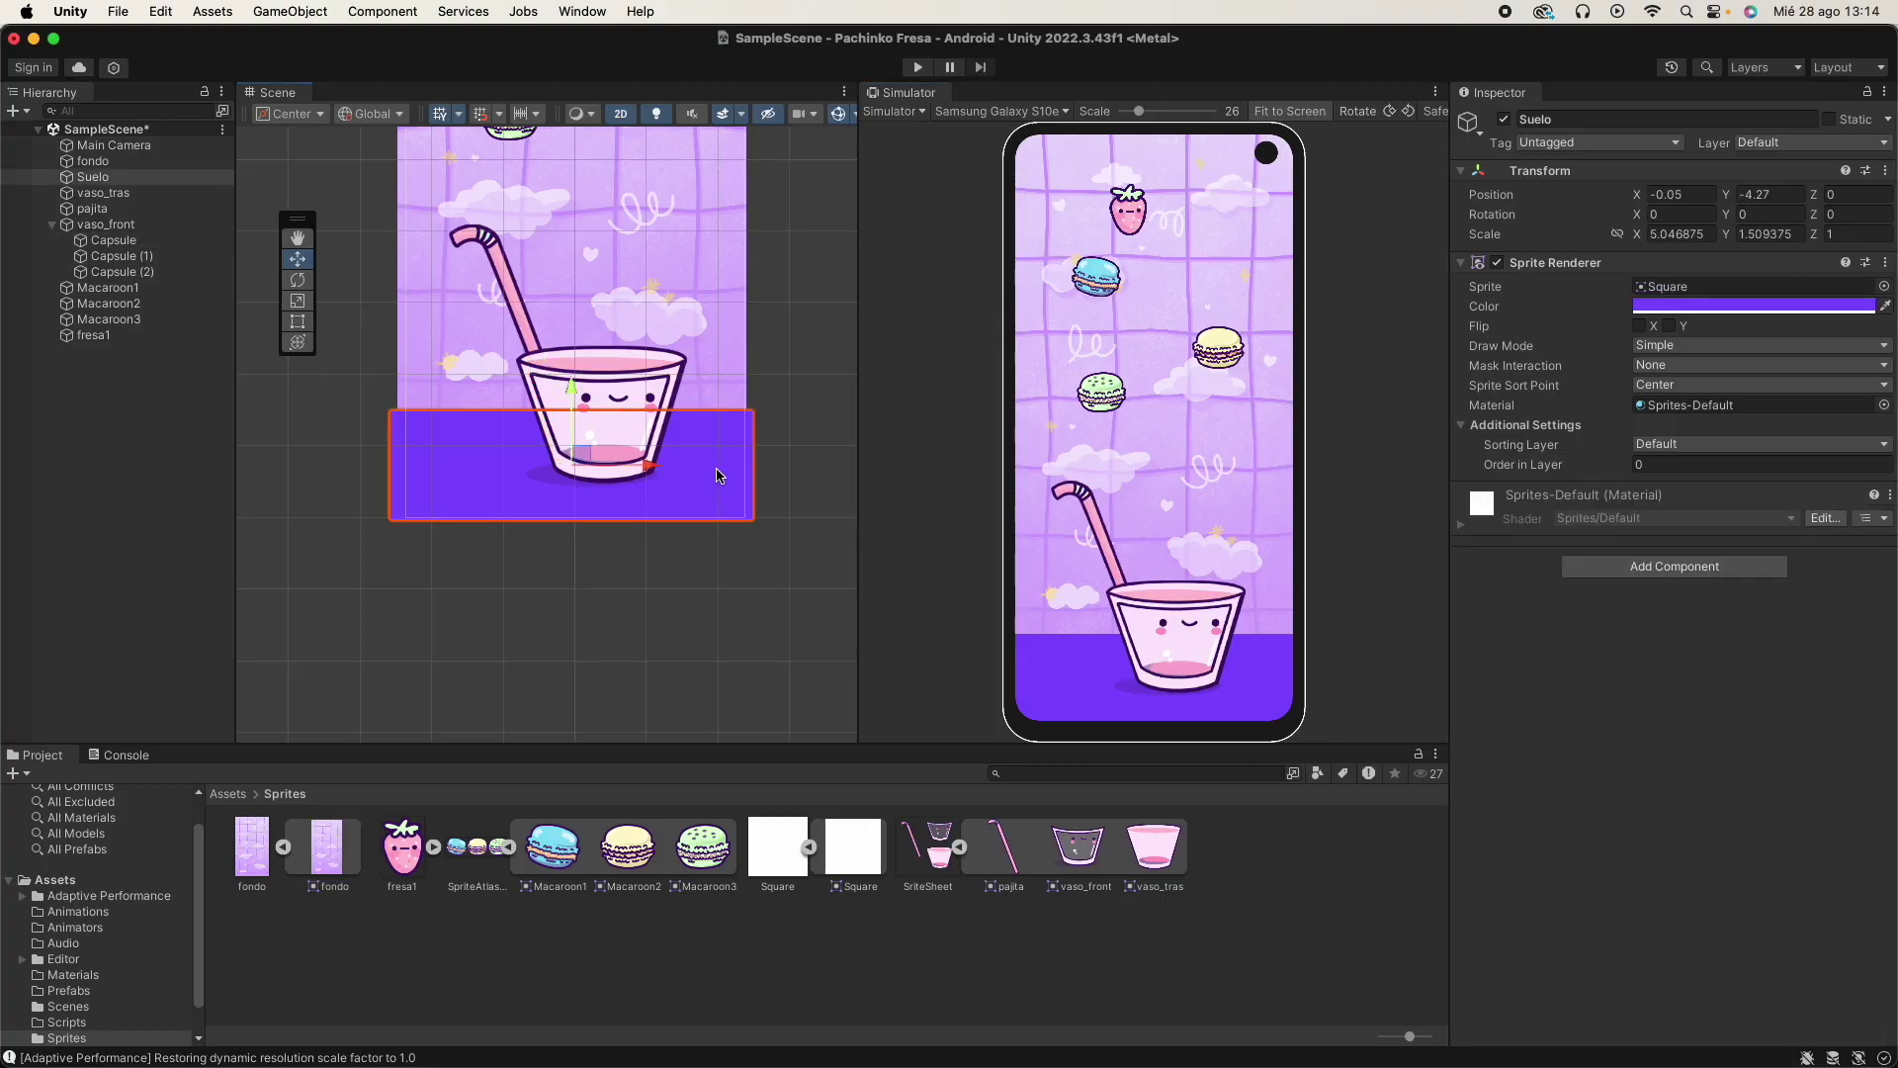
{"action": "left_click", "coordinate": [1622, 568]}
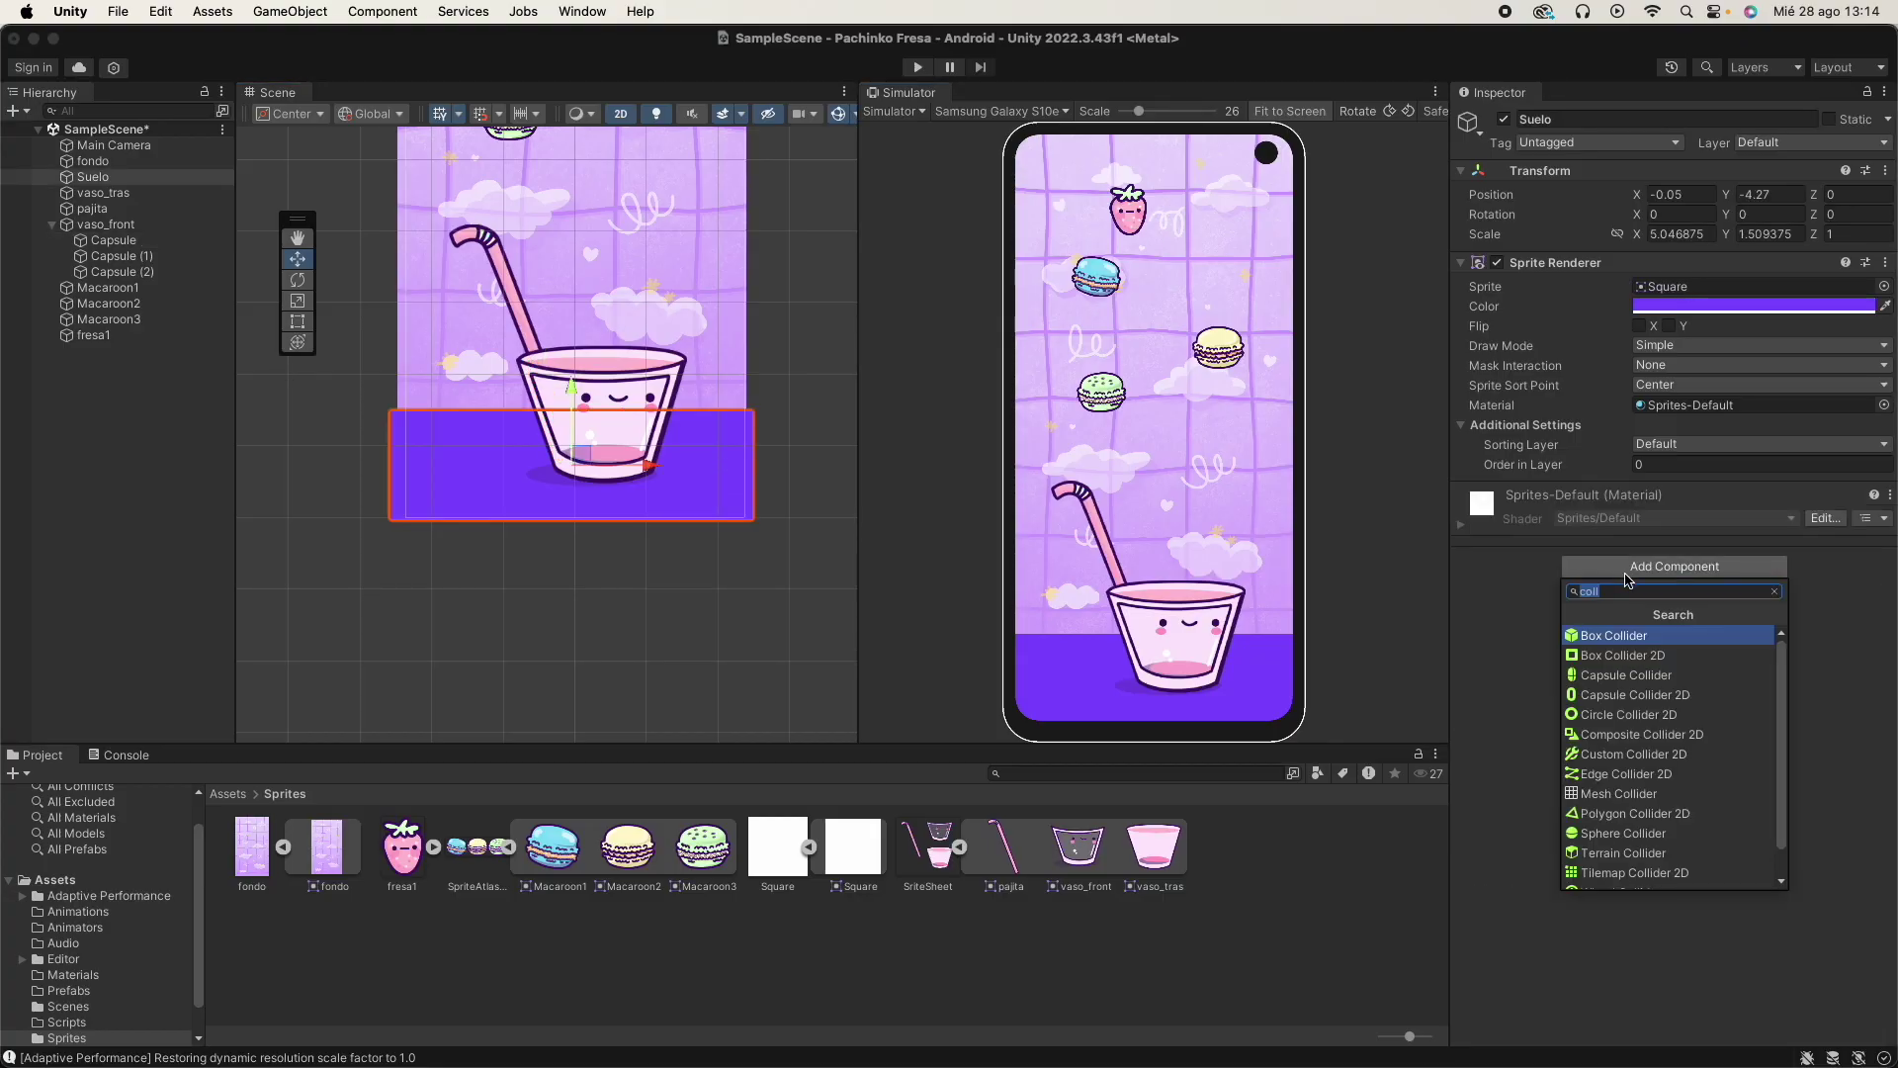
{"action": "type", "text": "rigid"}
{"action": "left_click", "coordinate": [1632, 654]}
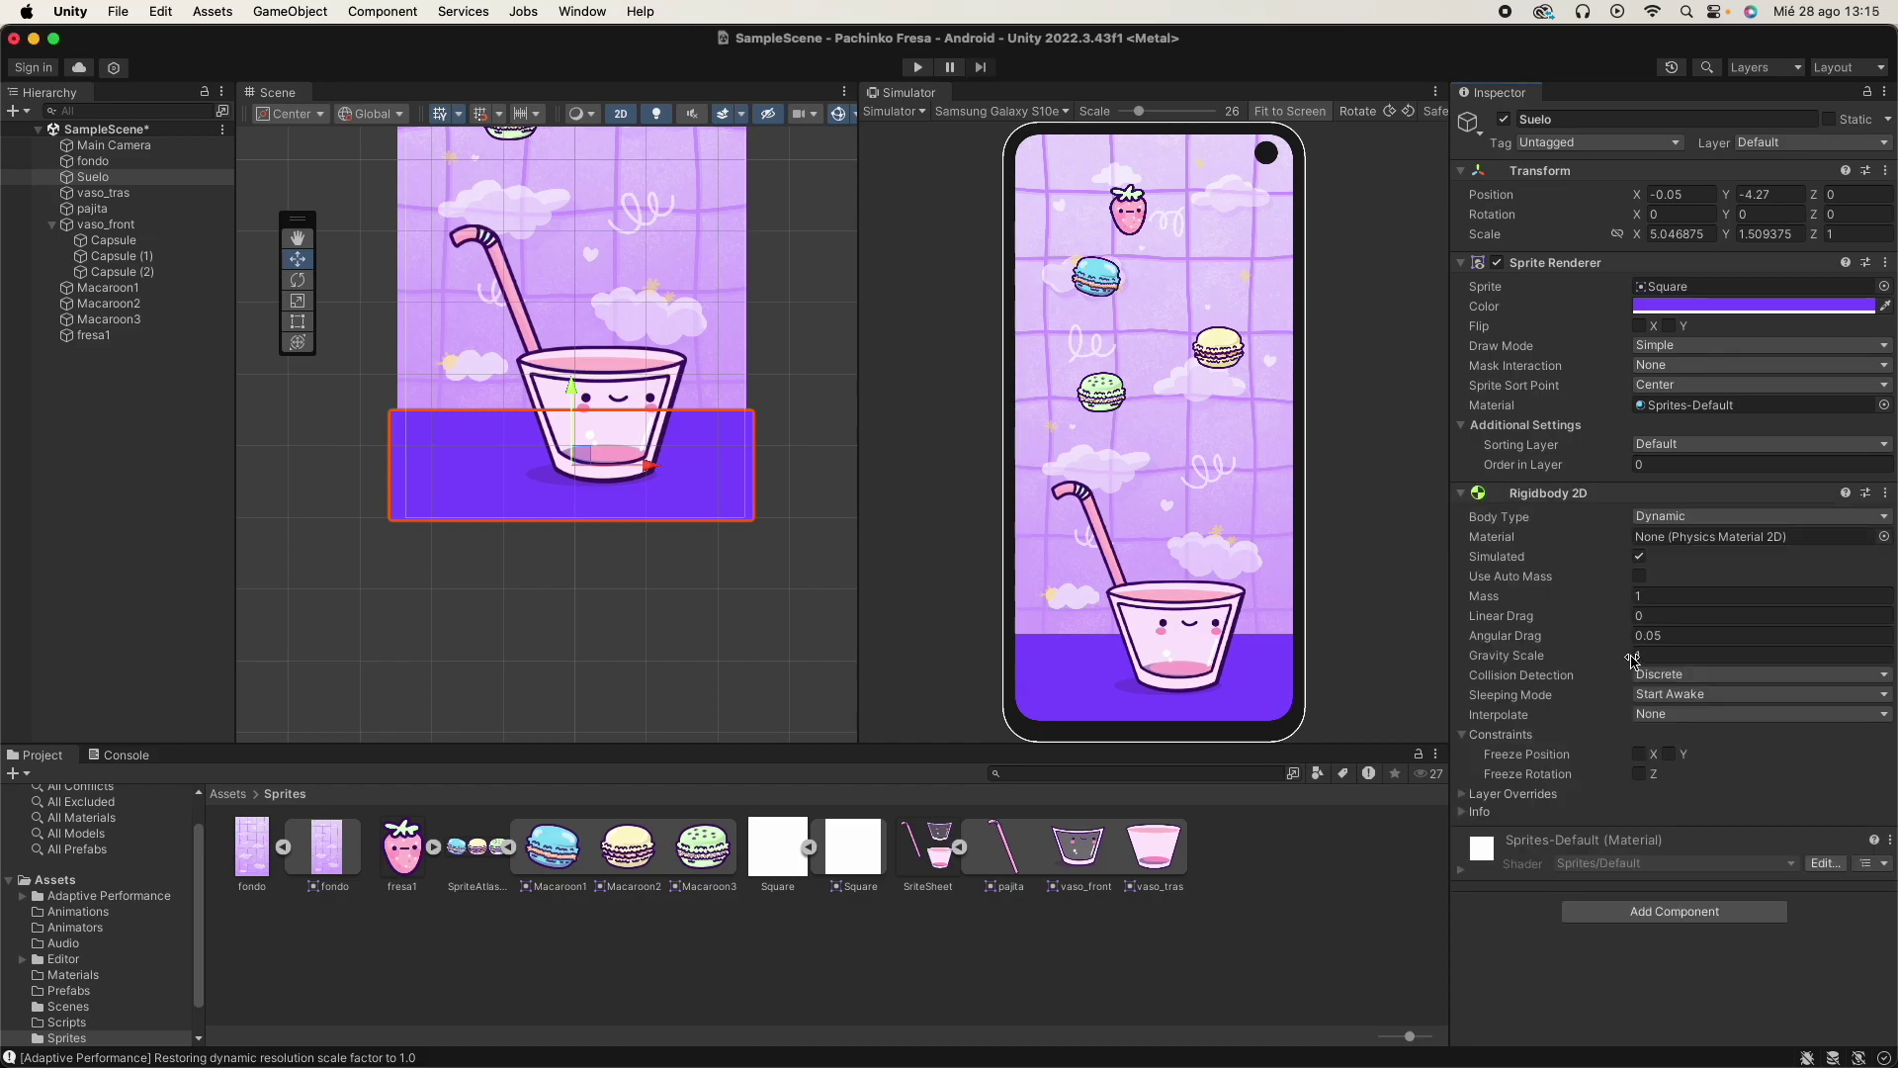
{"action": "left_click", "coordinate": [1669, 753]}
Add a Box Collider 2D component to the floor Suelo.
{"action": "left_click", "coordinate": [1674, 911]}
{"action": "type", "text": "box"}
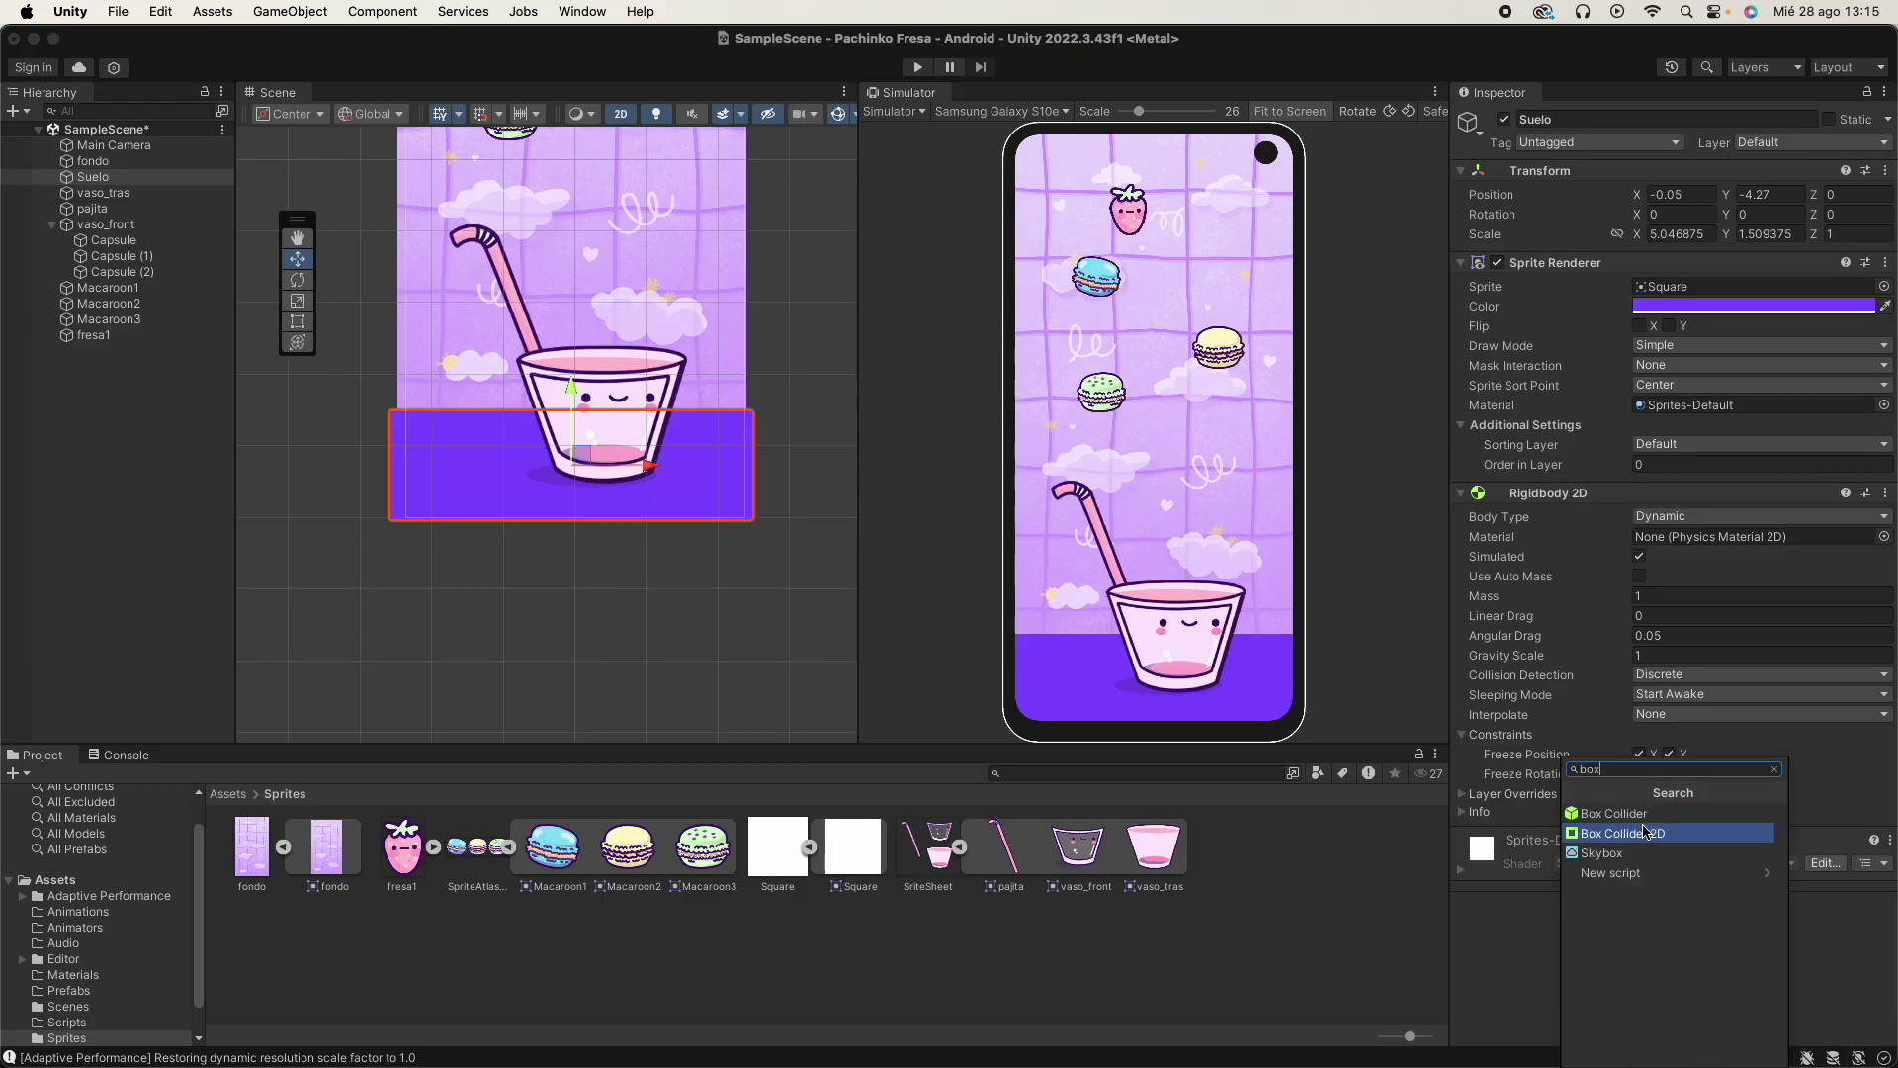
{"action": "left_click", "coordinate": [1627, 833]}
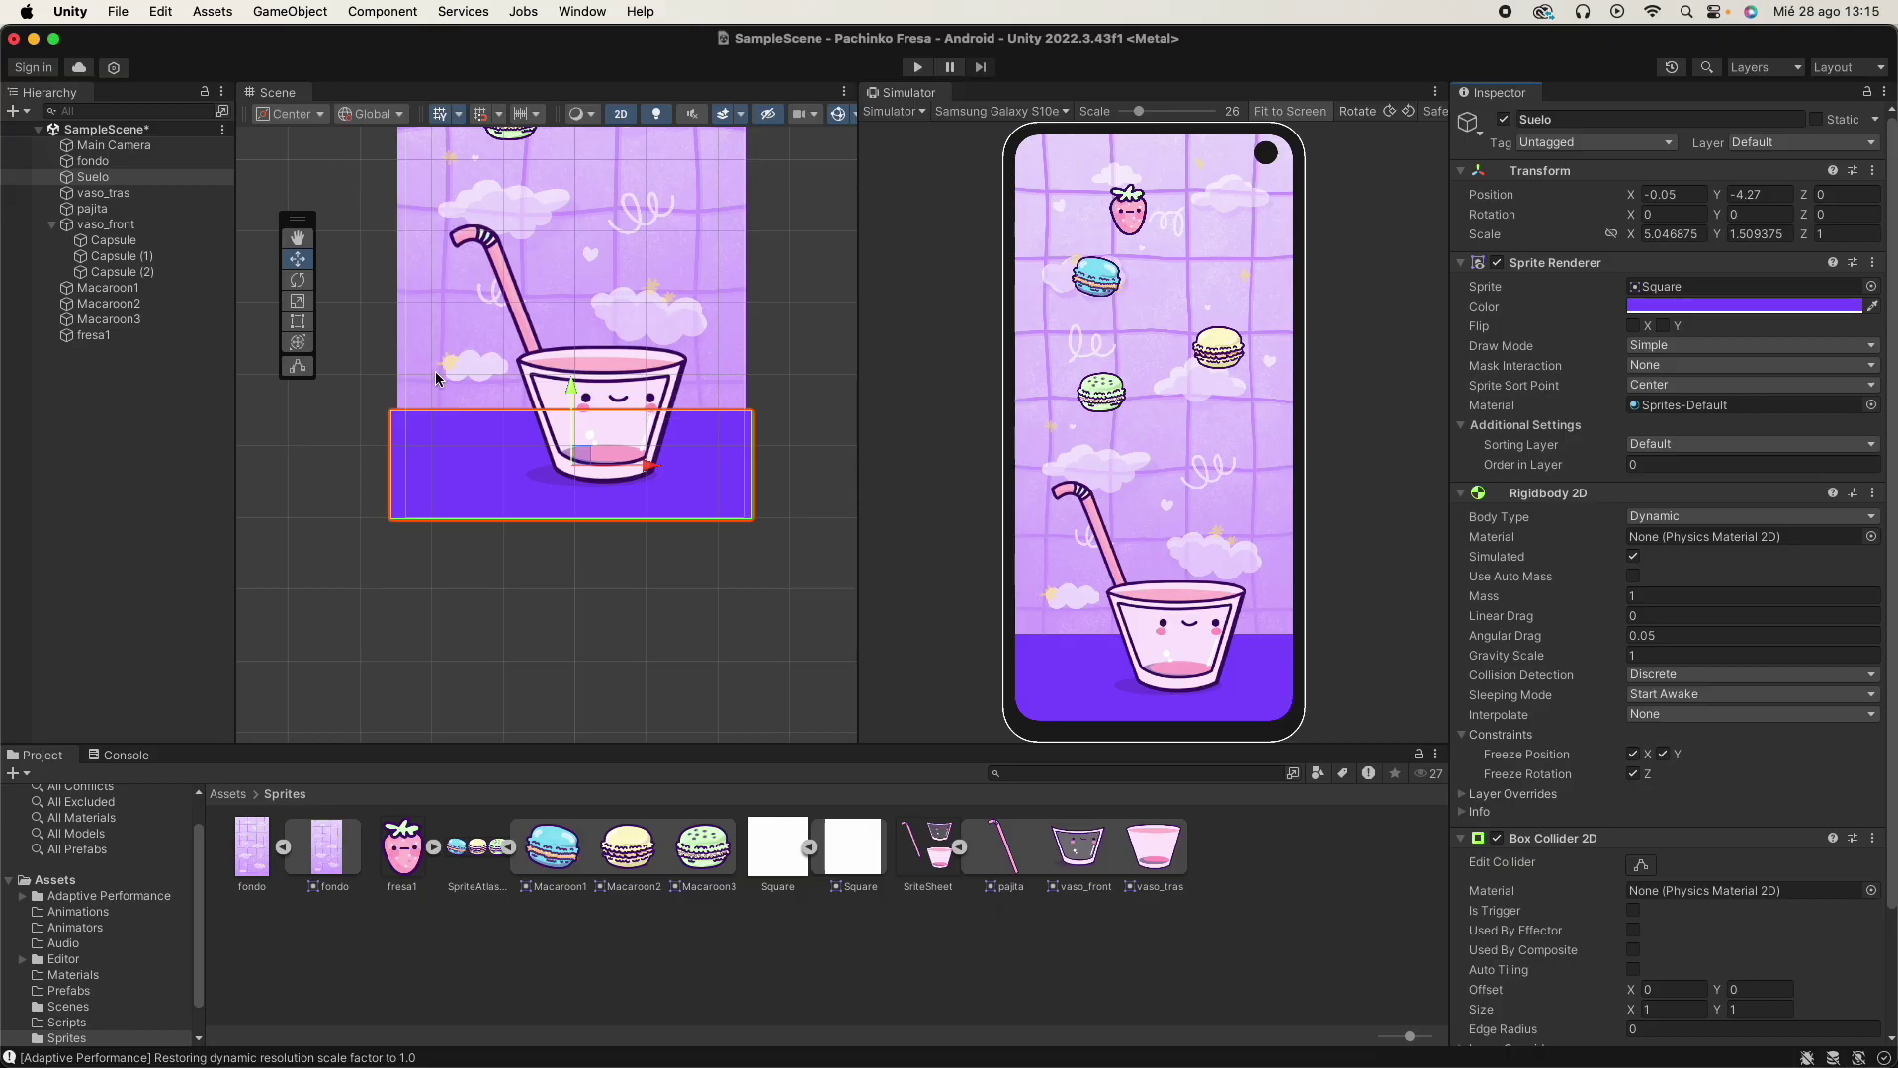
Reduce the floor Suelo's Y scale to about 1.19 and lower it to about Y -4.63.
{"action": "key", "text": "e"}
{"action": "key", "text": "r"}
{"action": "left_click_drag", "start_coordinate": [573, 392], "coordinate": [572, 397]}
{"action": "key", "text": "w"}
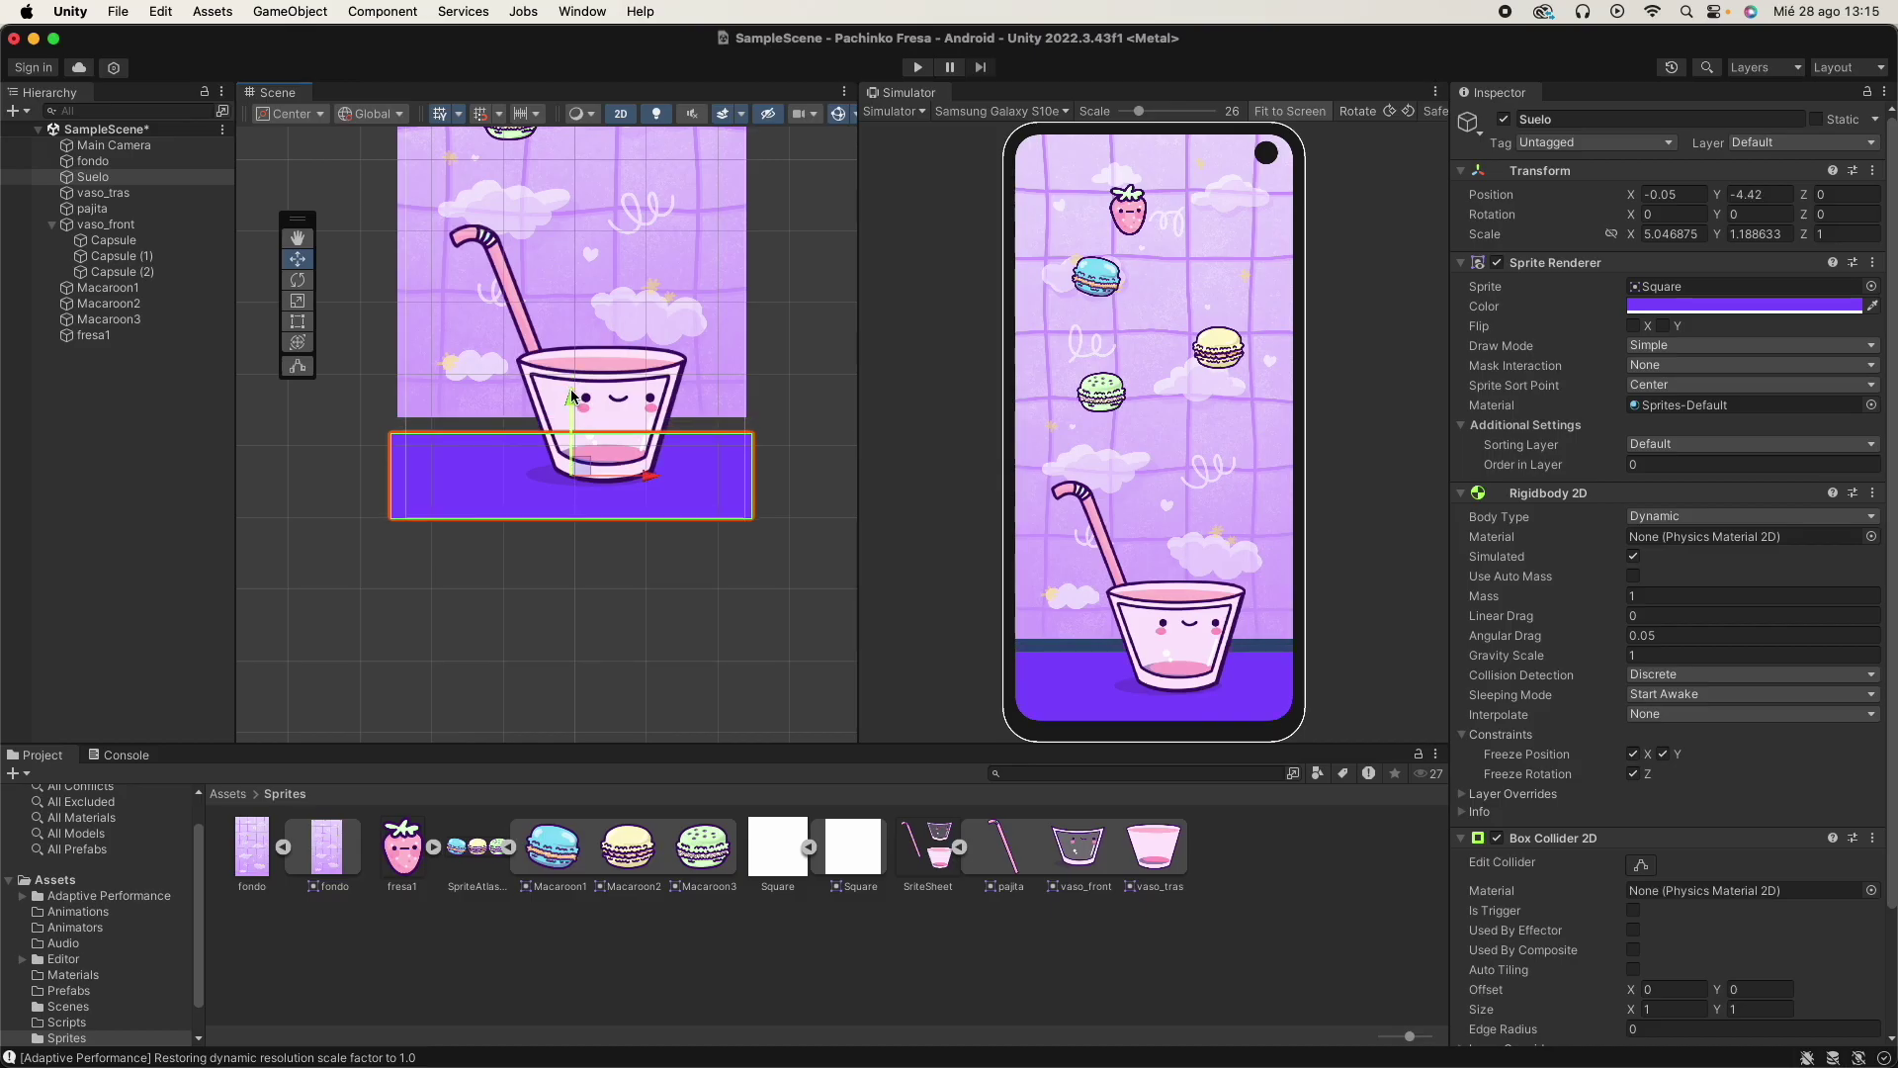
{"action": "left_click", "coordinate": [647, 400]}
{"action": "key", "text": "f"}
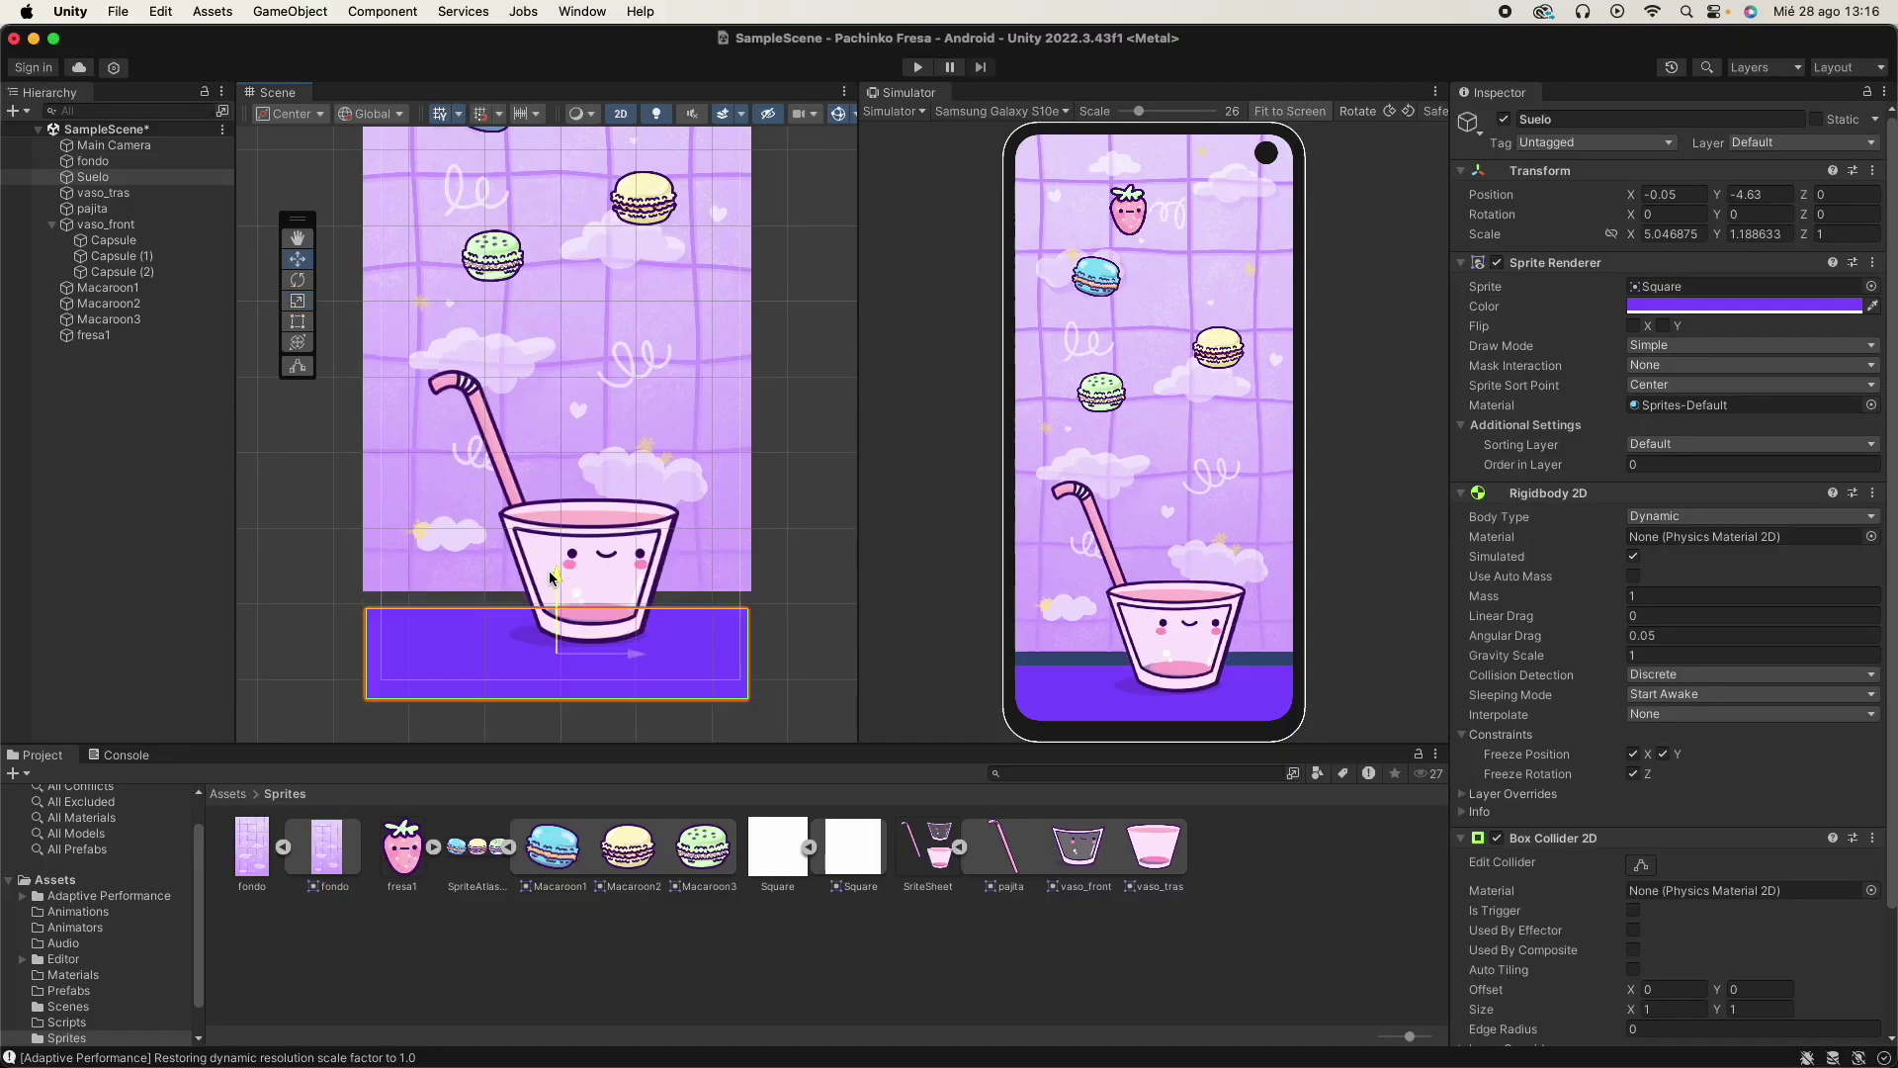
Enlarge the background fondo to close the gap and move the floor, straw and glass parts up together.
{"action": "left_click", "coordinate": [677, 491]}
{"action": "left_click_drag", "start_coordinate": [557, 243], "coordinate": [555, 237]}
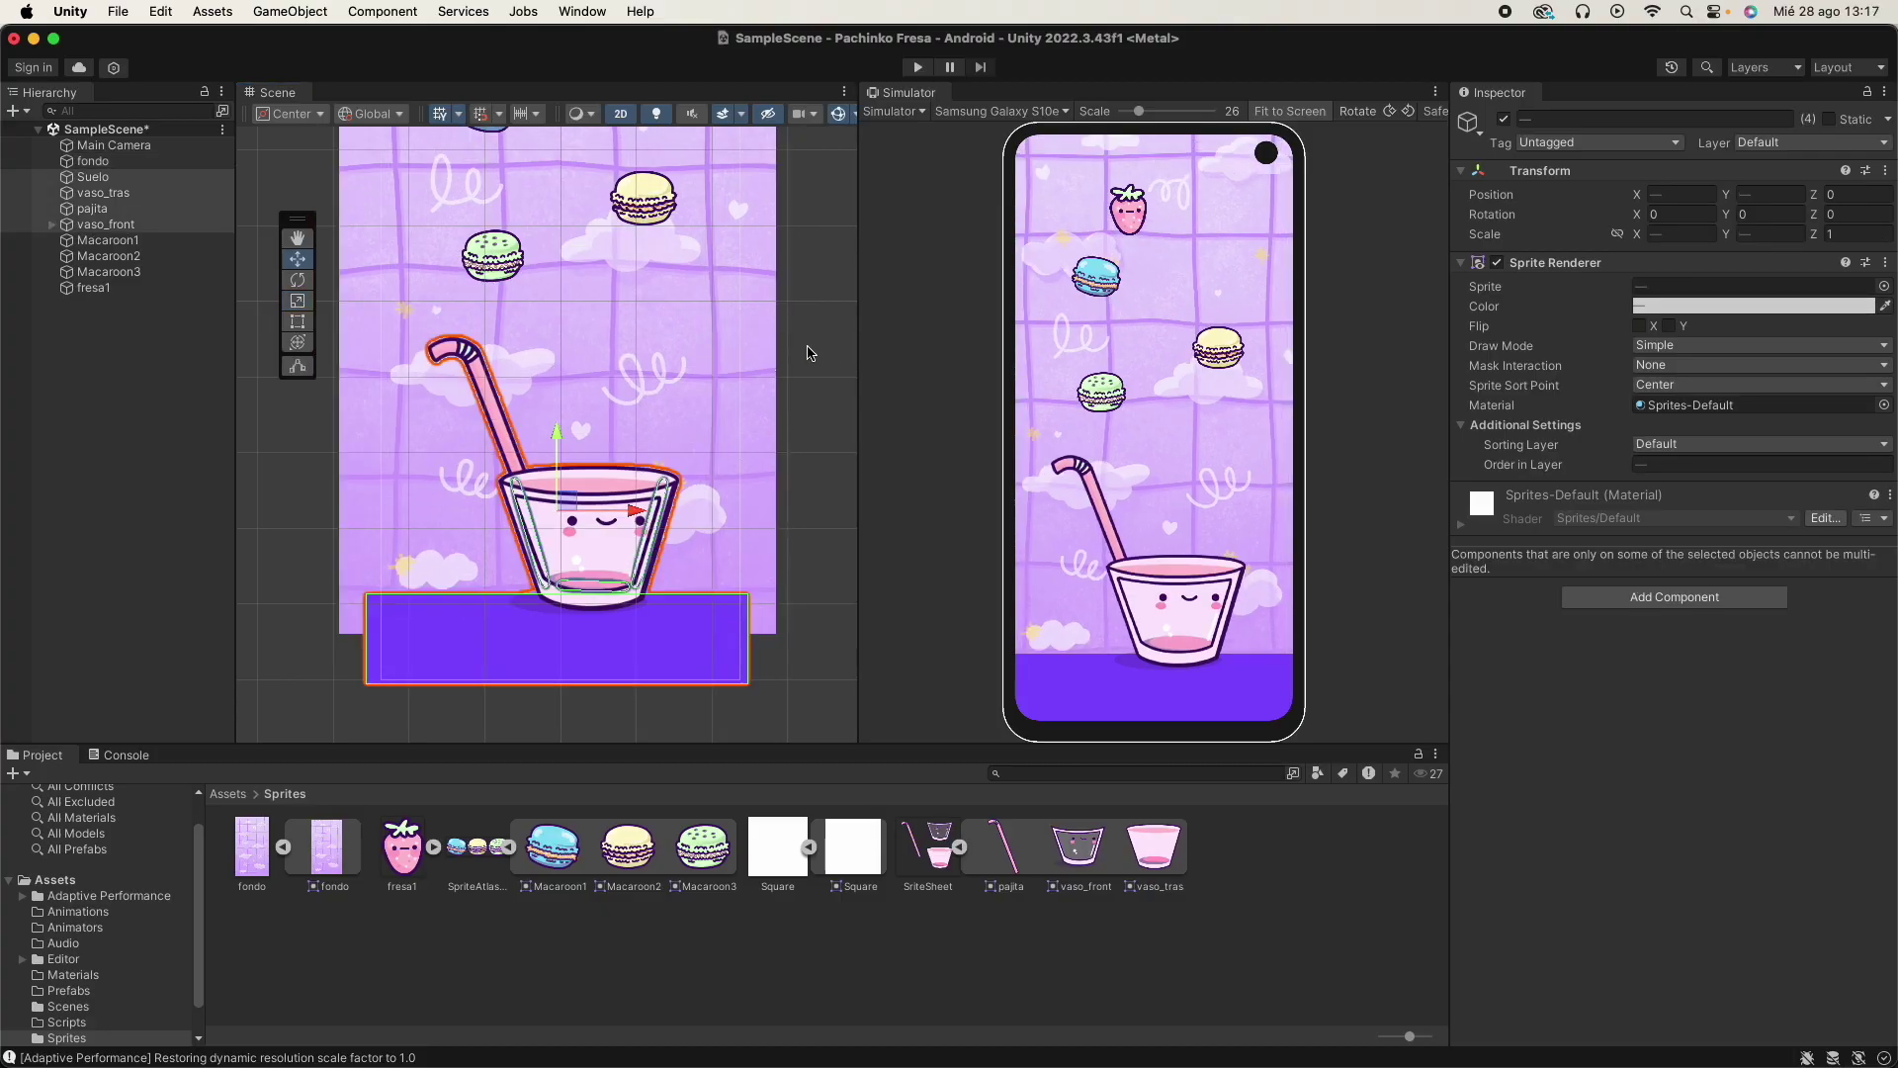
{"action": "left_click", "coordinate": [818, 333]}
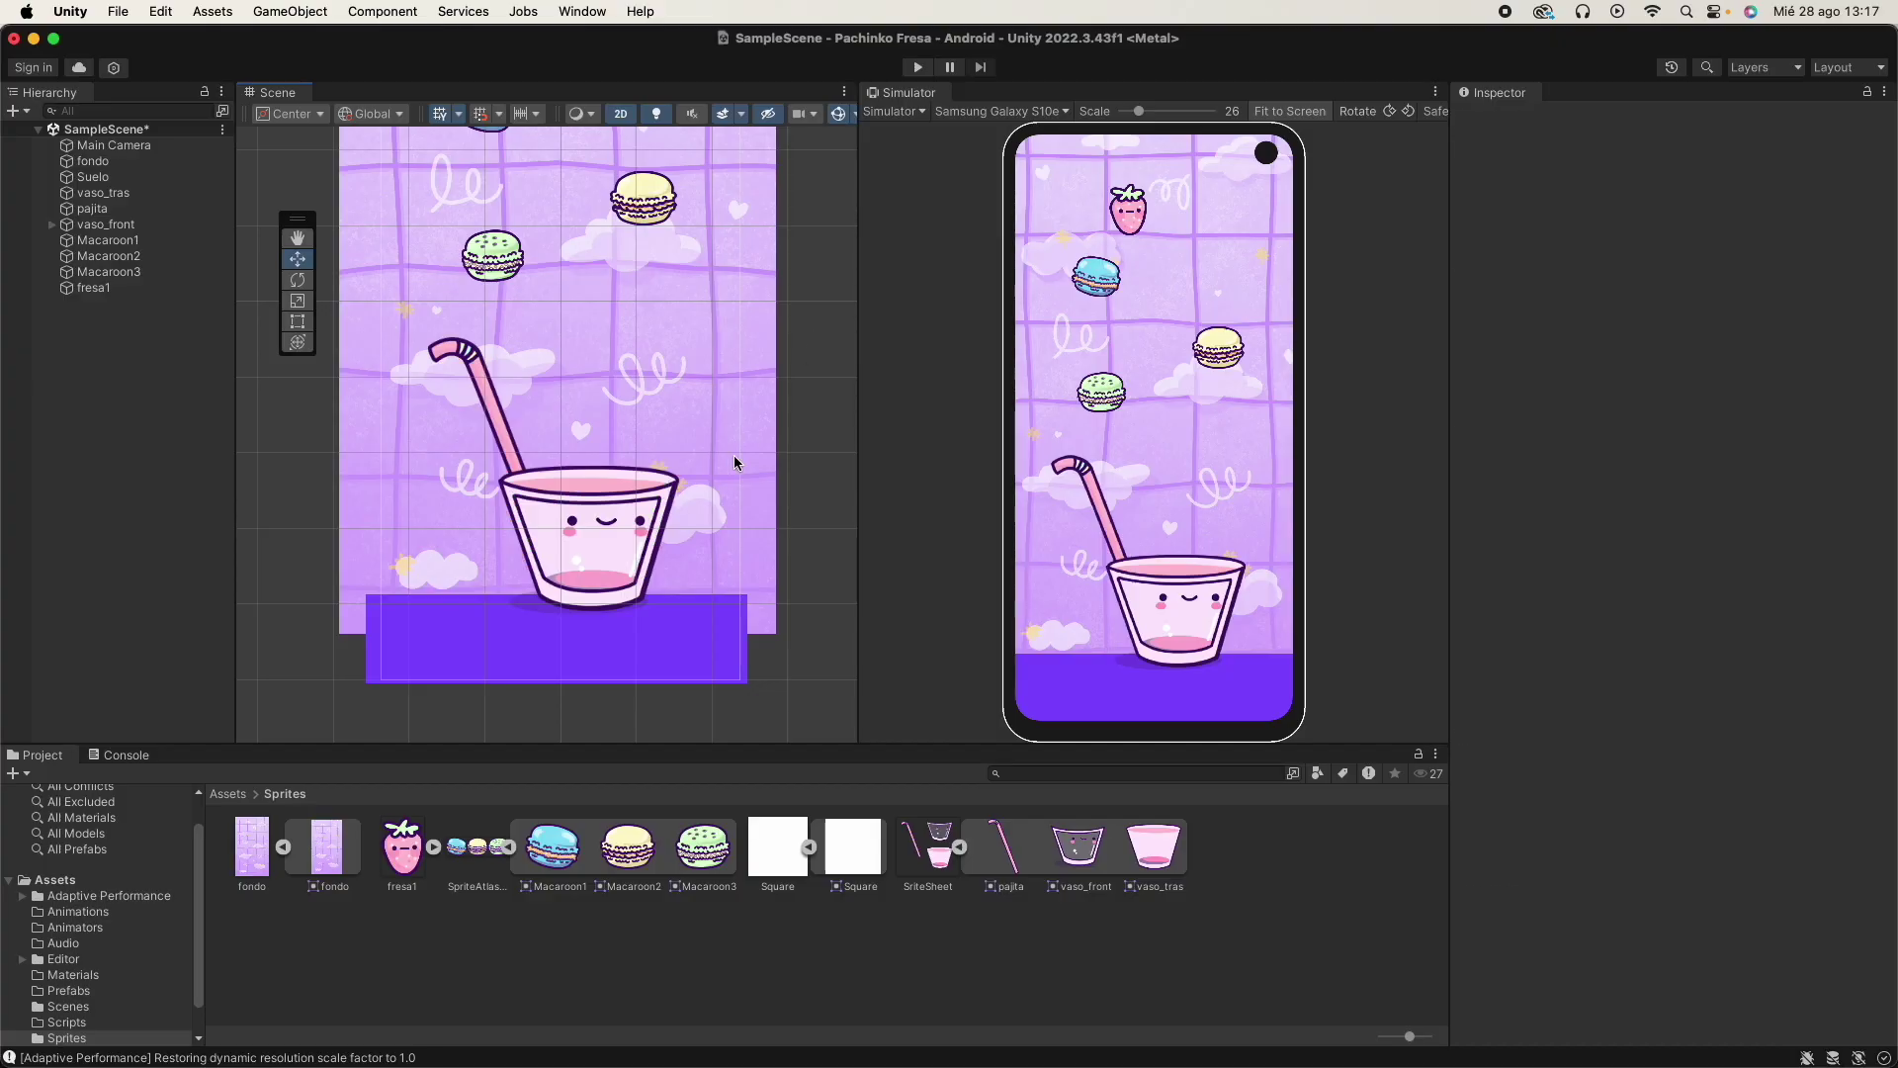
Duplicate the floor Suelo and scale the copy into a thin vertical strip about 0.06 in X and 9.6 in Y.
{"action": "left_click", "coordinate": [671, 613]}
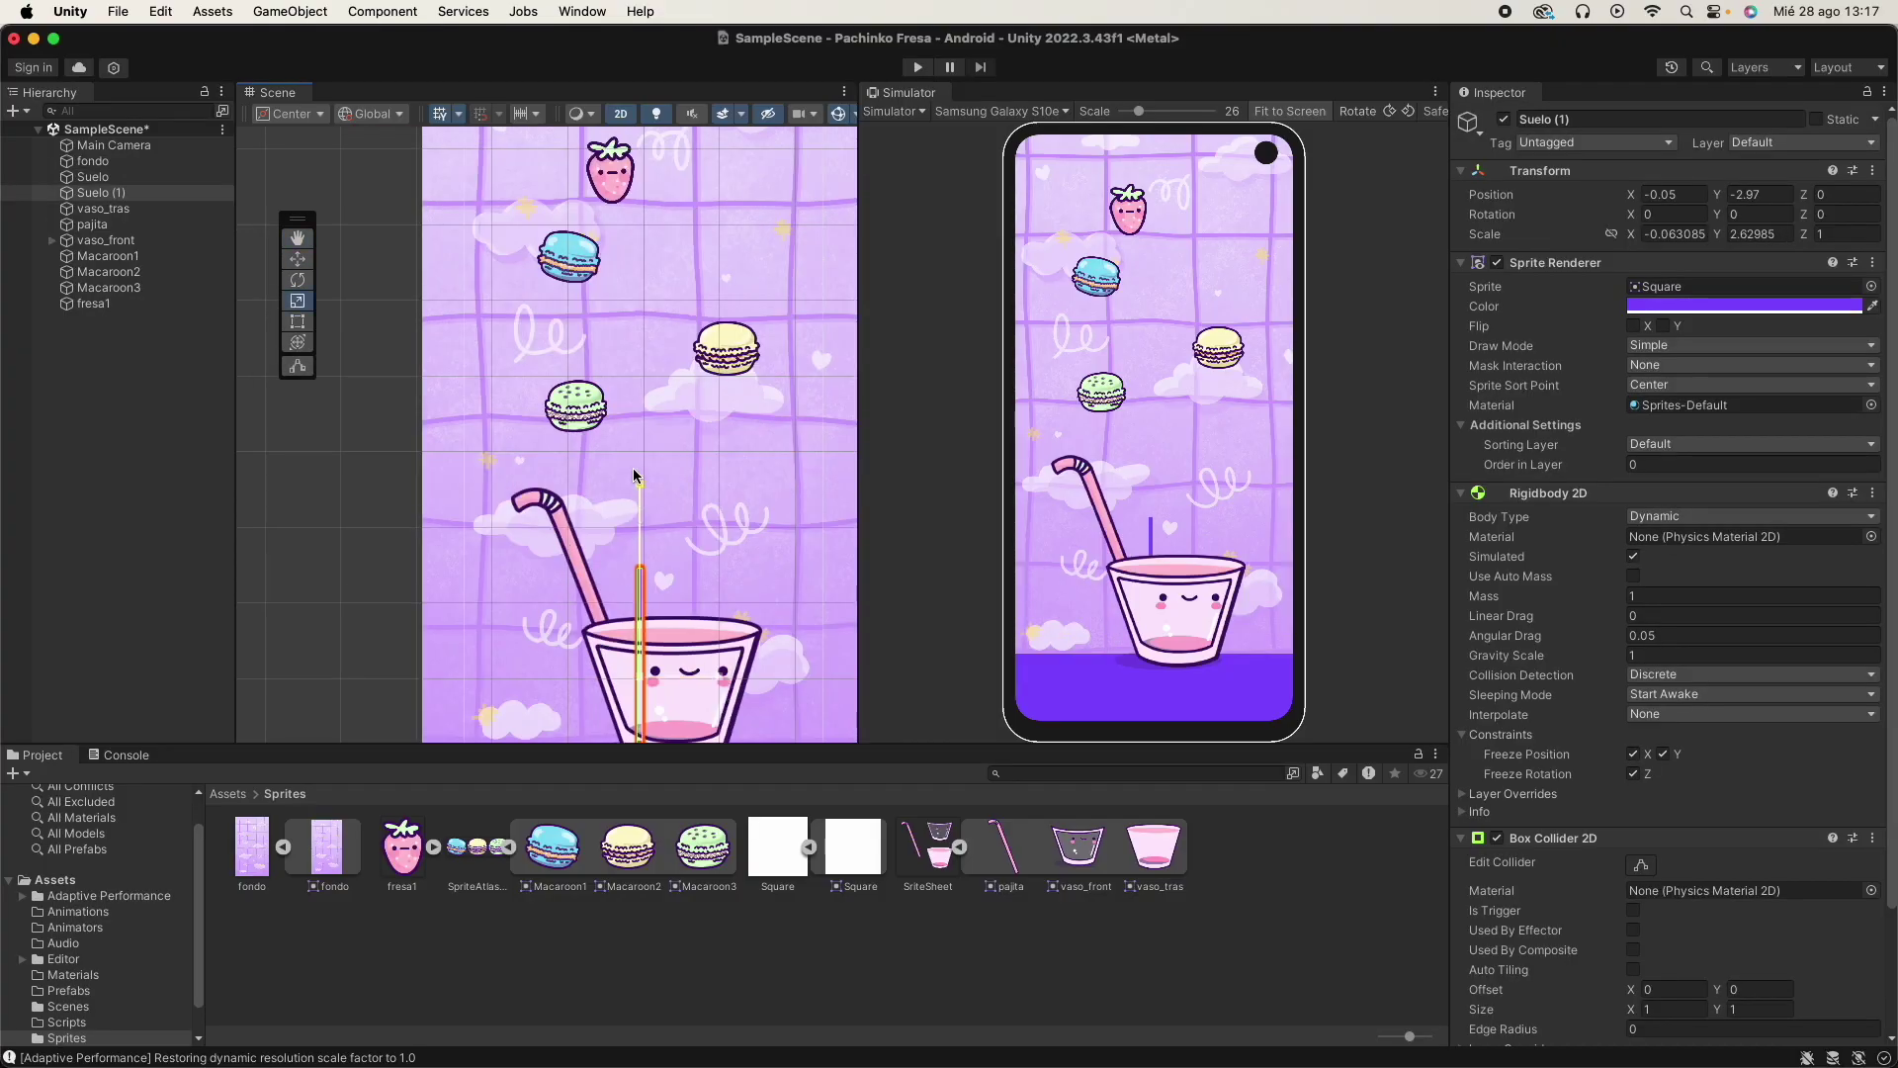
{"action": "left_click_drag", "start_coordinate": [632, 476], "coordinate": [634, 153]}
{"action": "scroll", "coordinate": [642, 484], "scroll_direction": "down", "scroll_amount": 5}
{"action": "key", "text": "w"}
{"action": "key", "text": "r"}
{"action": "left_click_drag", "start_coordinate": [642, 536], "coordinate": [643, 351]}
Move the thin wall to the left edge of the play area, at about X -2.31 and Y 0.94.
{"action": "key", "text": "w"}
{"action": "left_click_drag", "start_coordinate": [718, 451], "coordinate": [573, 450]}
{"action": "left_click_drag", "start_coordinate": [497, 372], "coordinate": [497, 326]}
{"action": "left_click_drag", "start_coordinate": [575, 406], "coordinate": [602, 406]}
Make the left wall fully transparent by setting its sprite color's alpha to 0.
{"action": "left_click", "coordinate": [1712, 310]}
{"action": "left_click_drag", "start_coordinate": [1834, 705], "coordinate": [1688, 703]}
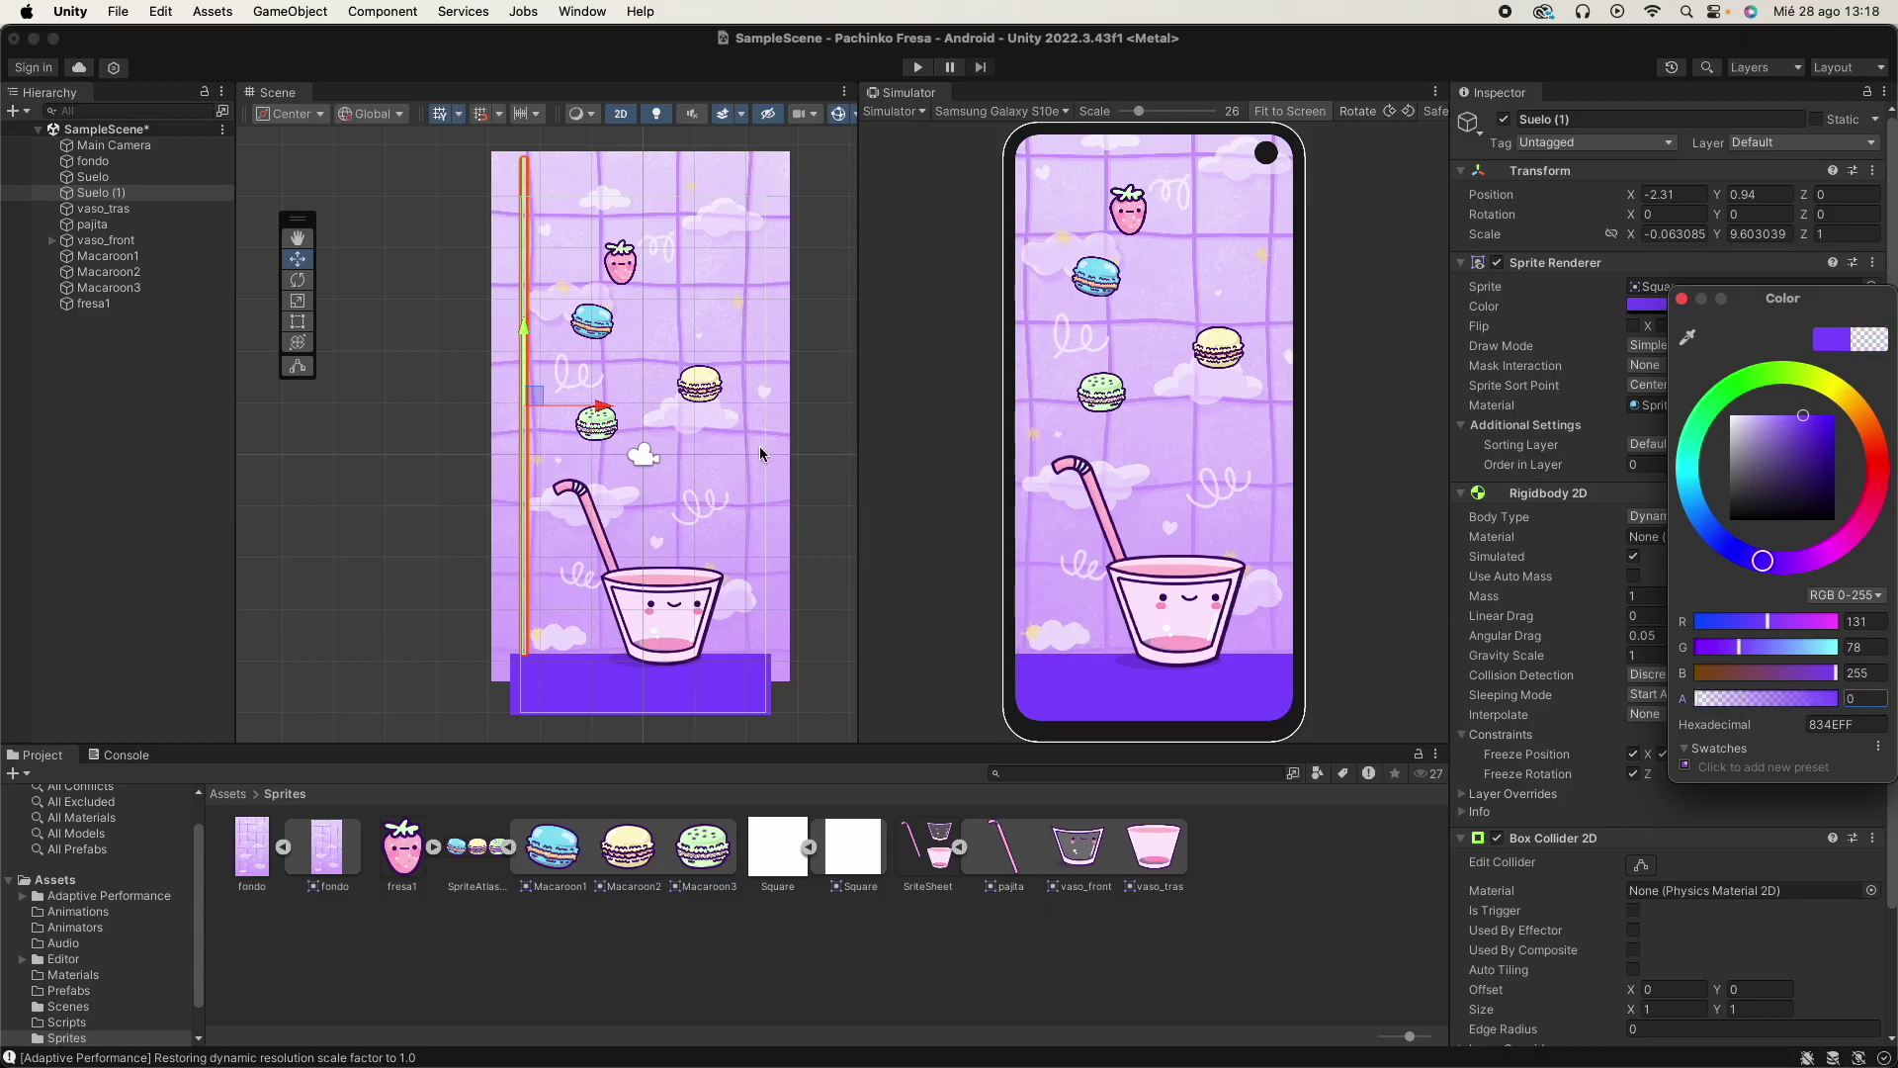
{"action": "key", "text": "Return"}
Duplicate the wall to the right edge at about X 2.23 and rename the left and right walls Pared1 and Pared2.
{"action": "key", "text": "super+d"}
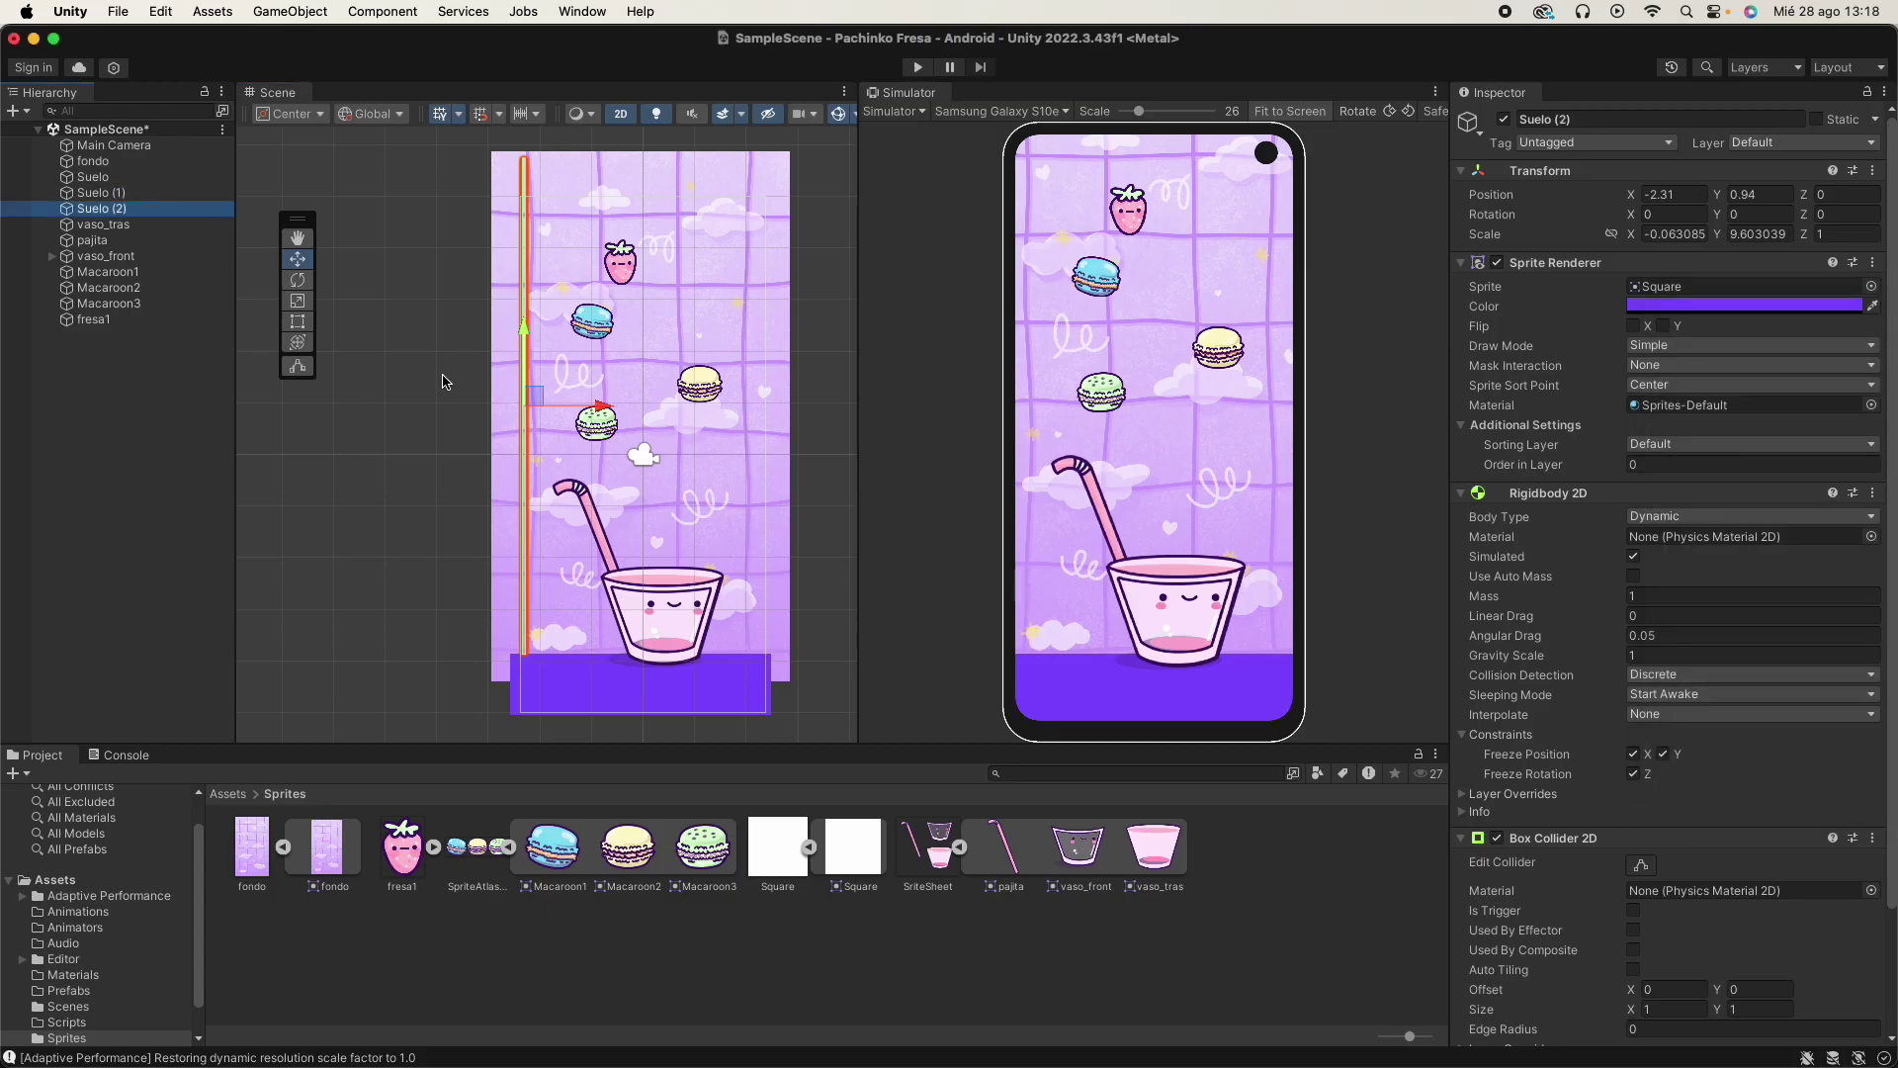
{"action": "left_click_drag", "start_coordinate": [605, 407], "coordinate": [833, 445]}
{"action": "right_click", "coordinate": [127, 209]}
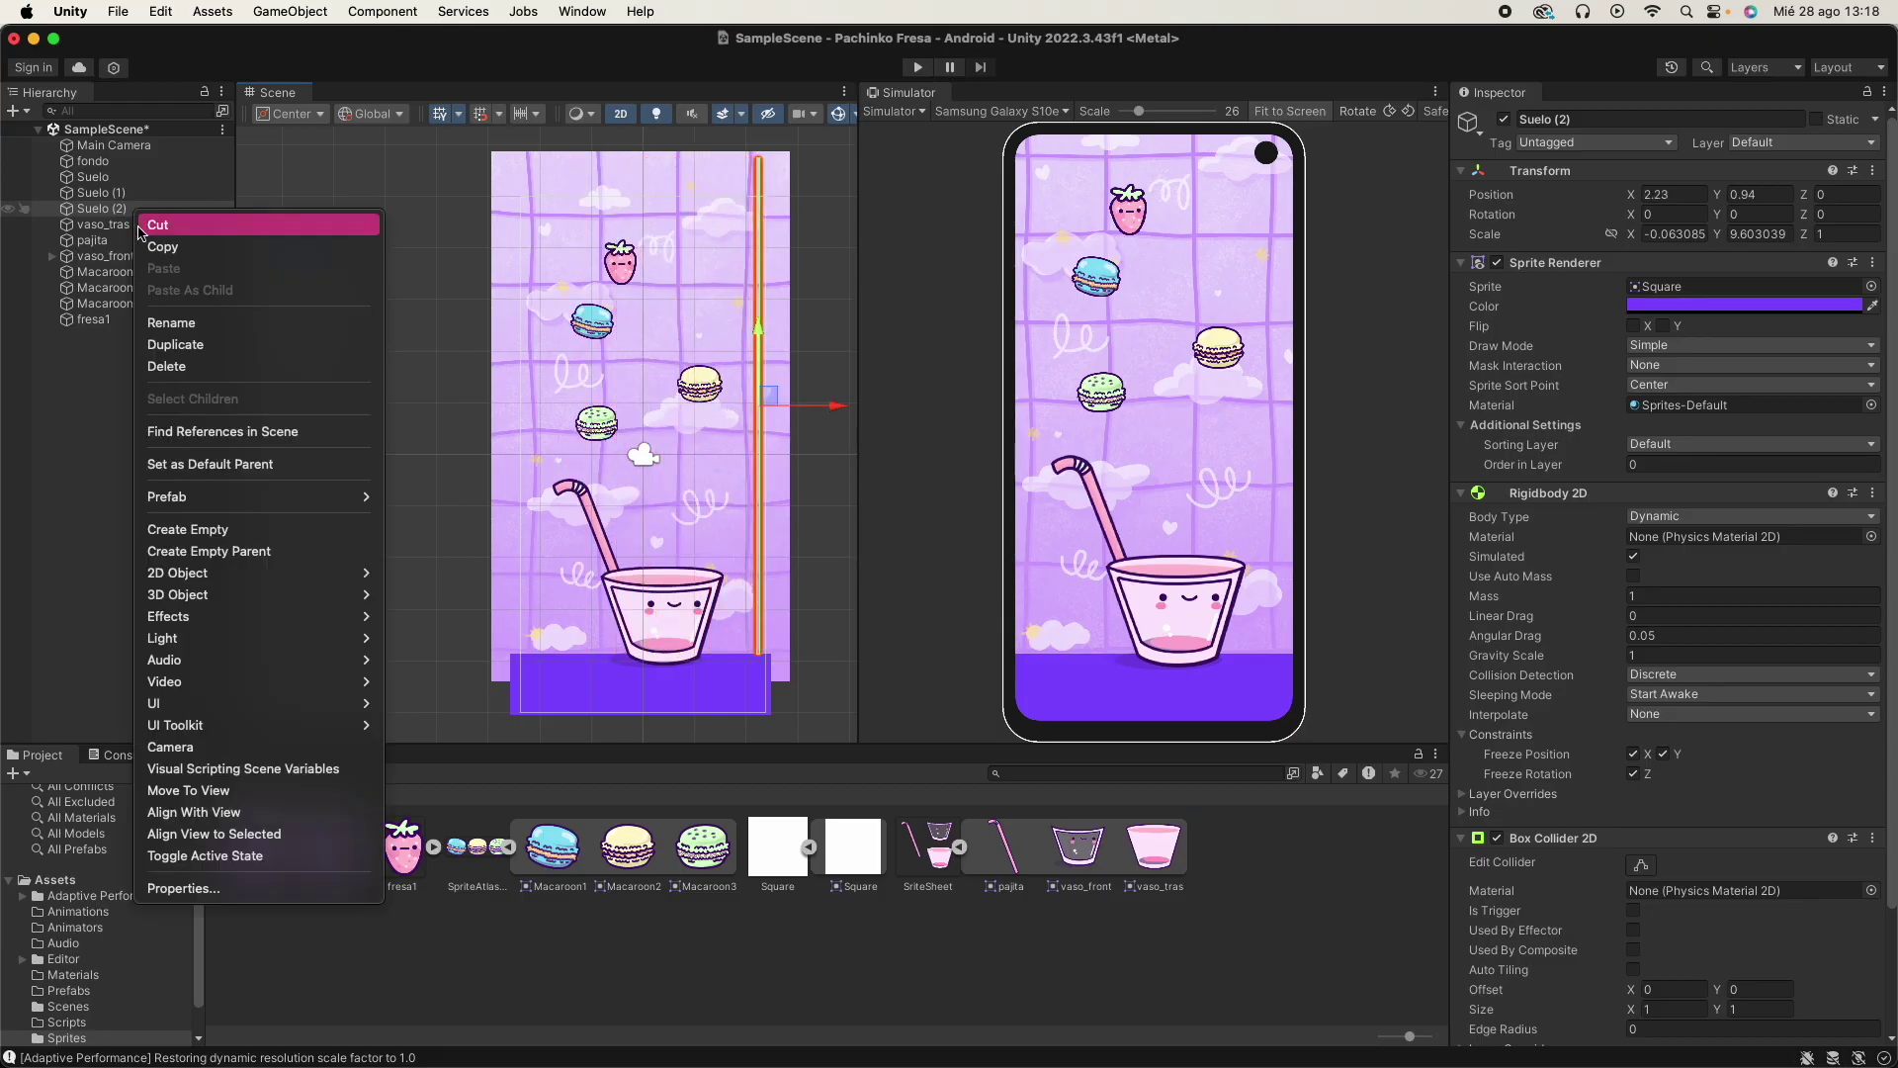
{"action": "key", "text": "e"}
{"action": "right_click", "coordinate": [115, 193]}
{"action": "left_click", "coordinate": [146, 302]}
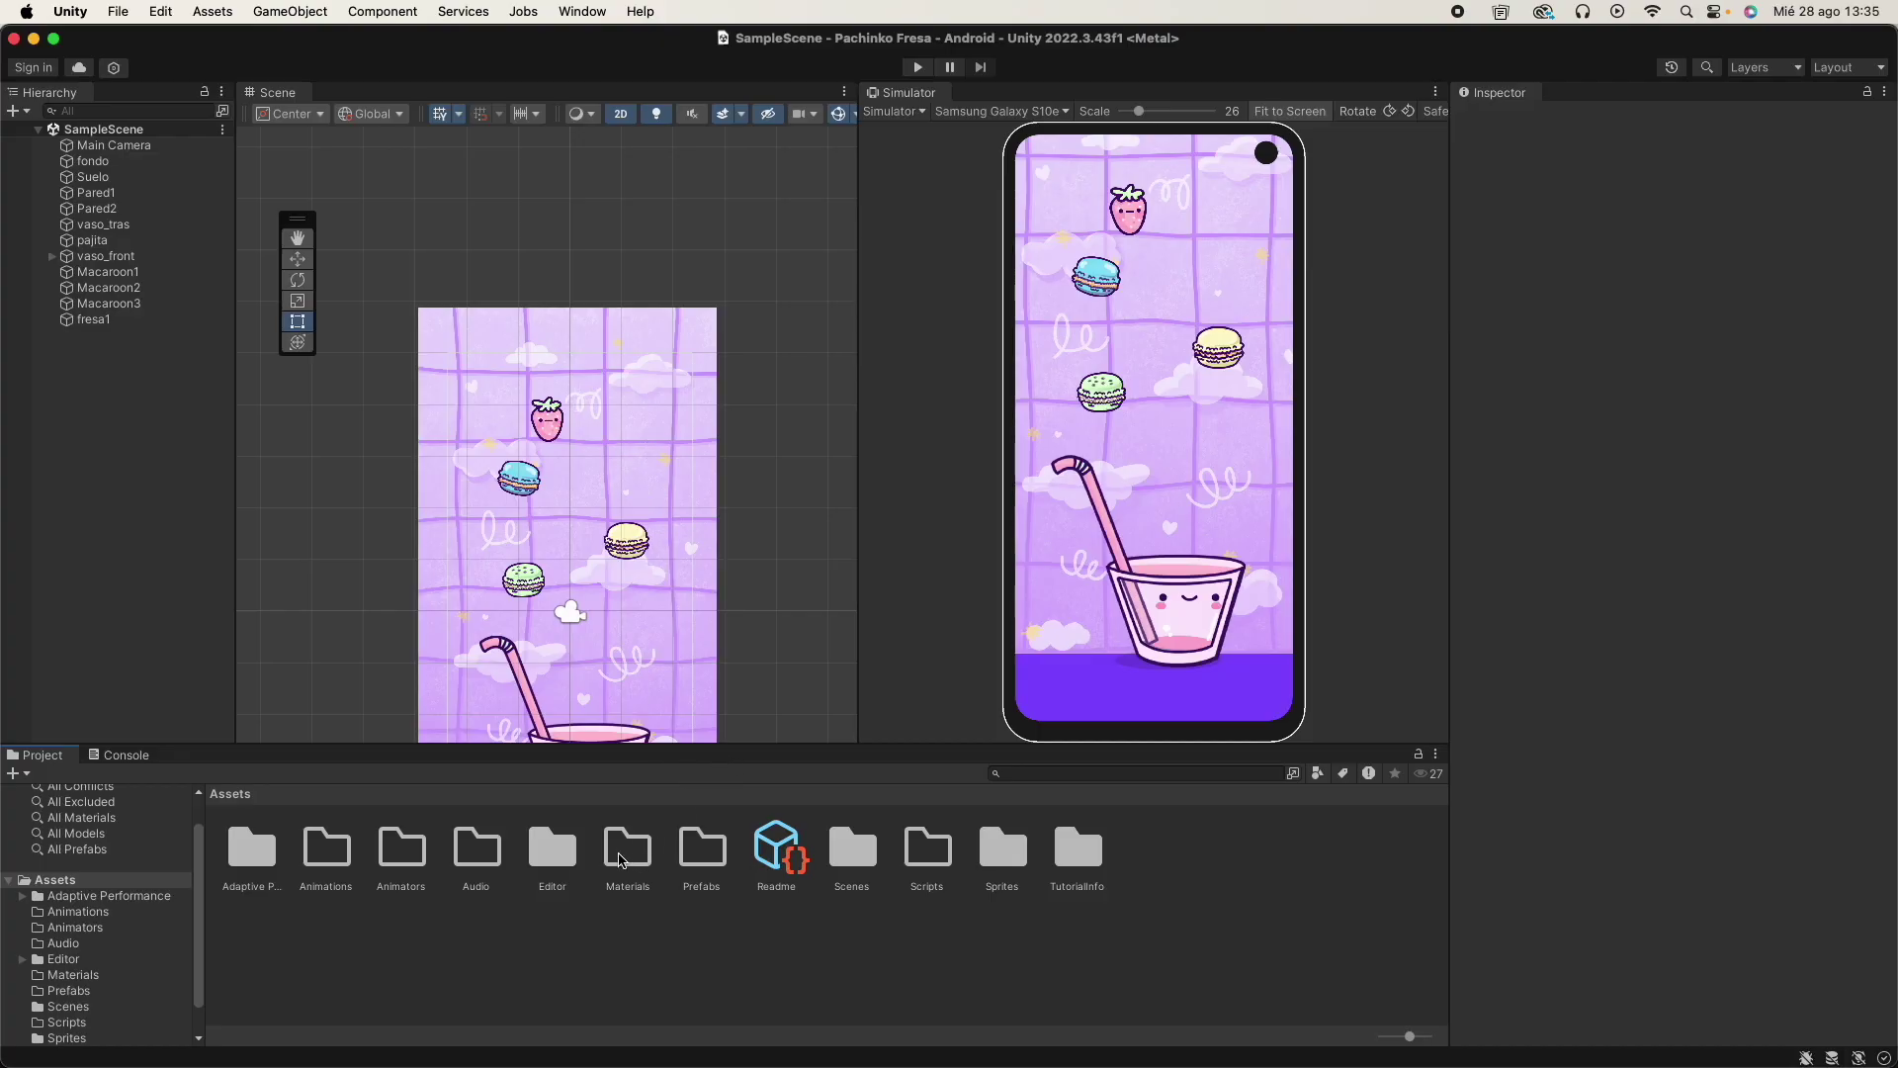
Create a Physics Material 2D named Rebote_Fresa in the Materials folder and set its bounciness to 0.2.
{"action": "double_click", "coordinate": [621, 859]}
{"action": "right_click", "coordinate": [824, 865]}
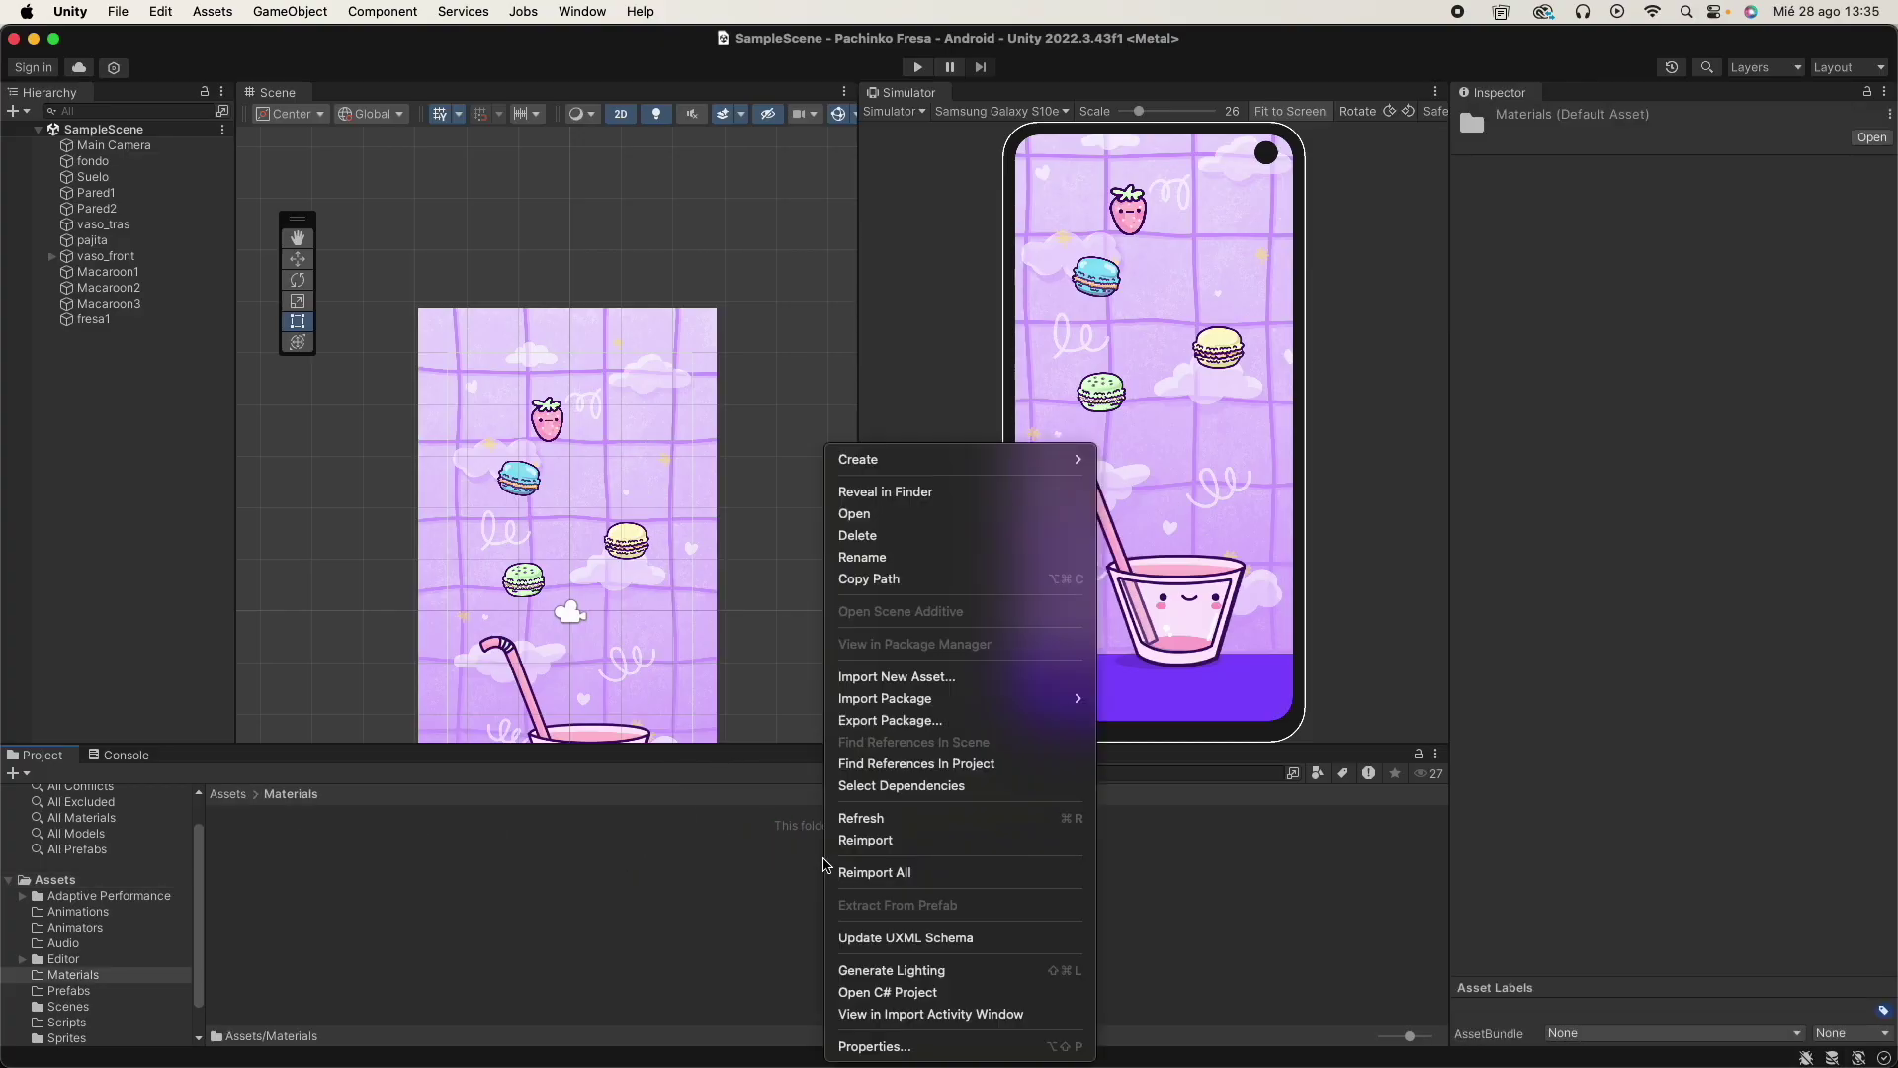
{"action": "mouse_move", "coordinate": [898, 461]}
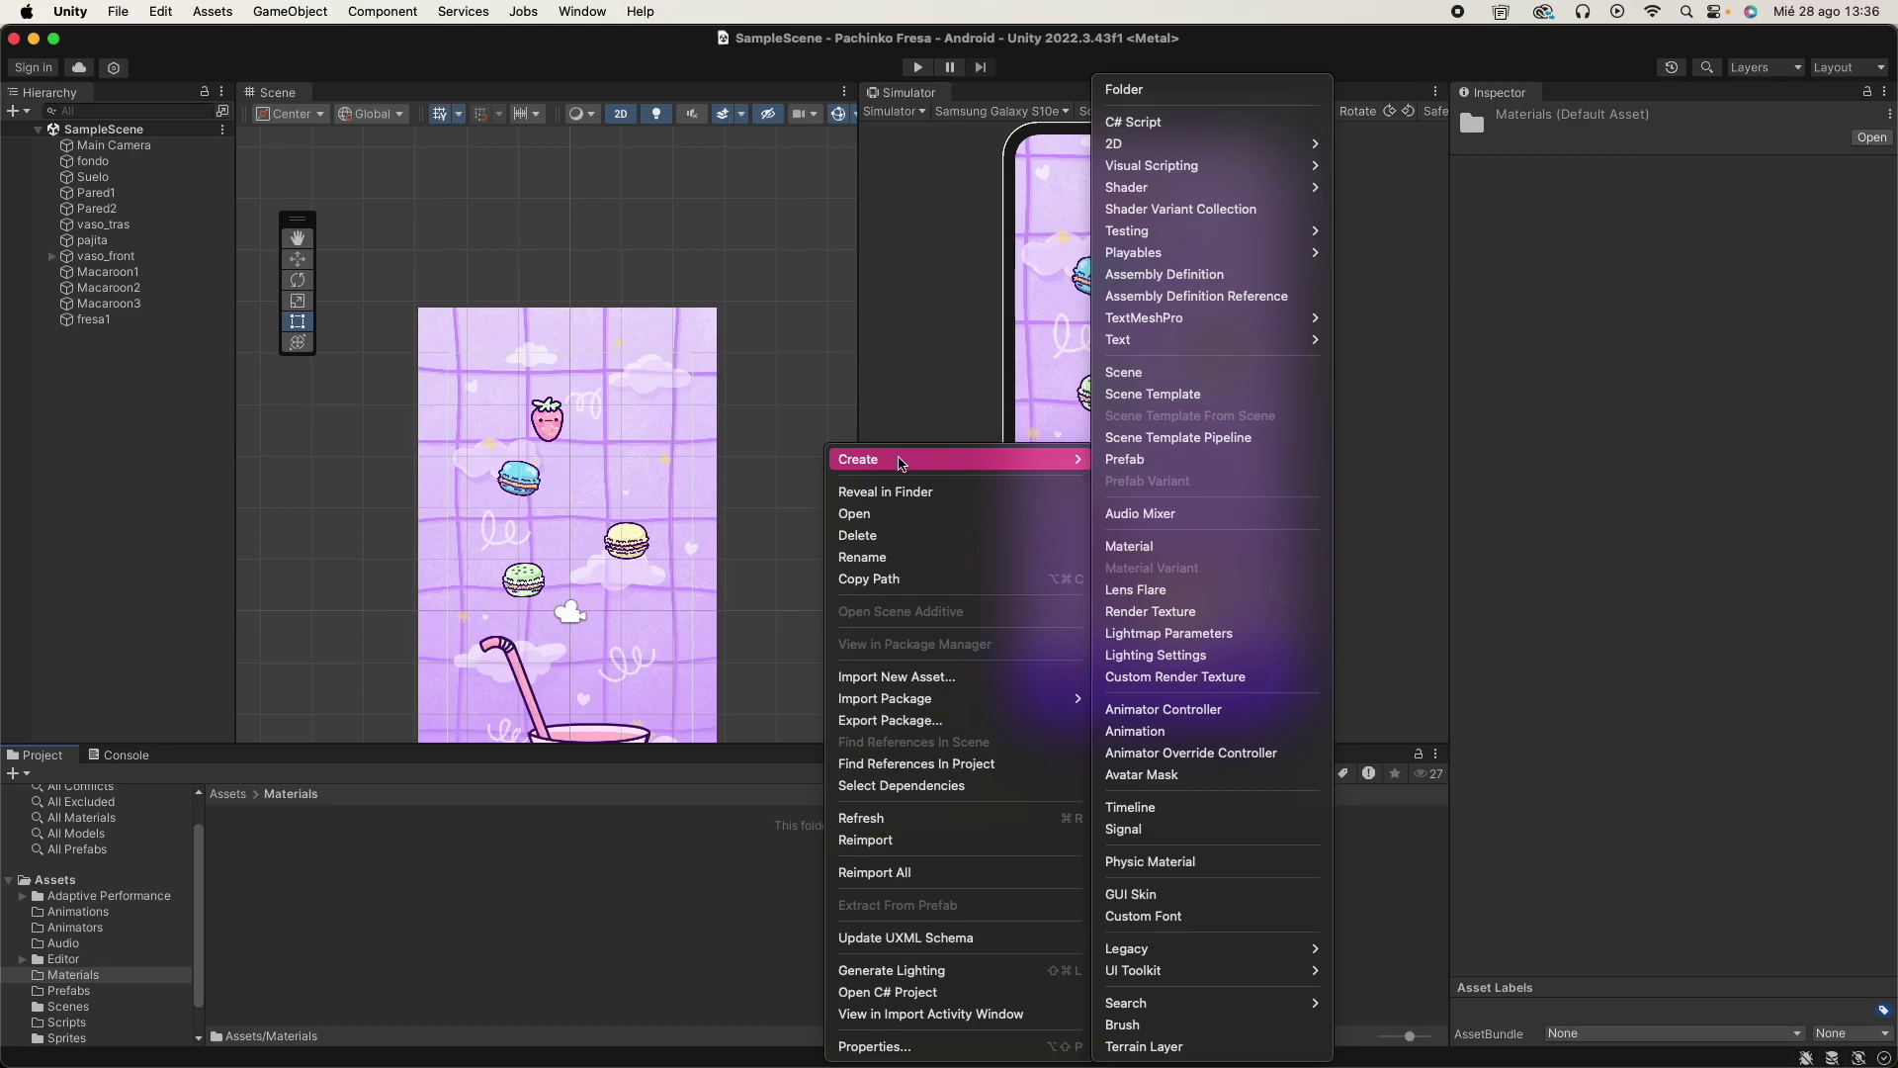
{"action": "mouse_move", "coordinate": [1177, 146]}
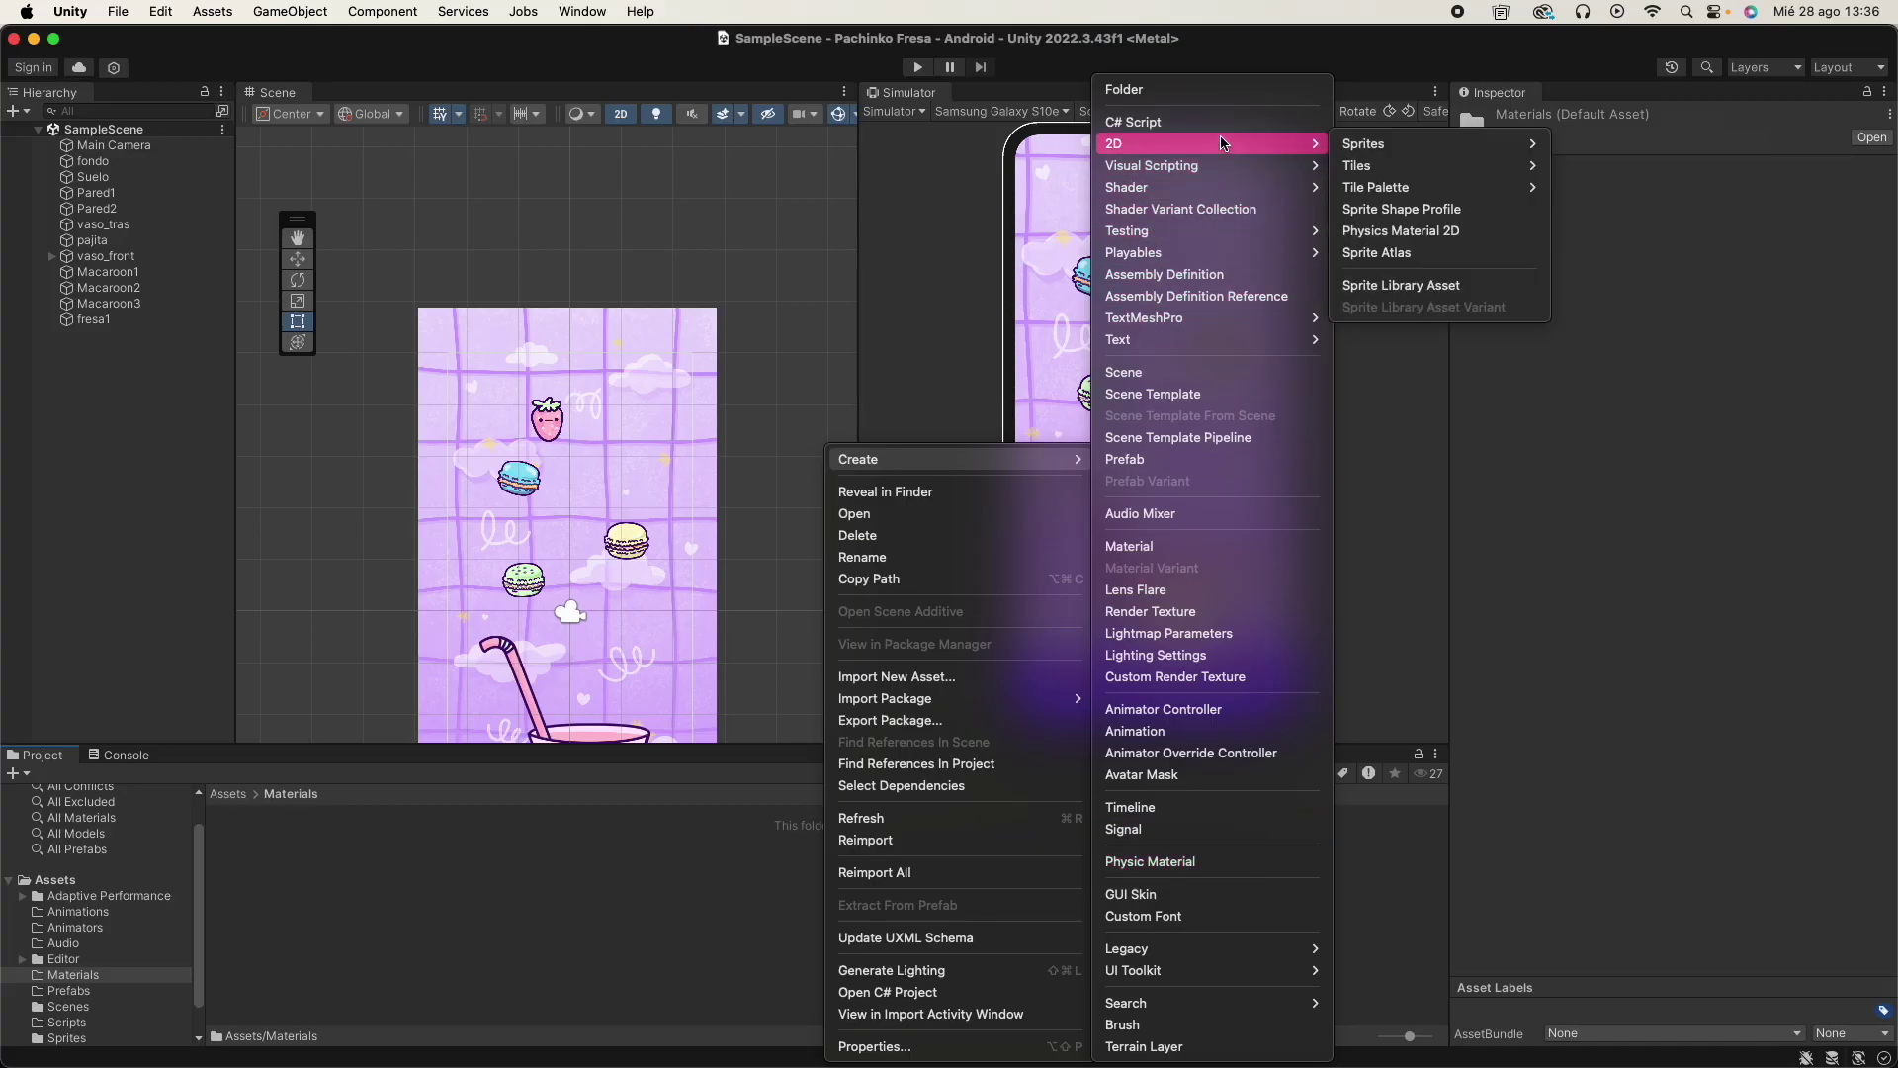
{"action": "left_click", "coordinate": [1389, 233]}
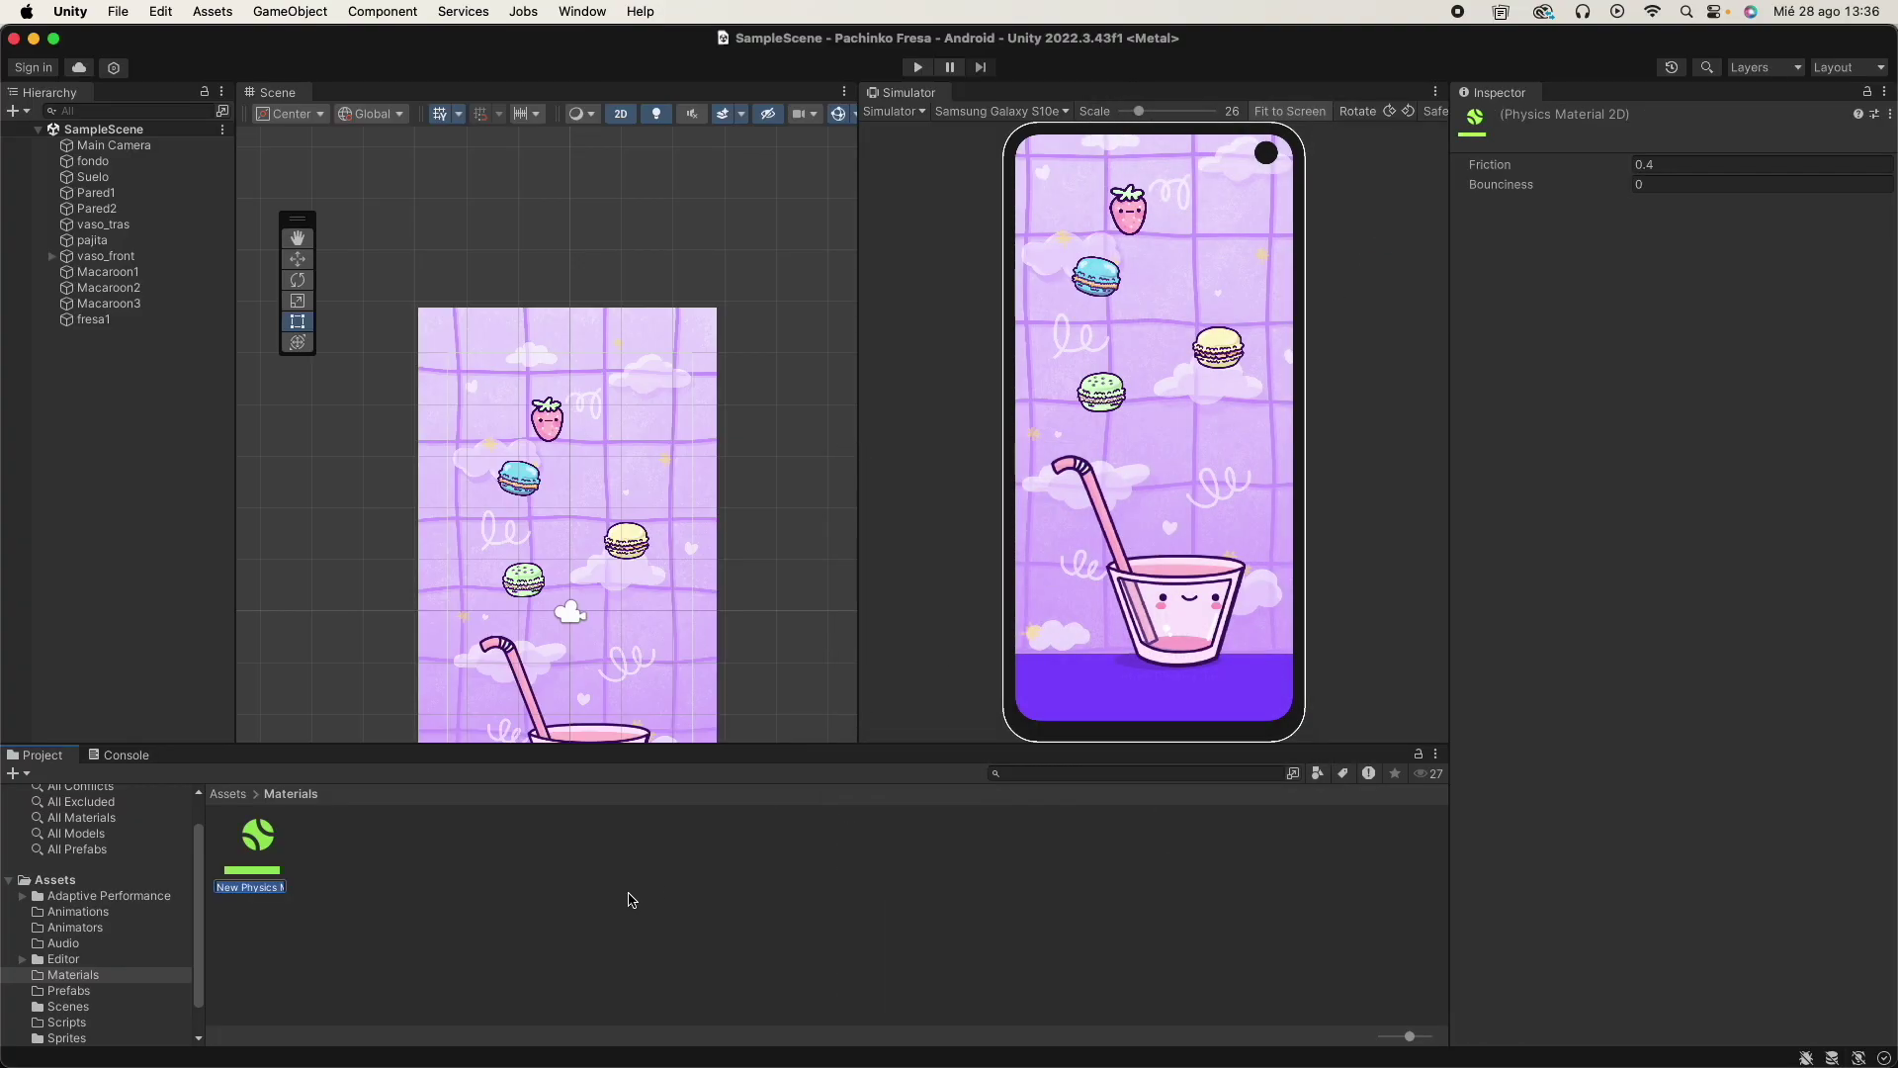
{"action": "type", "text": "Rebote_Fresa"}
{"action": "key", "text": "Return"}
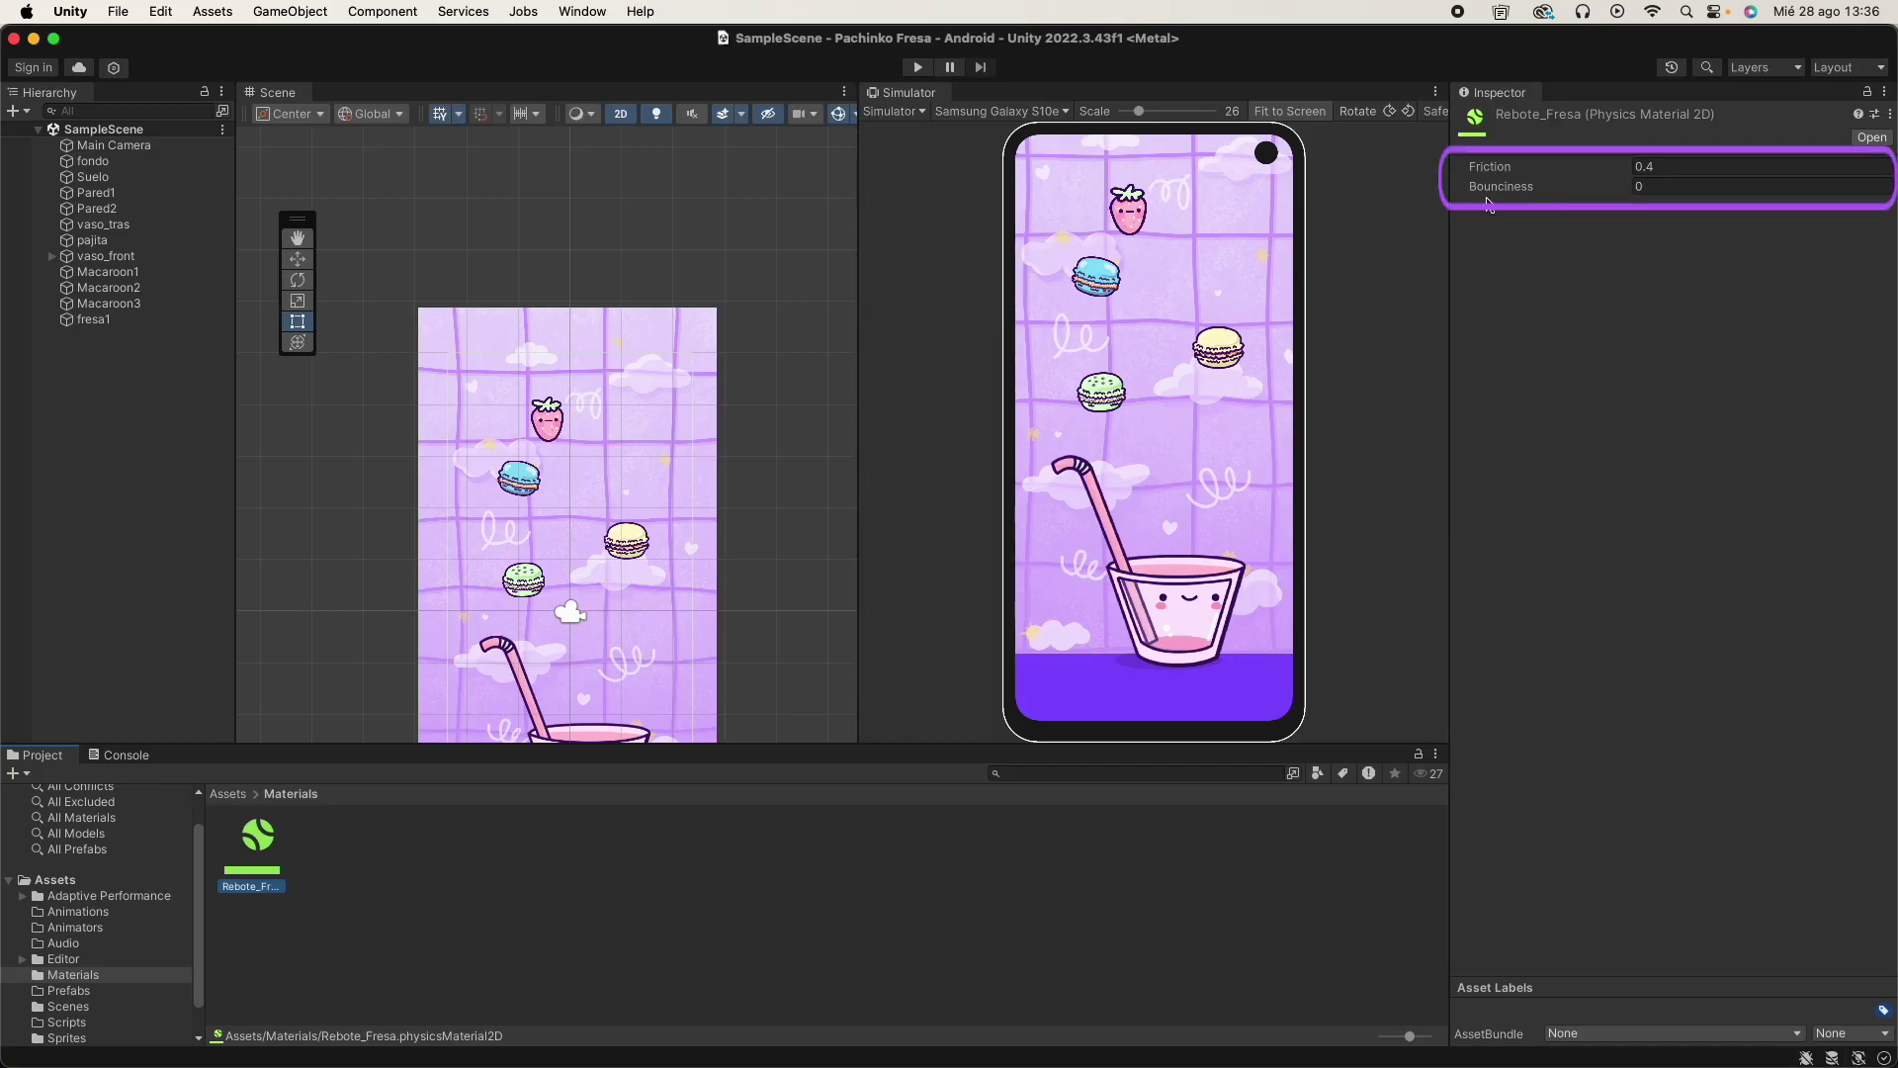
{"action": "left_click", "coordinate": [1644, 188]}
{"action": "double_click", "coordinate": [1657, 189]}
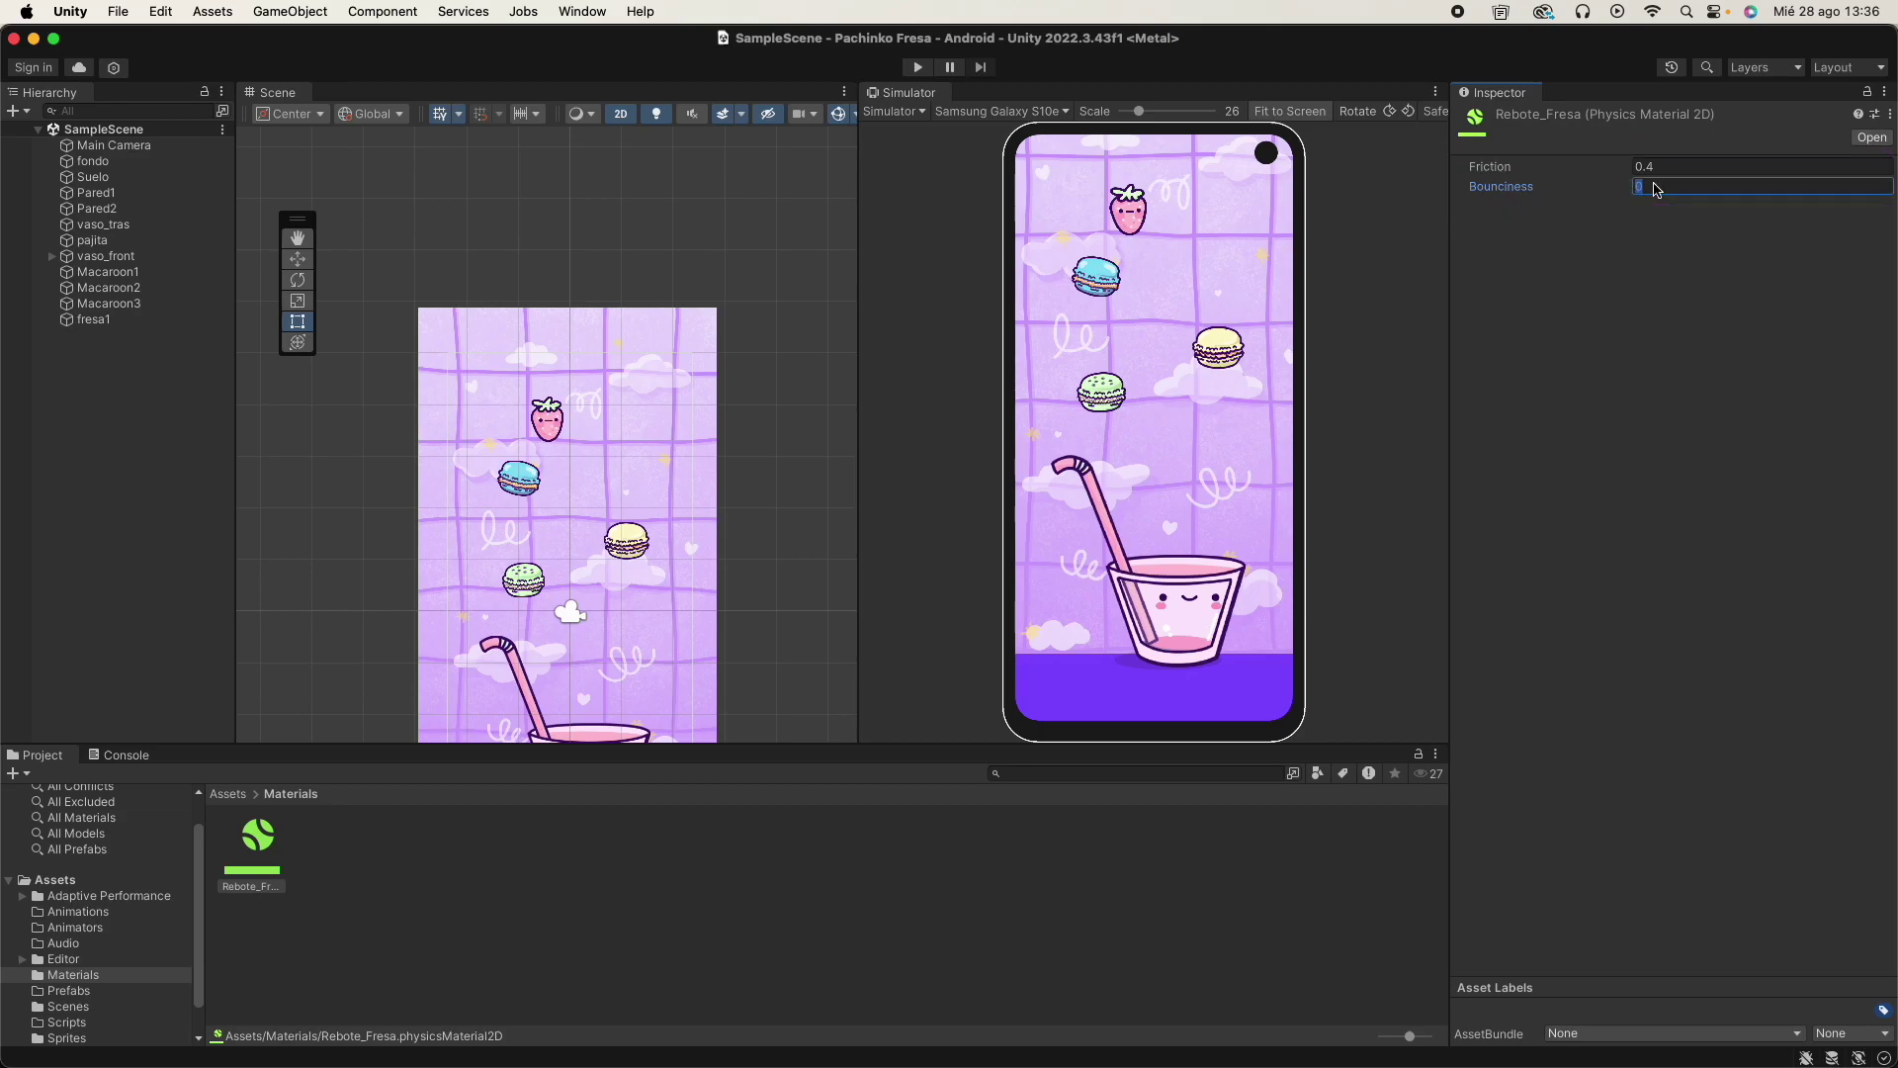
{"action": "type", "text": "0.2"}
Create a Physics Material 2D named Rebote_Macaroons in the Materials folder and set its bounciness.
{"action": "right_click", "coordinate": [400, 864]}
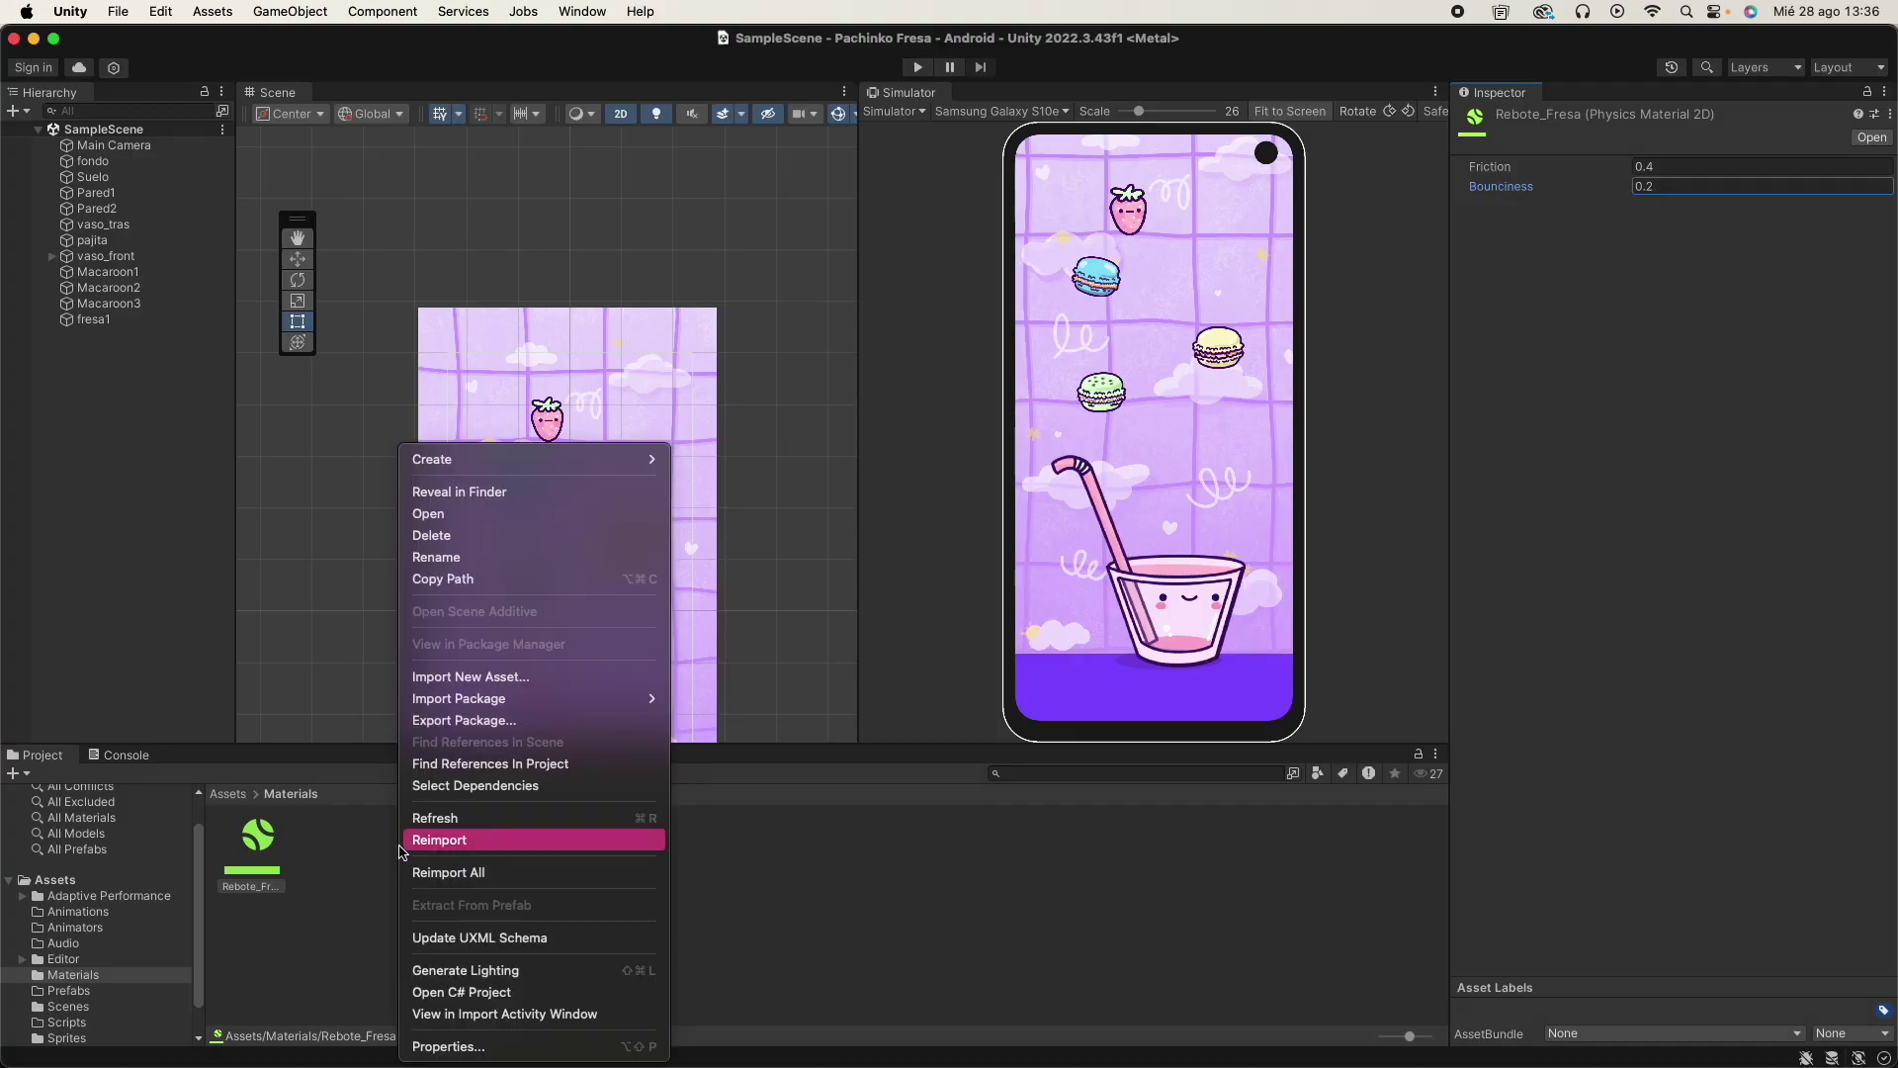
{"action": "right_click", "coordinate": [343, 851]}
{"action": "mouse_move", "coordinate": [583, 459]}
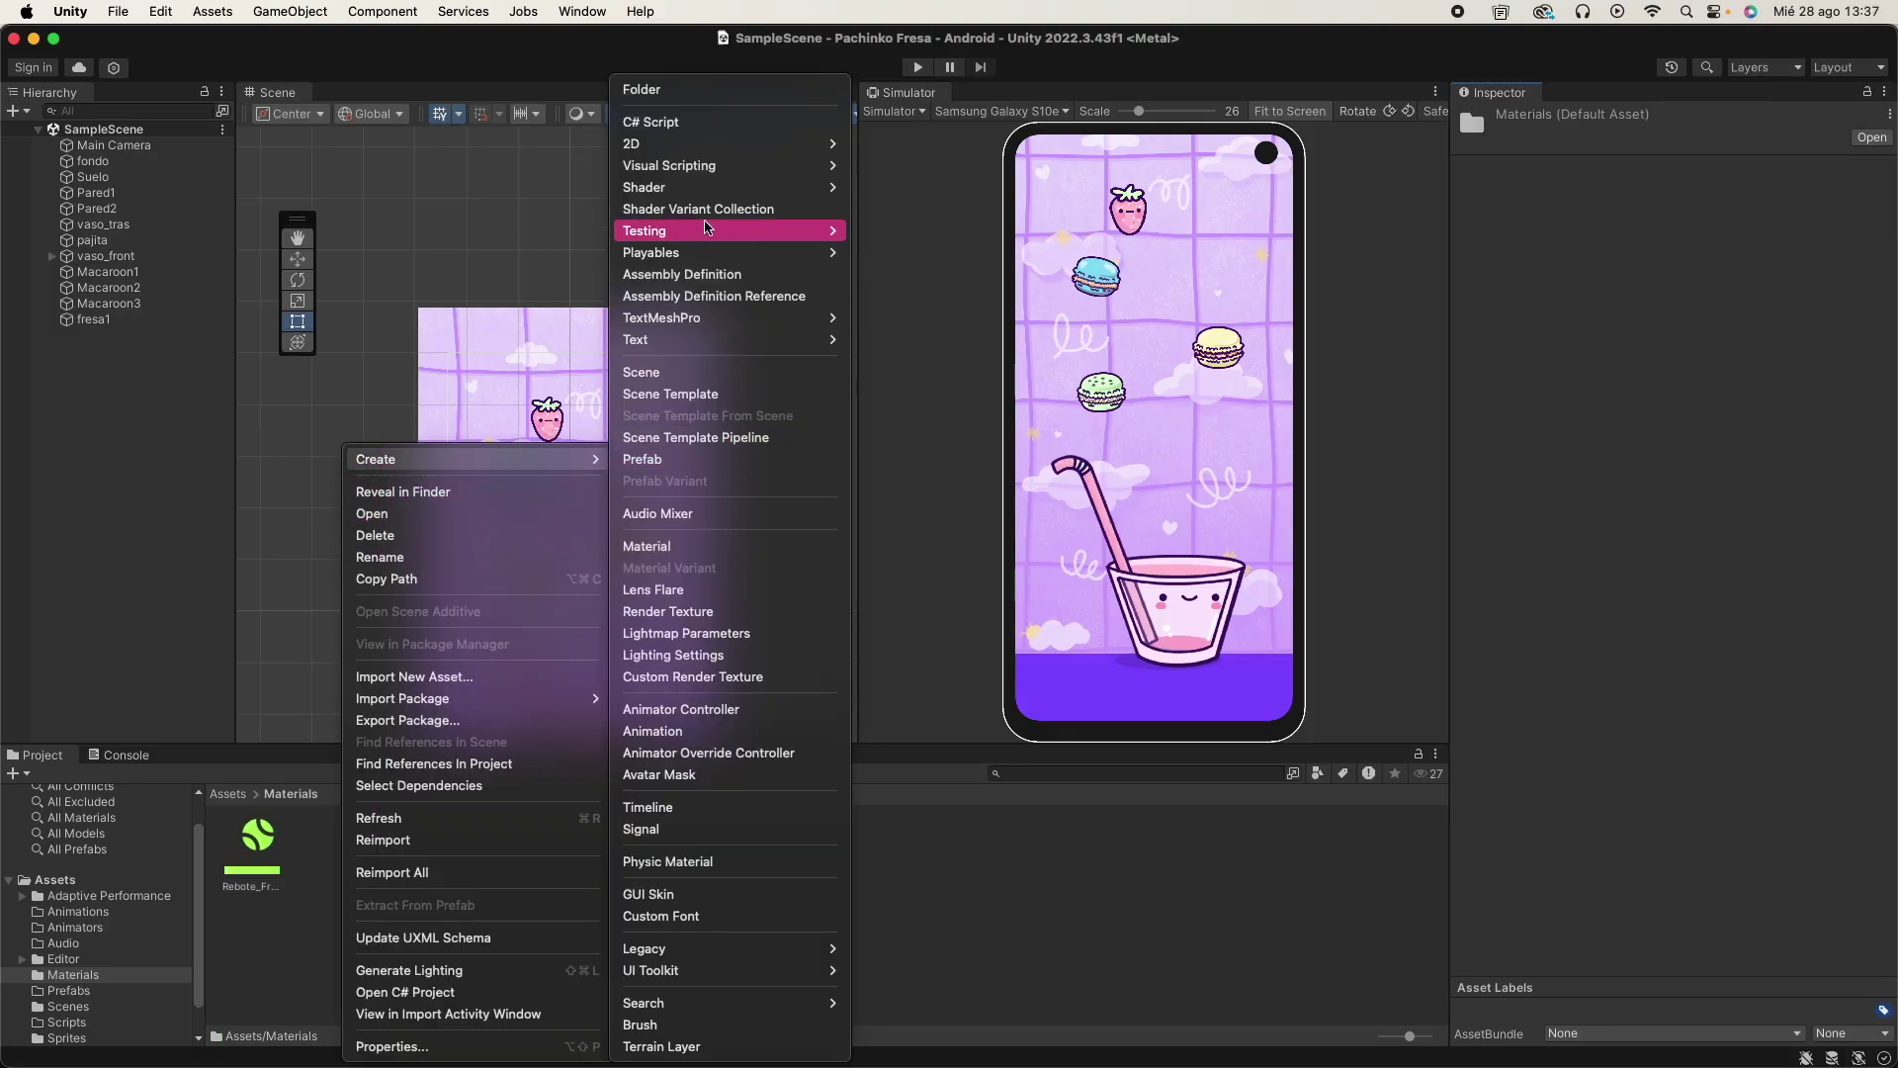
{"action": "mouse_move", "coordinate": [692, 143]}
{"action": "left_click", "coordinate": [949, 225]}
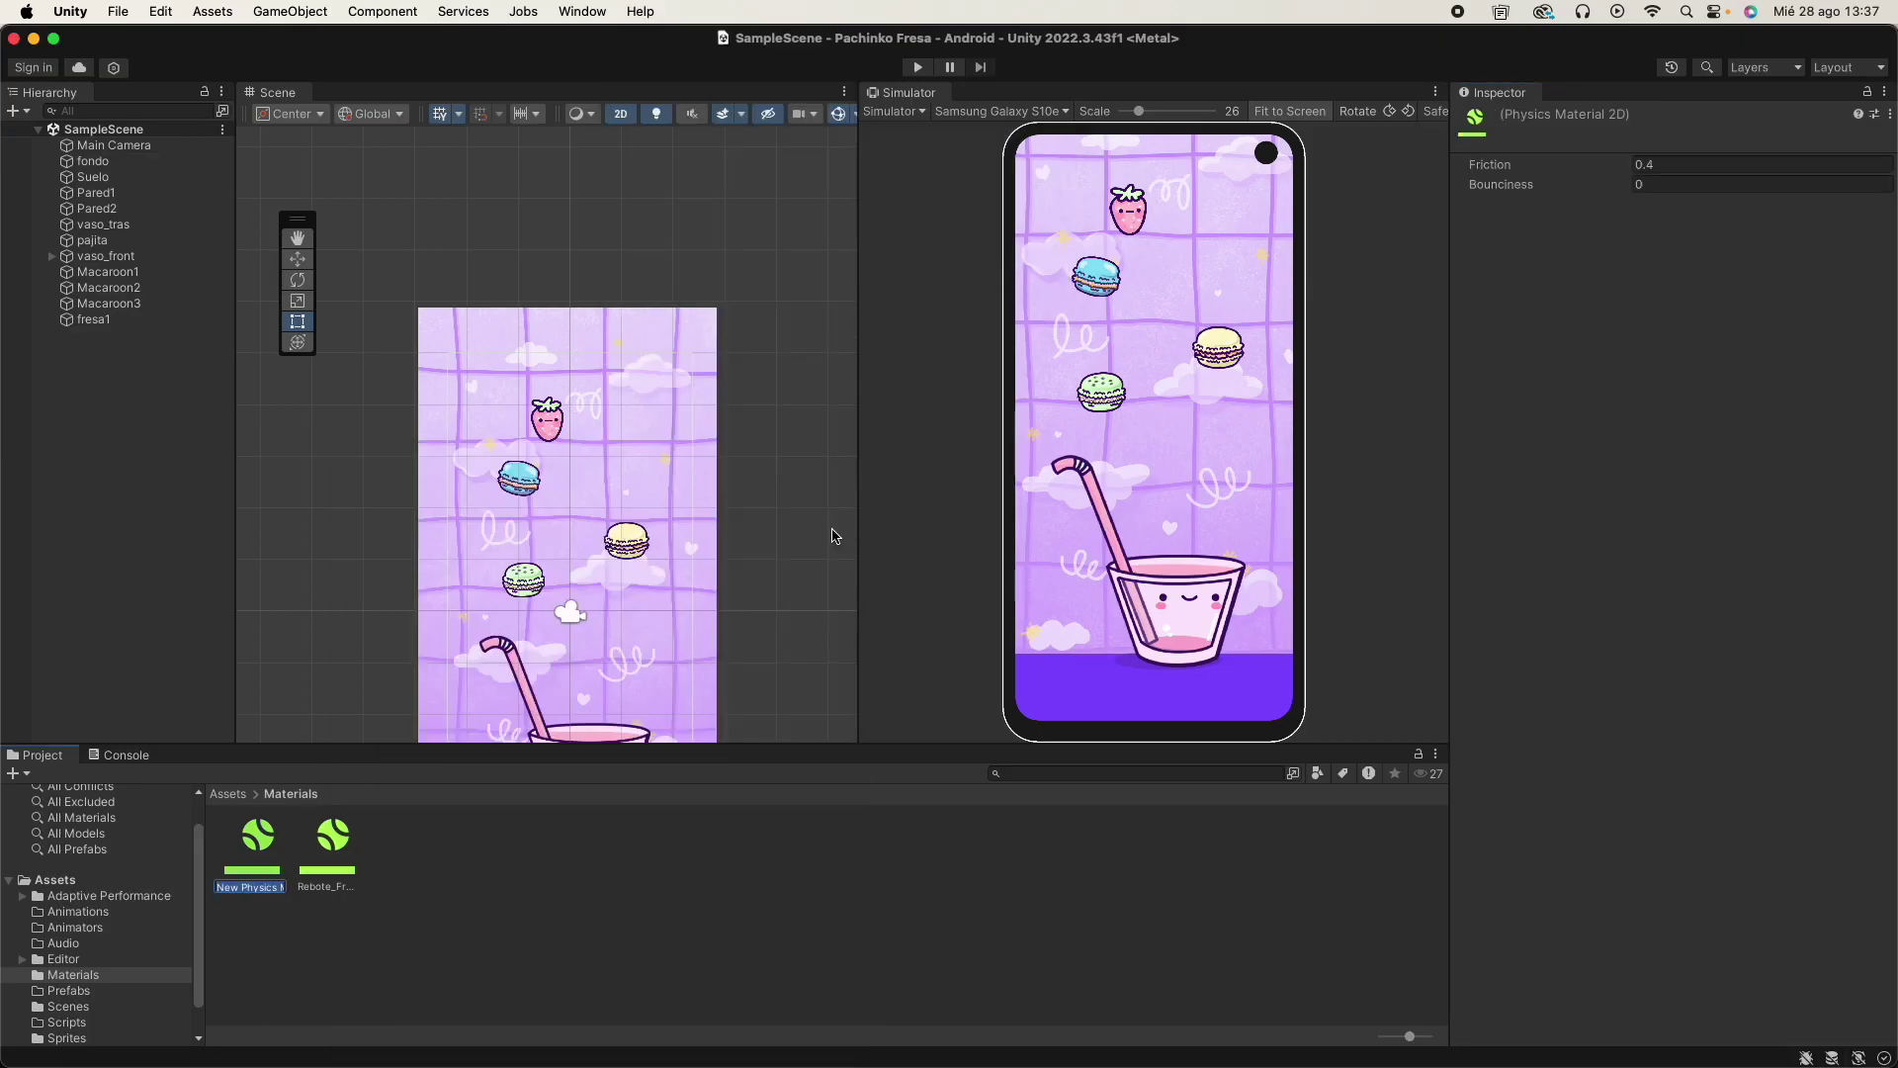
{"action": "type", "text": "Rebote_Macaroons"}
{"action": "key", "text": "Return"}
{"action": "left_click", "coordinate": [1682, 187]}
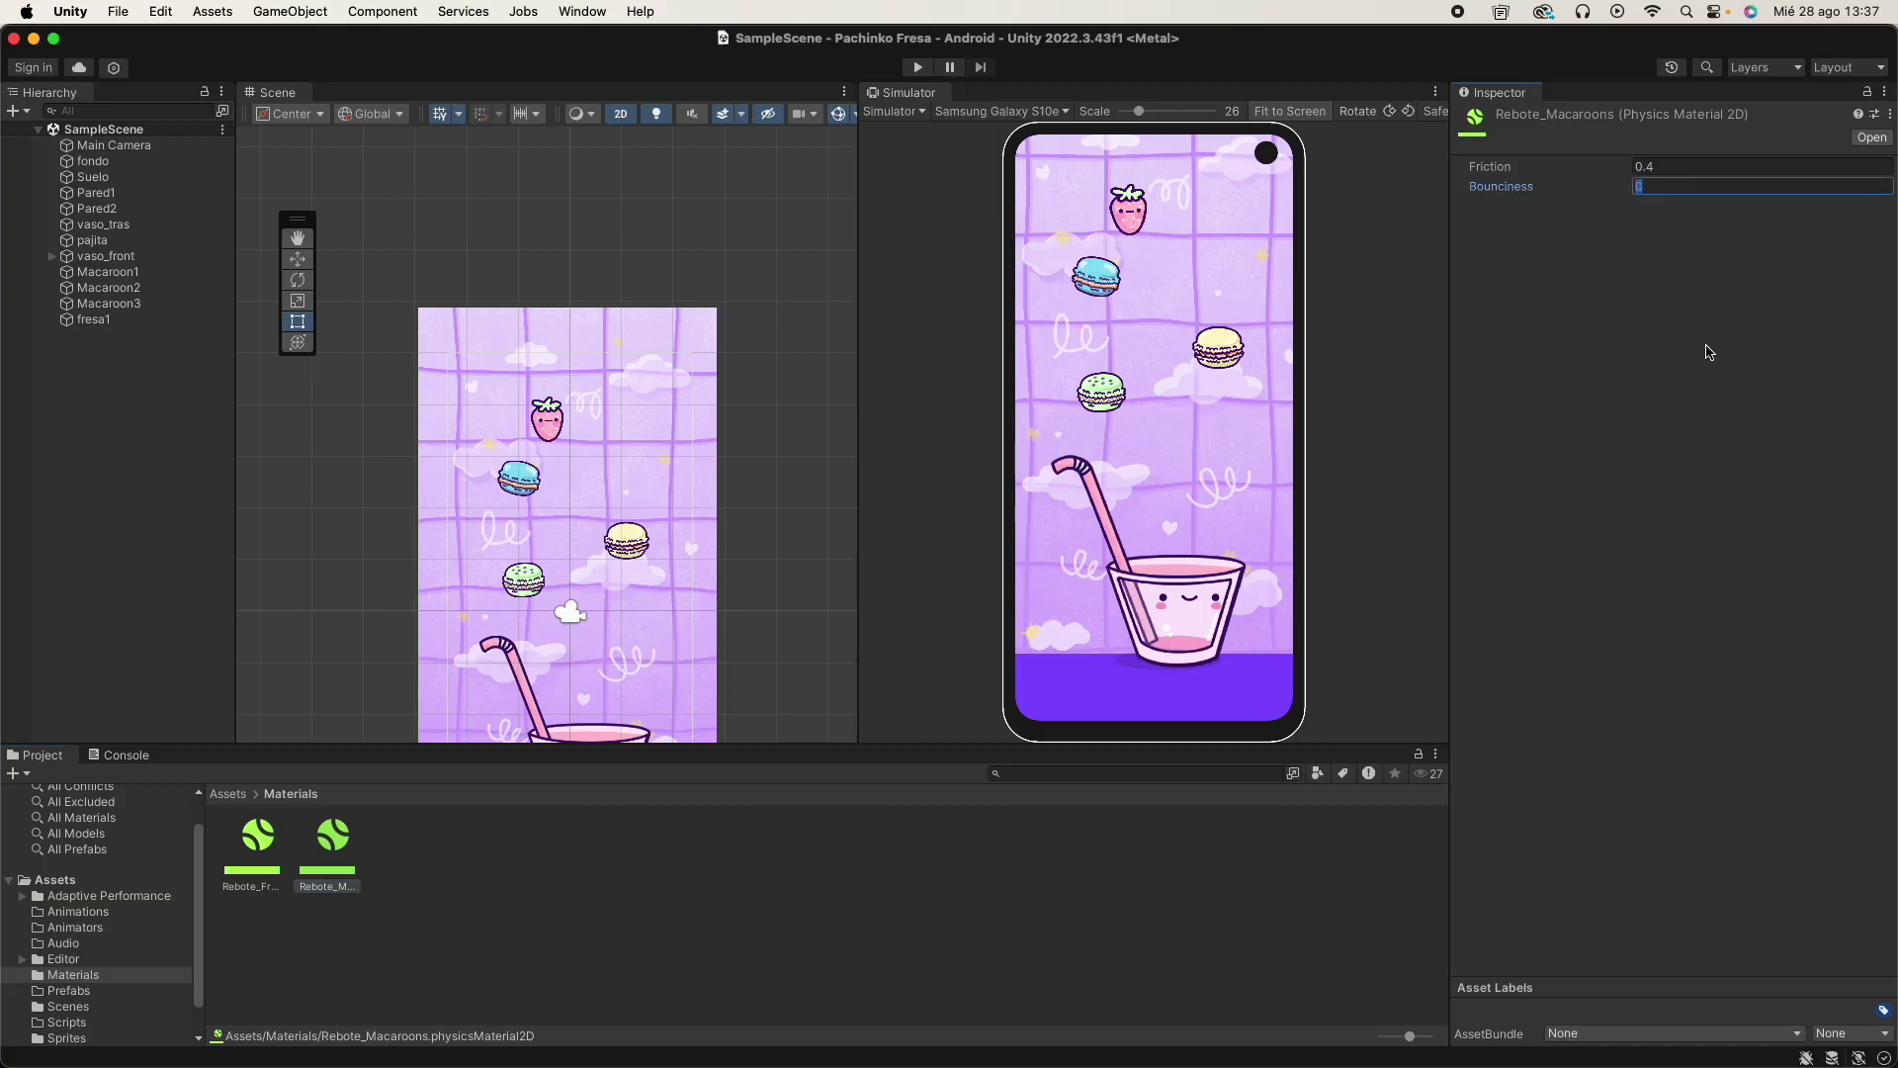
{"action": "left_click", "coordinate": [837, 930]}
Create a Physics Material 2D named Rebote_Suelo in the Materials folder and set its bounciness to 0.1.
{"action": "right_click", "coordinate": [703, 902]}
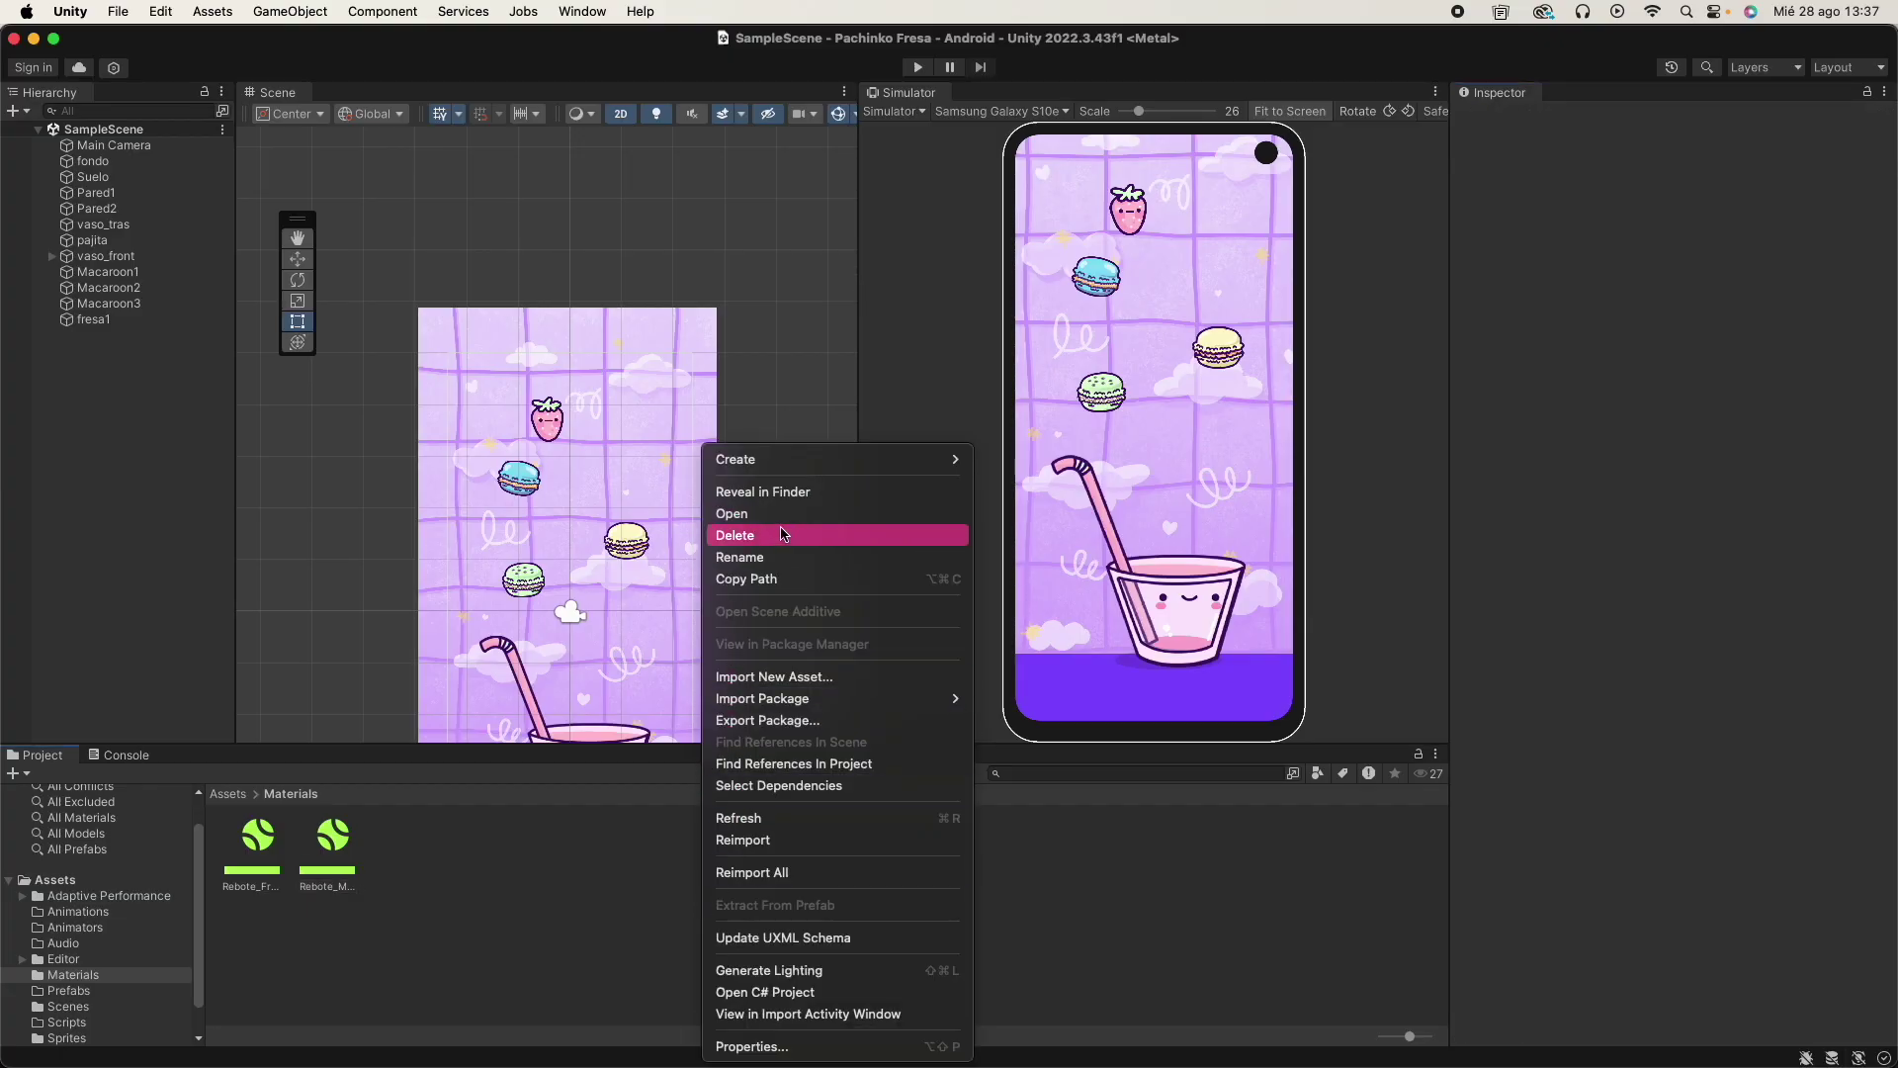
{"action": "mouse_move", "coordinate": [1087, 143]}
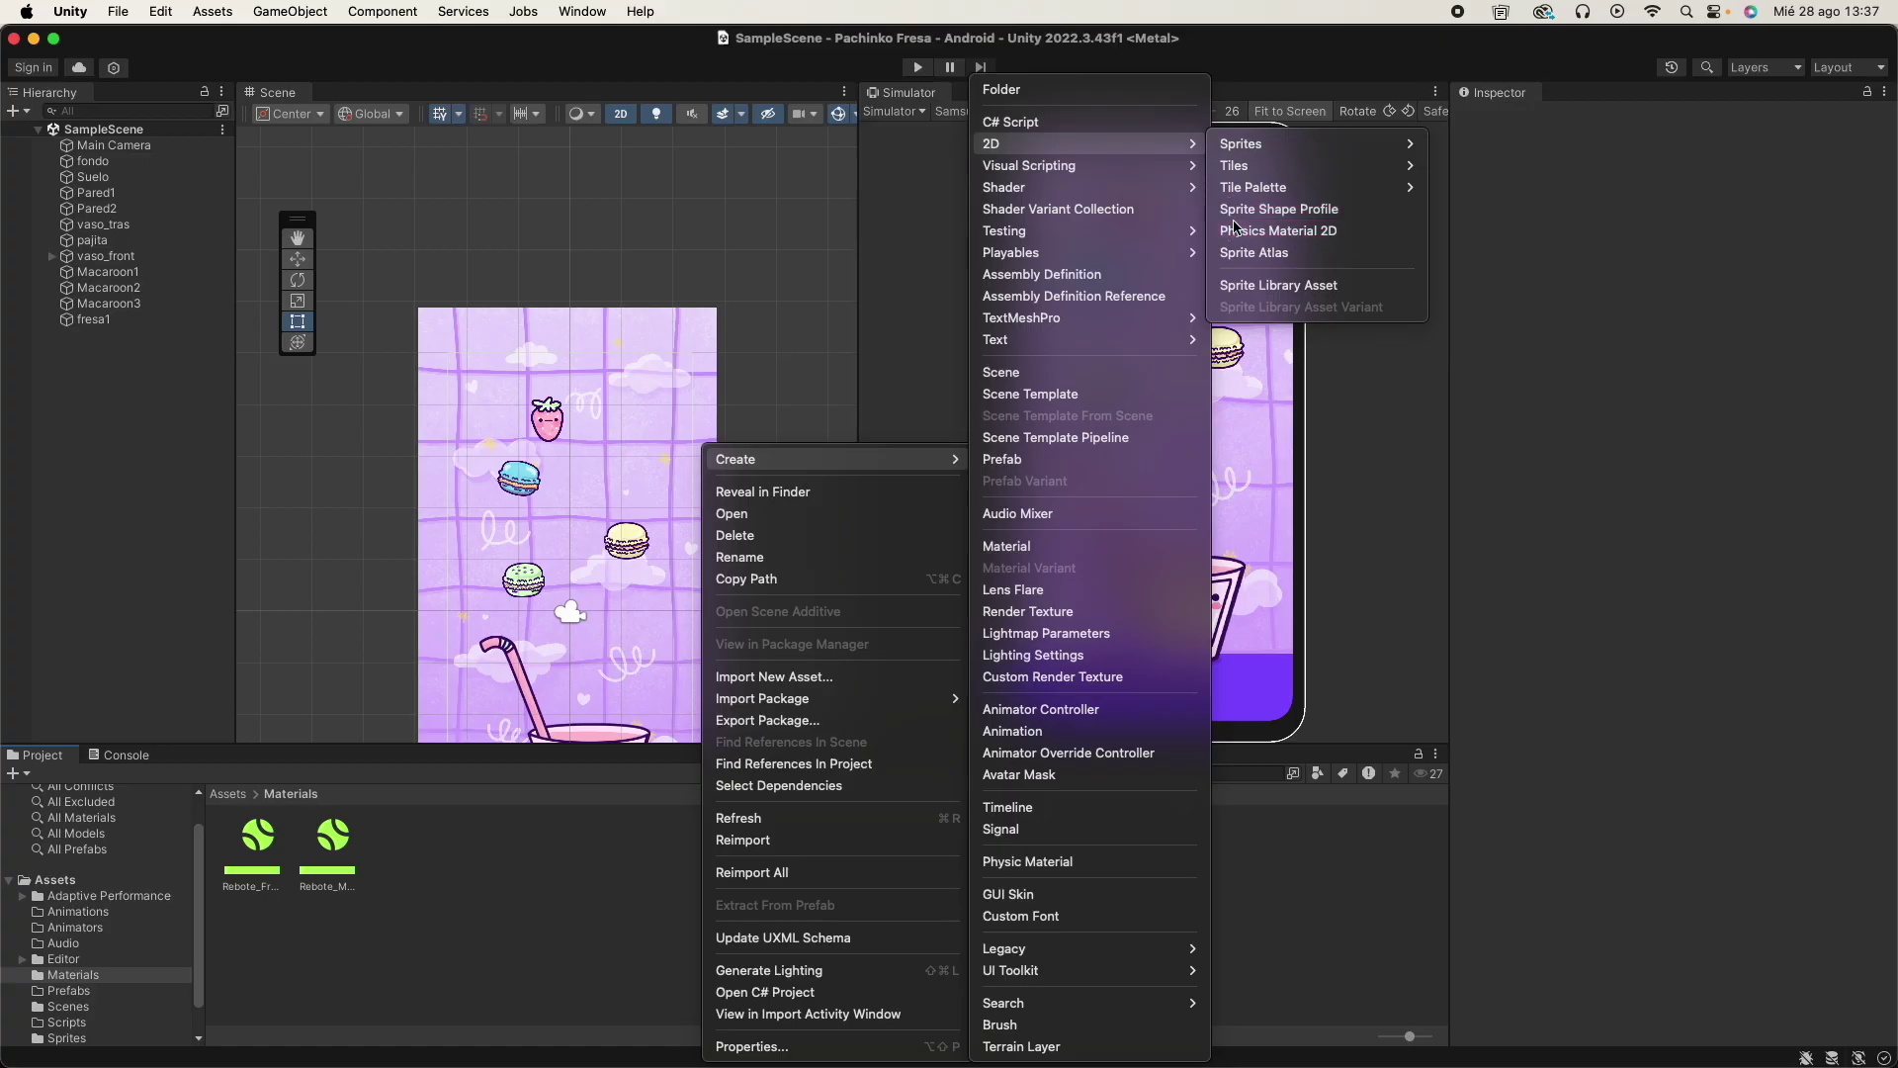
{"action": "left_click", "coordinate": [1315, 217]}
{"action": "type", "text": "Rebote_Suelo"}
{"action": "key", "text": "Return"}
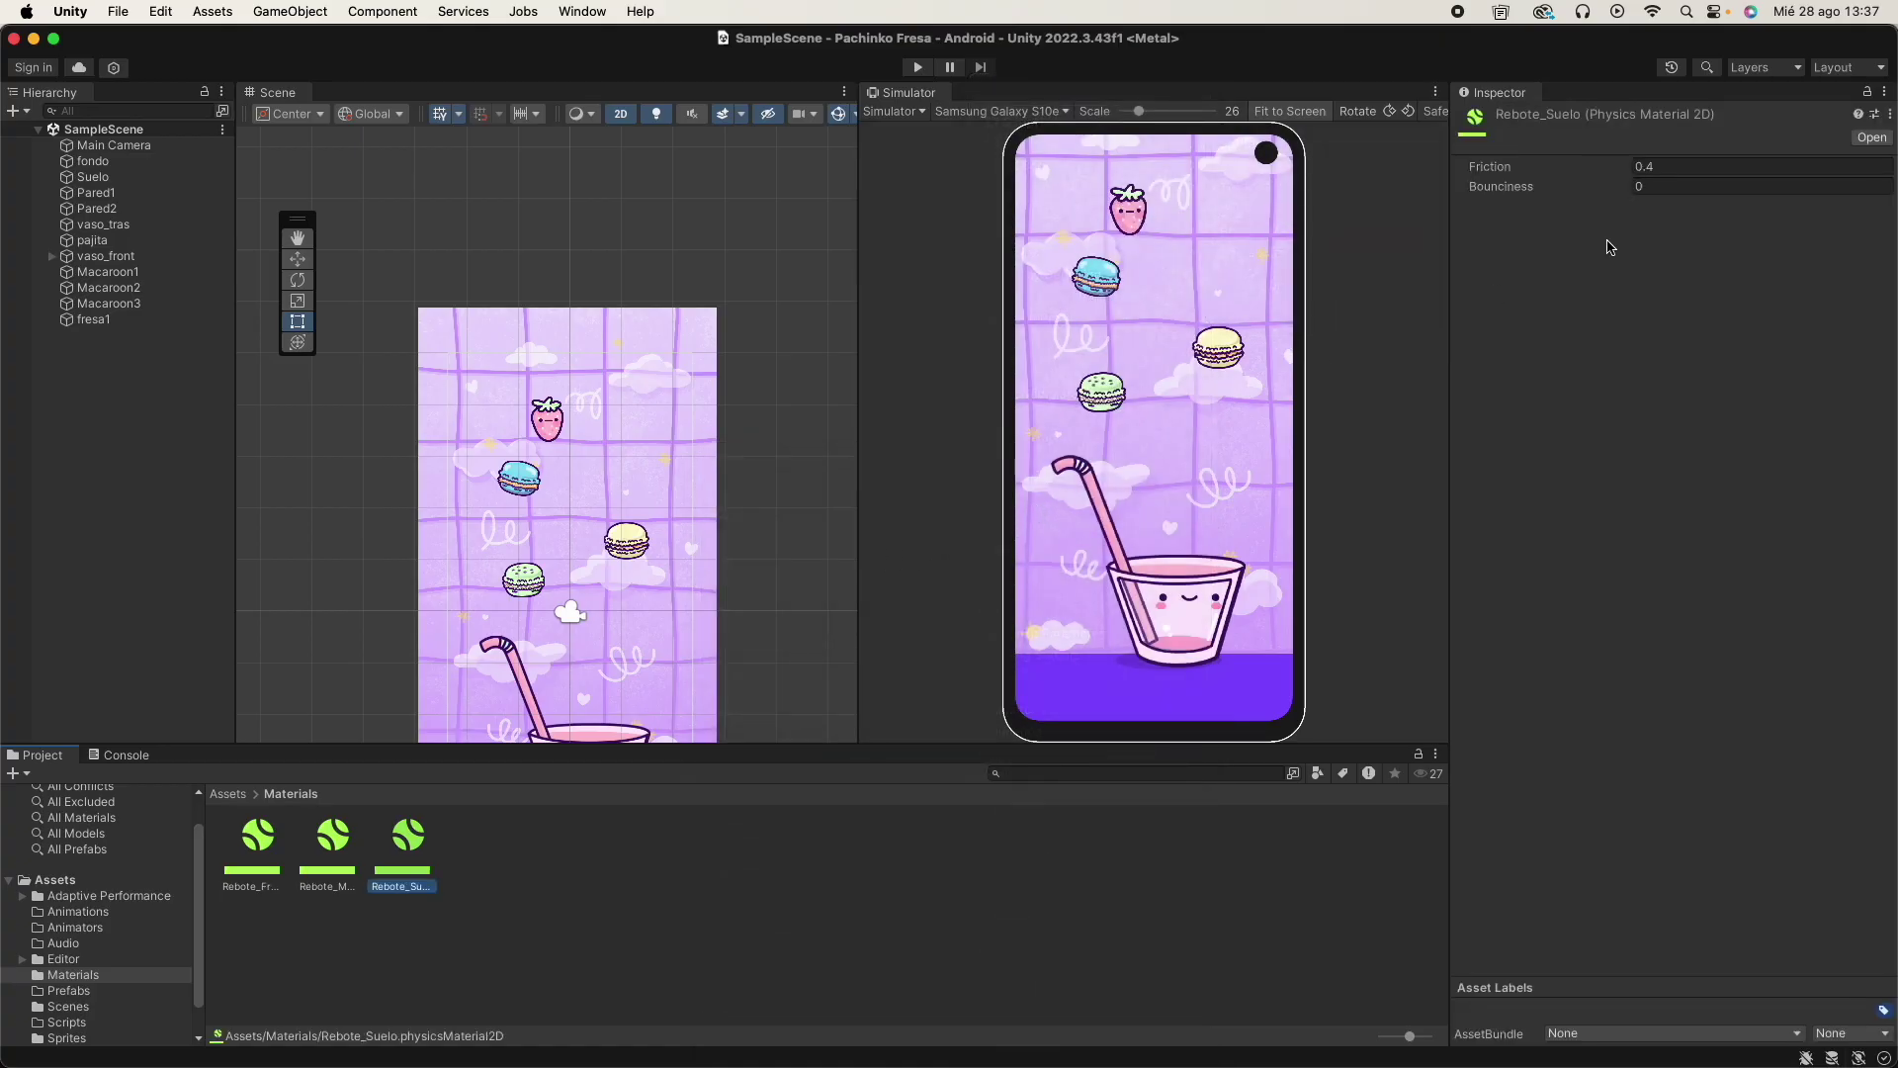
{"action": "left_click", "coordinate": [1649, 188]}
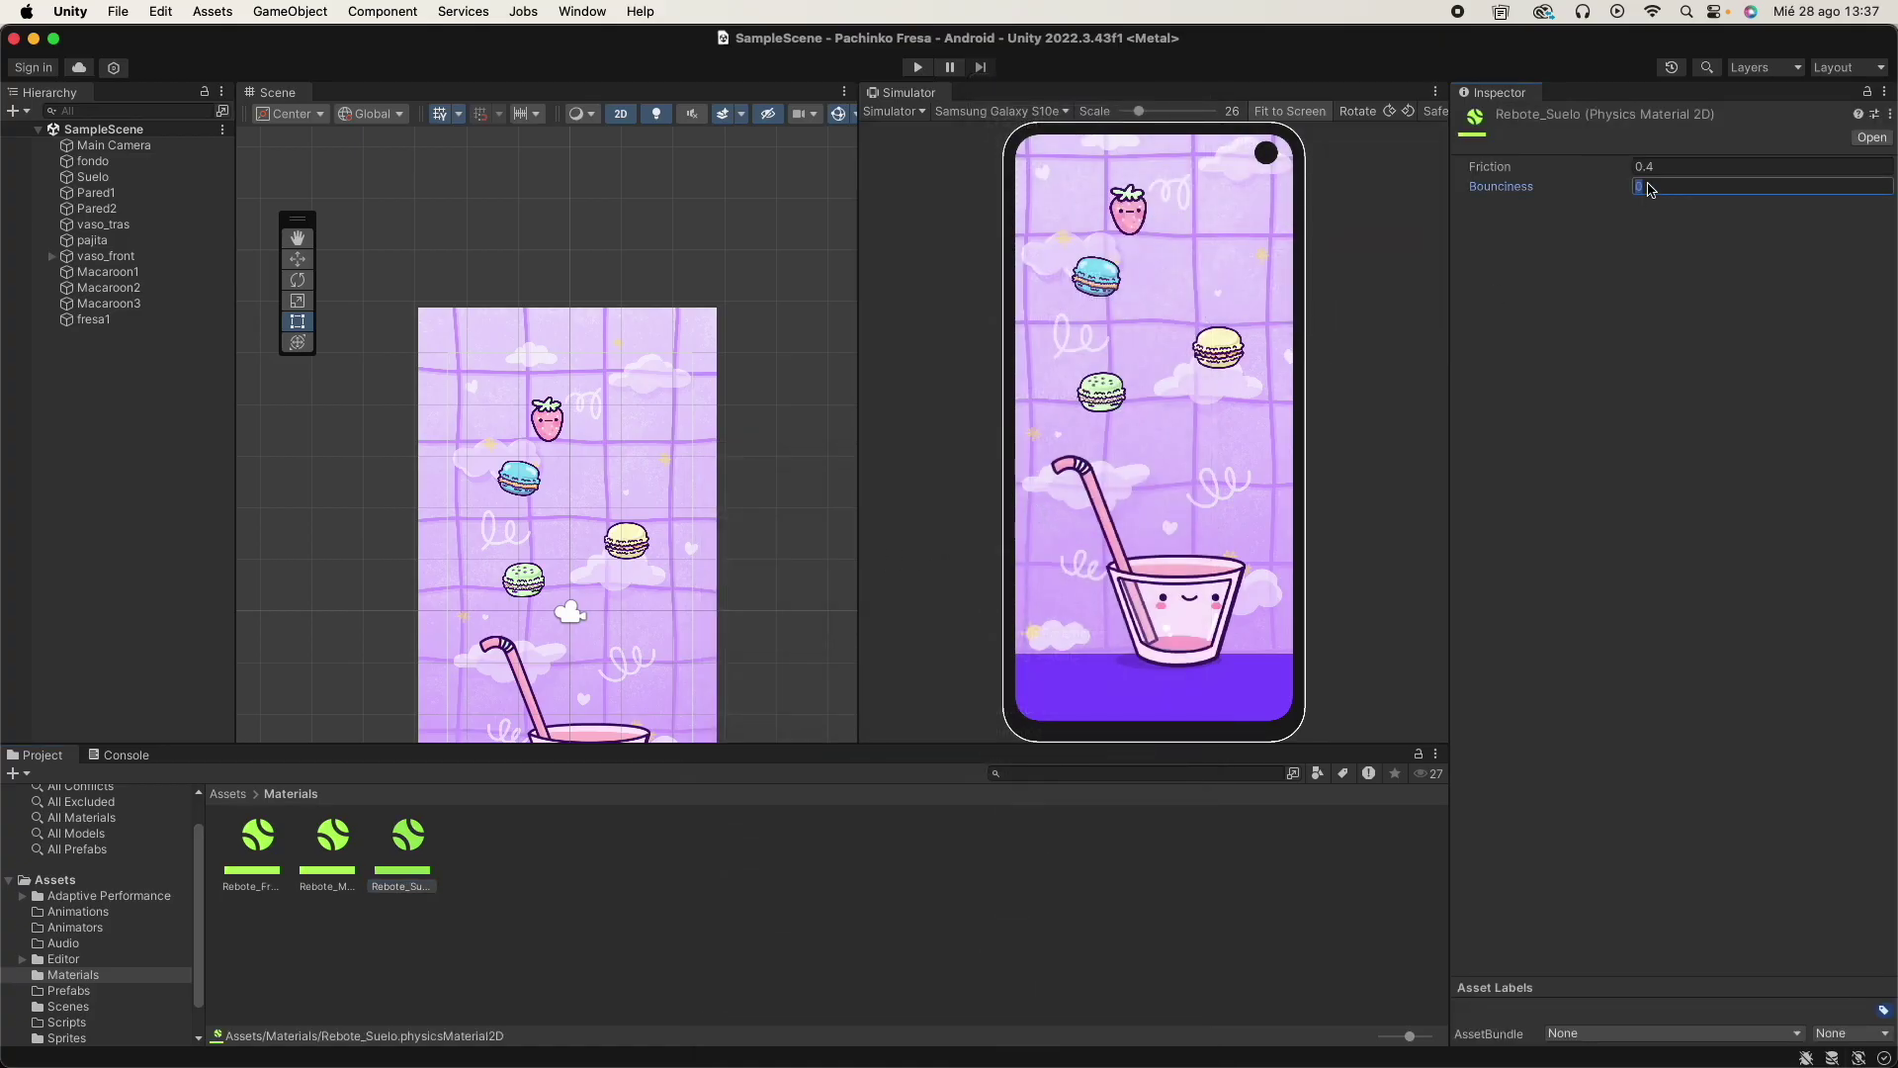
{"action": "type", "text": "0.1"}
Assign Rebote_Fresa as the Rigidbody 2D material of the strawberry fresa1.
{"action": "left_click", "coordinate": [546, 423]}
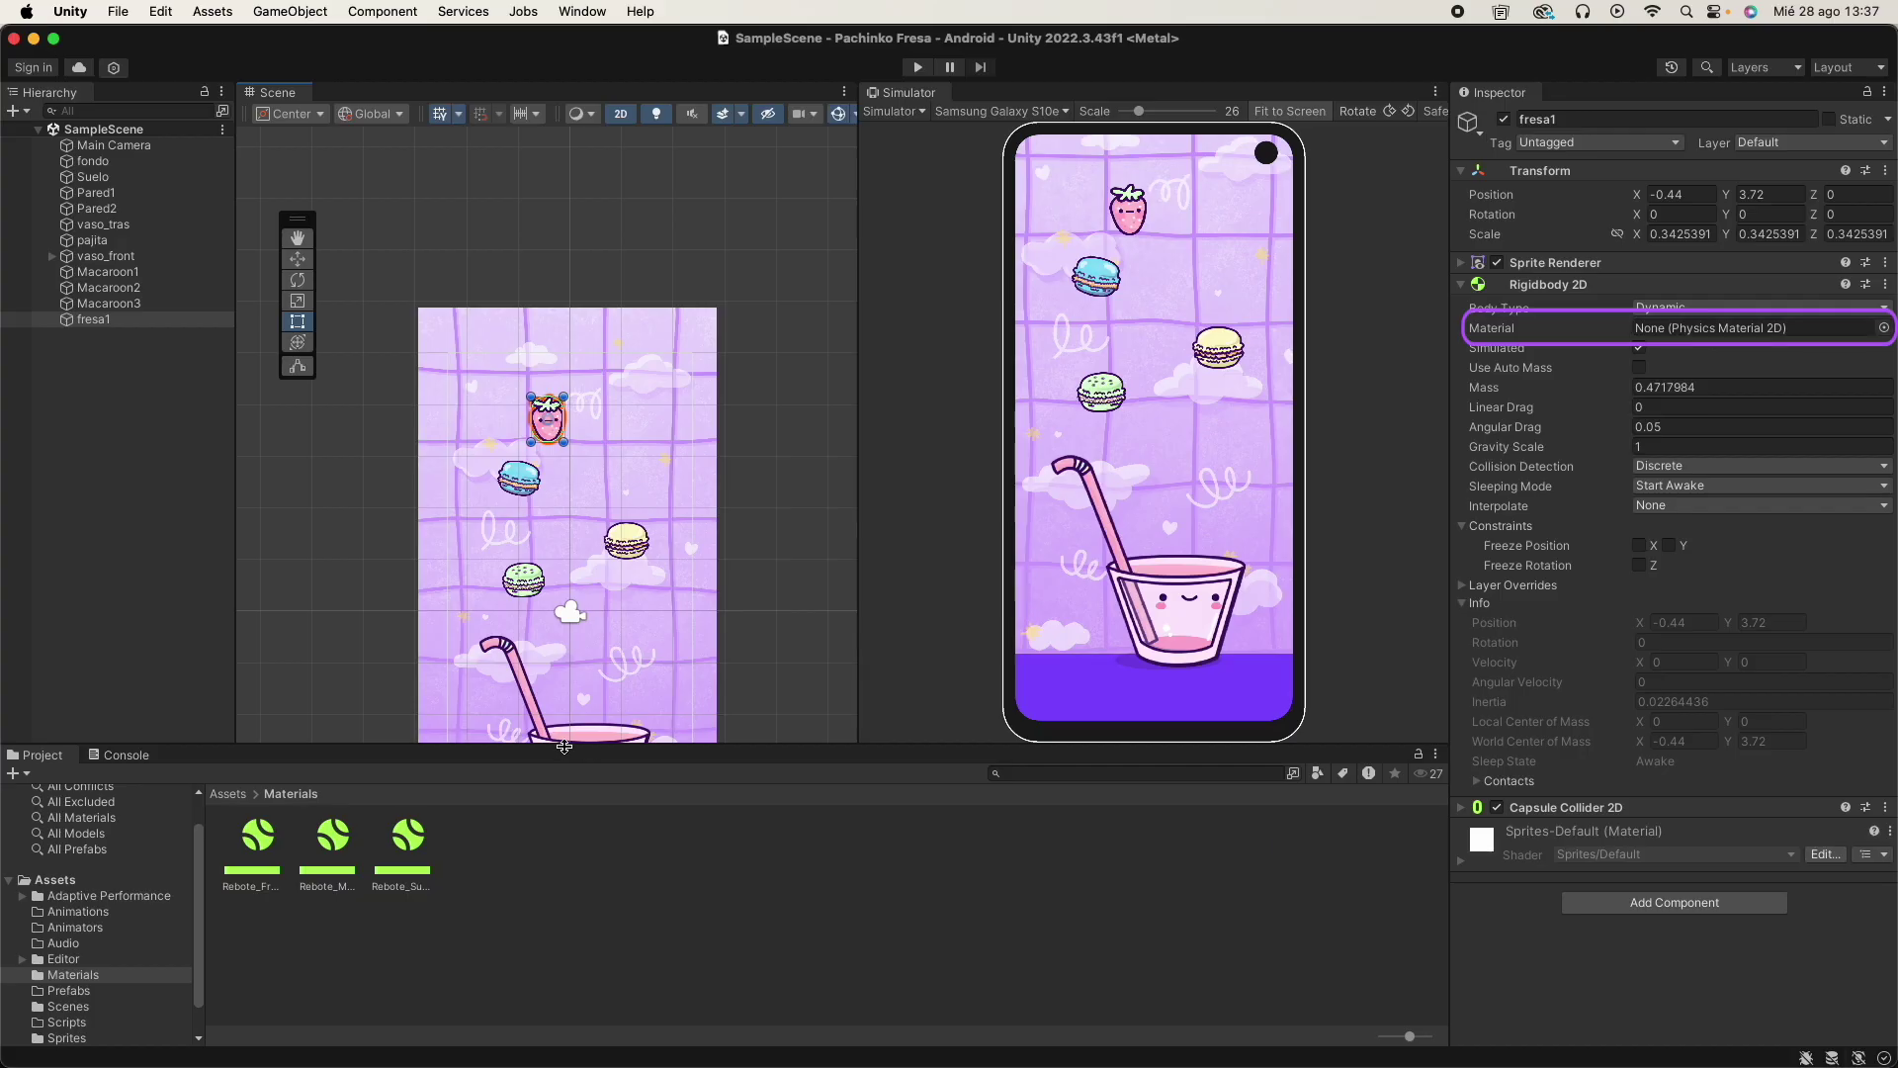
{"action": "left_click", "coordinate": [254, 839]}
{"action": "left_click_drag", "start_coordinate": [254, 839], "coordinate": [1710, 337]}
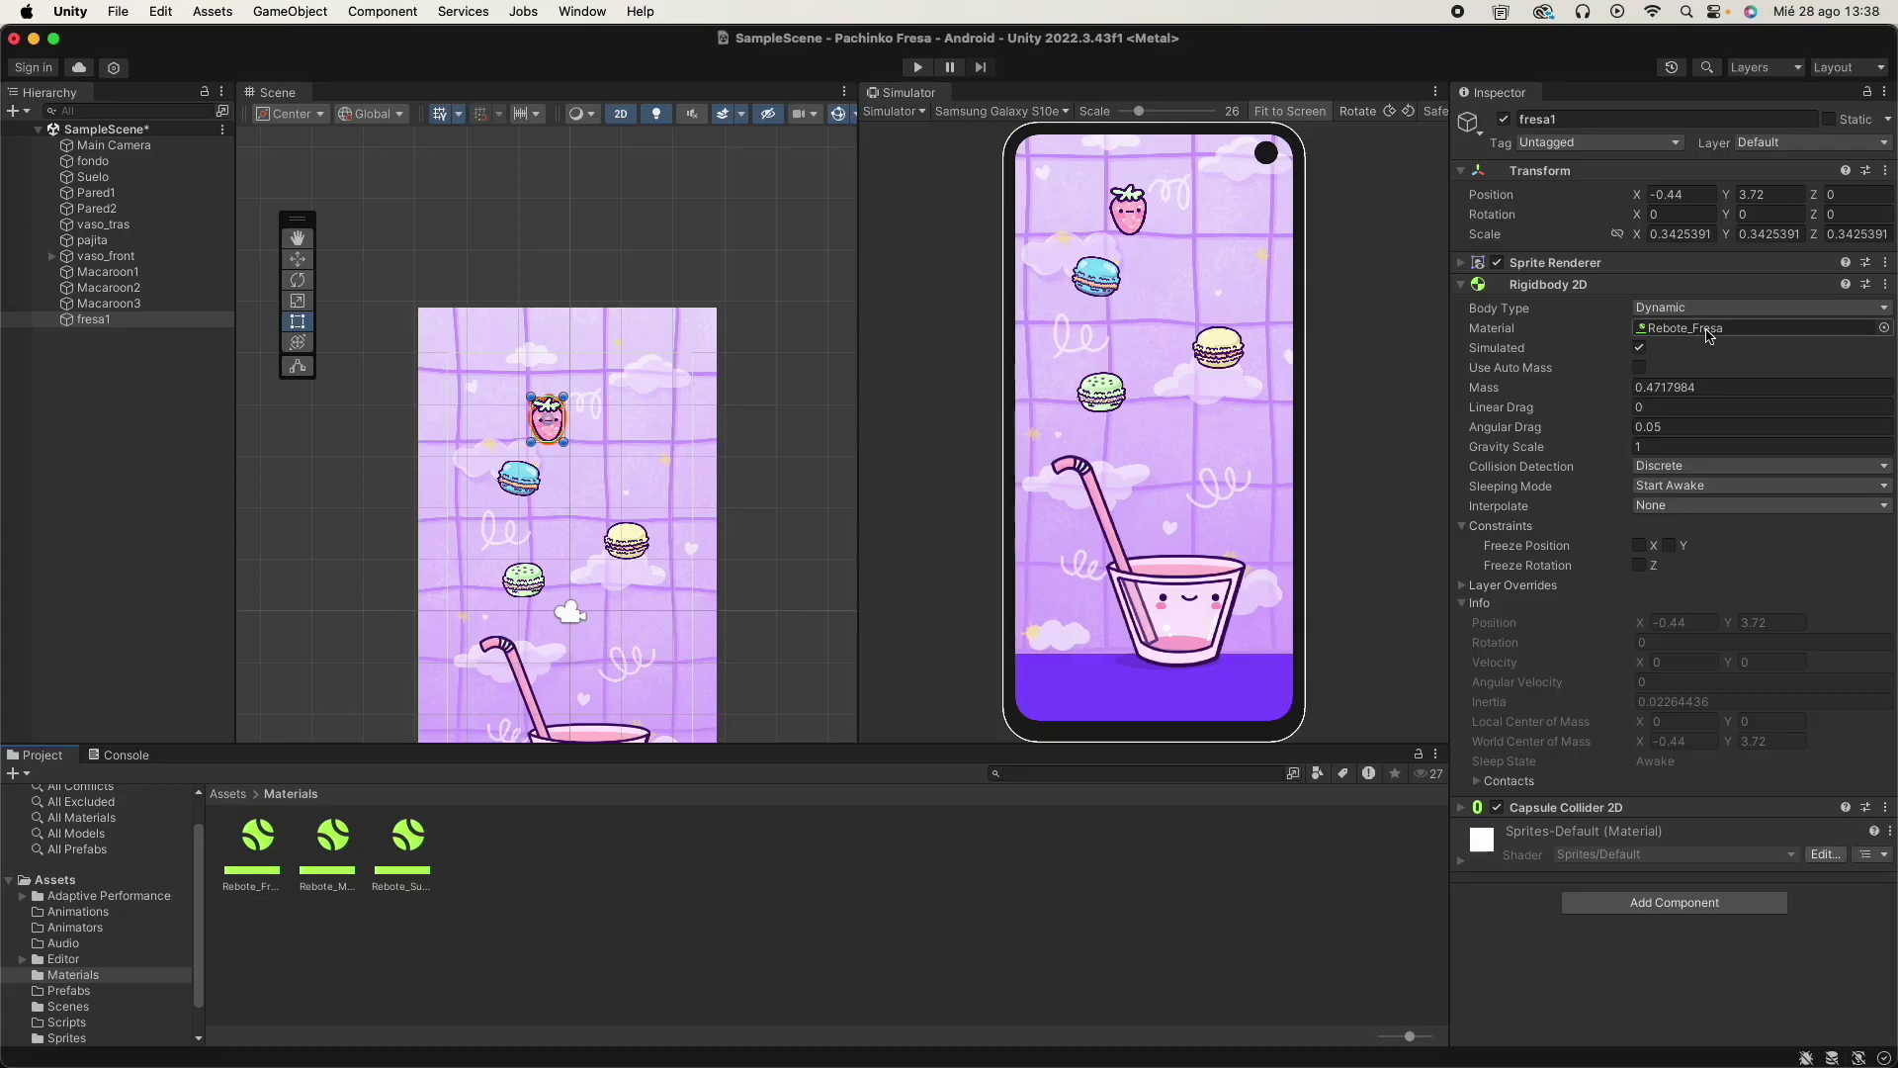
Assign Rebote_Macaroons as the Rigidbody 2D material of the macaroons.
{"action": "left_click", "coordinate": [533, 485]}
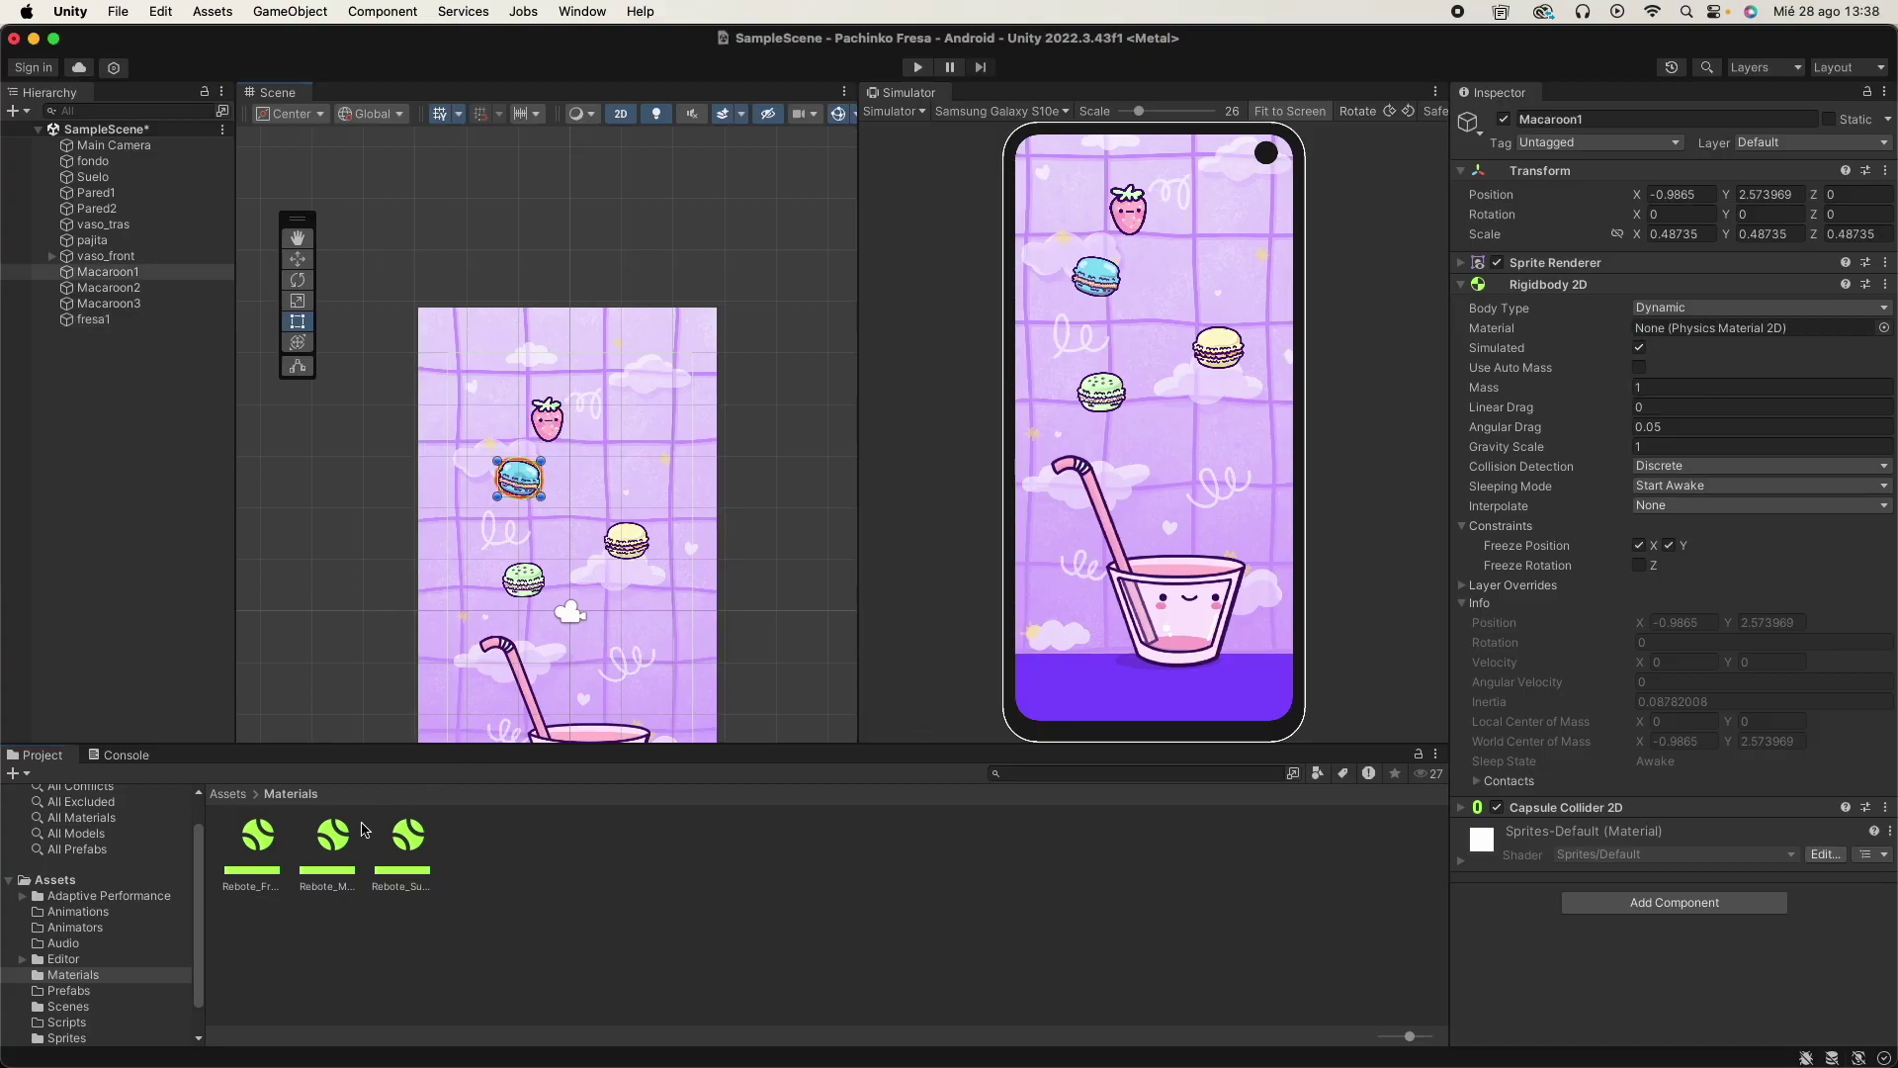
{"action": "left_click_drag", "start_coordinate": [341, 844], "coordinate": [1760, 332]}
{"action": "left_click", "coordinate": [526, 582]}
Assign Rebote_Suelo as the floor Suelo's Rigidbody 2D material and run the game to test the bounces.
{"action": "scroll", "coordinate": [718, 532], "scroll_direction": "down", "scroll_amount": 3}
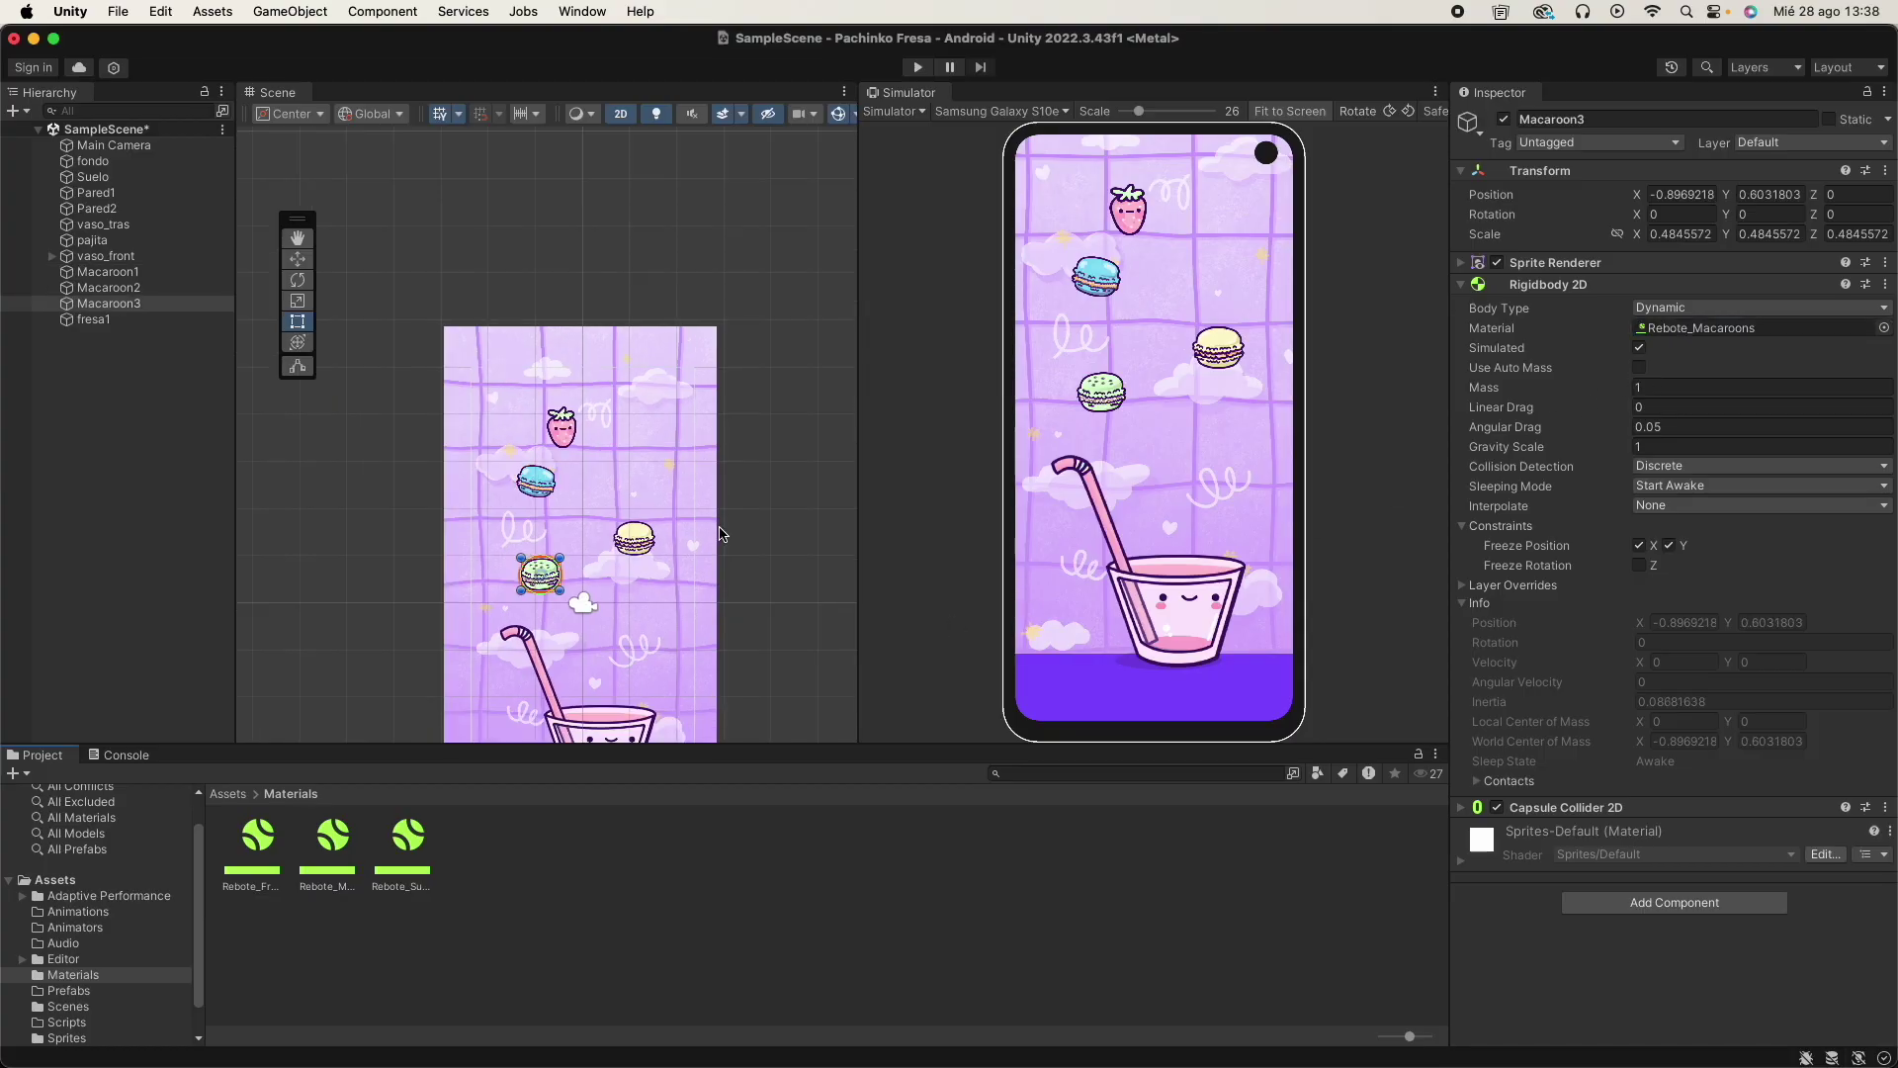
{"action": "middle_click_drag", "start_coordinate": [720, 532], "coordinate": [726, 361]}
{"action": "left_click", "coordinate": [670, 634]}
{"action": "left_click_drag", "start_coordinate": [408, 839], "coordinate": [1721, 330]}
{"action": "left_click", "coordinate": [917, 67]}
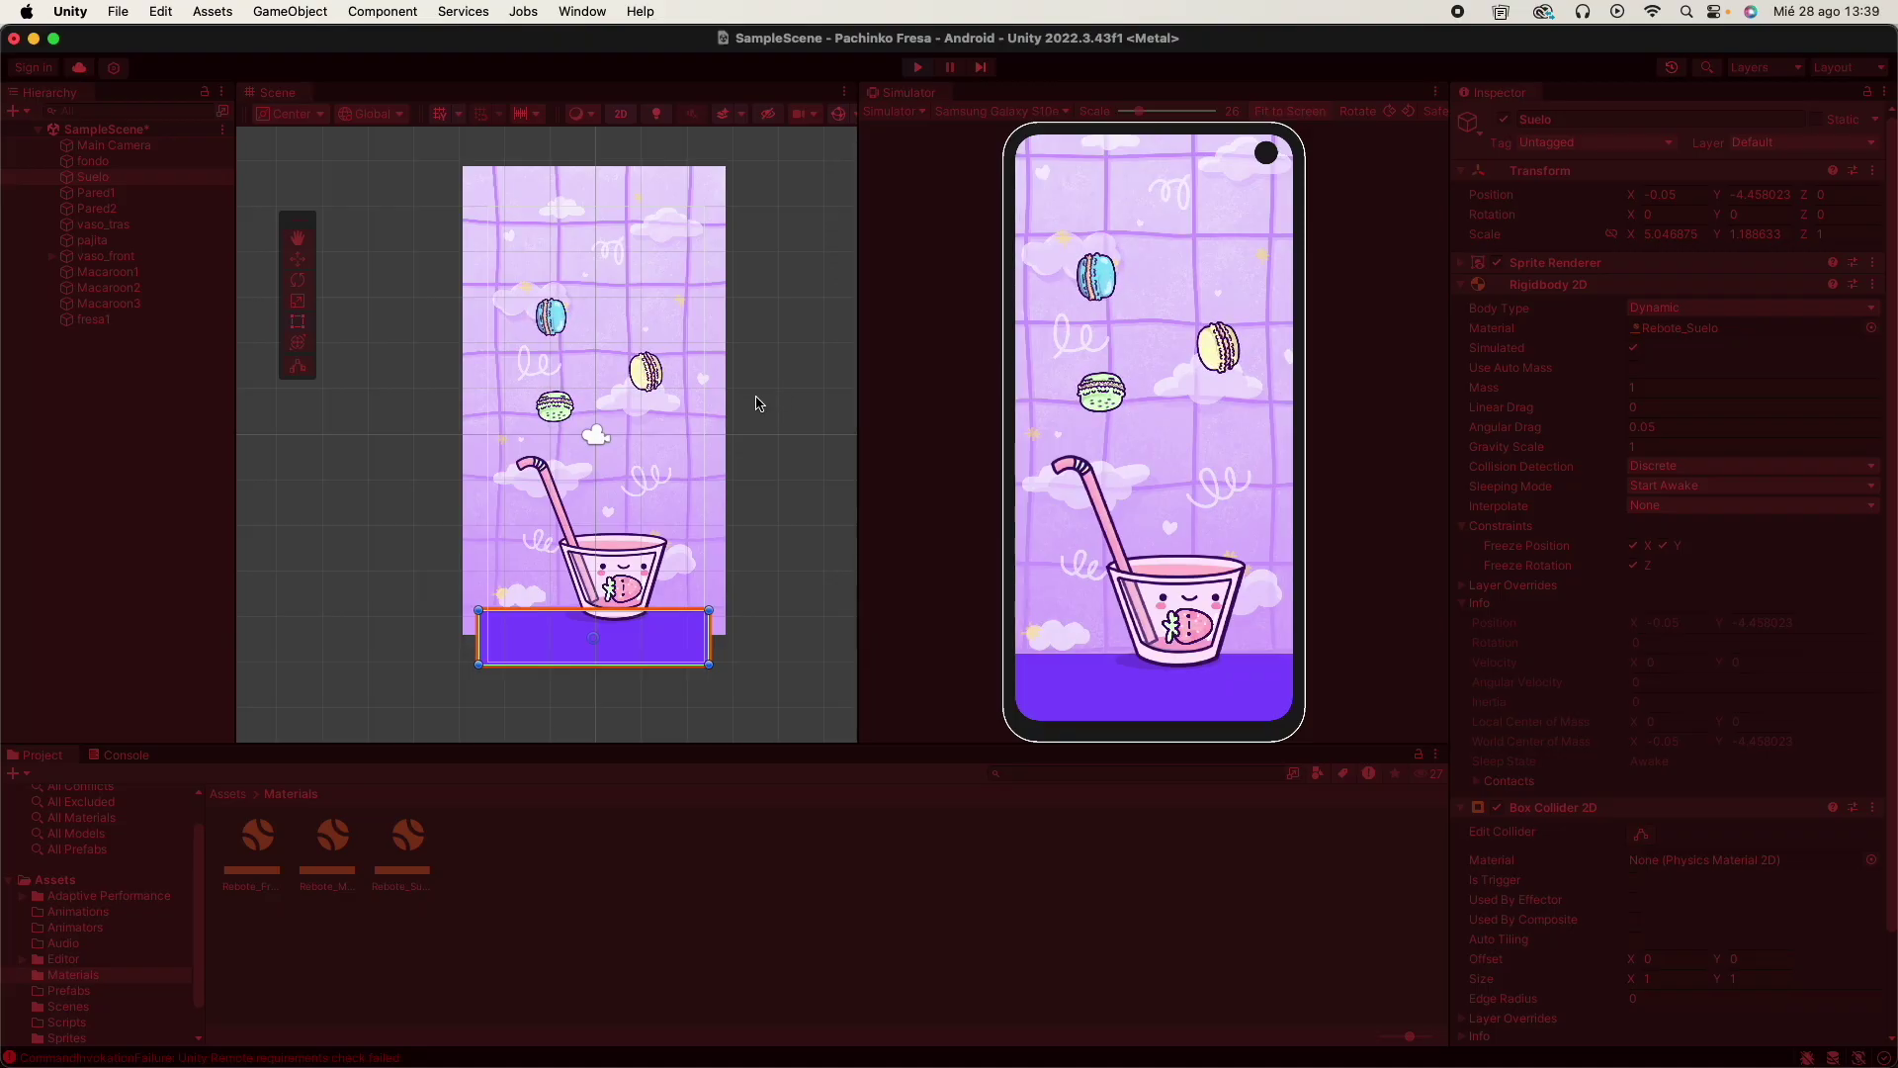
{"action": "left_click", "coordinate": [918, 67]}
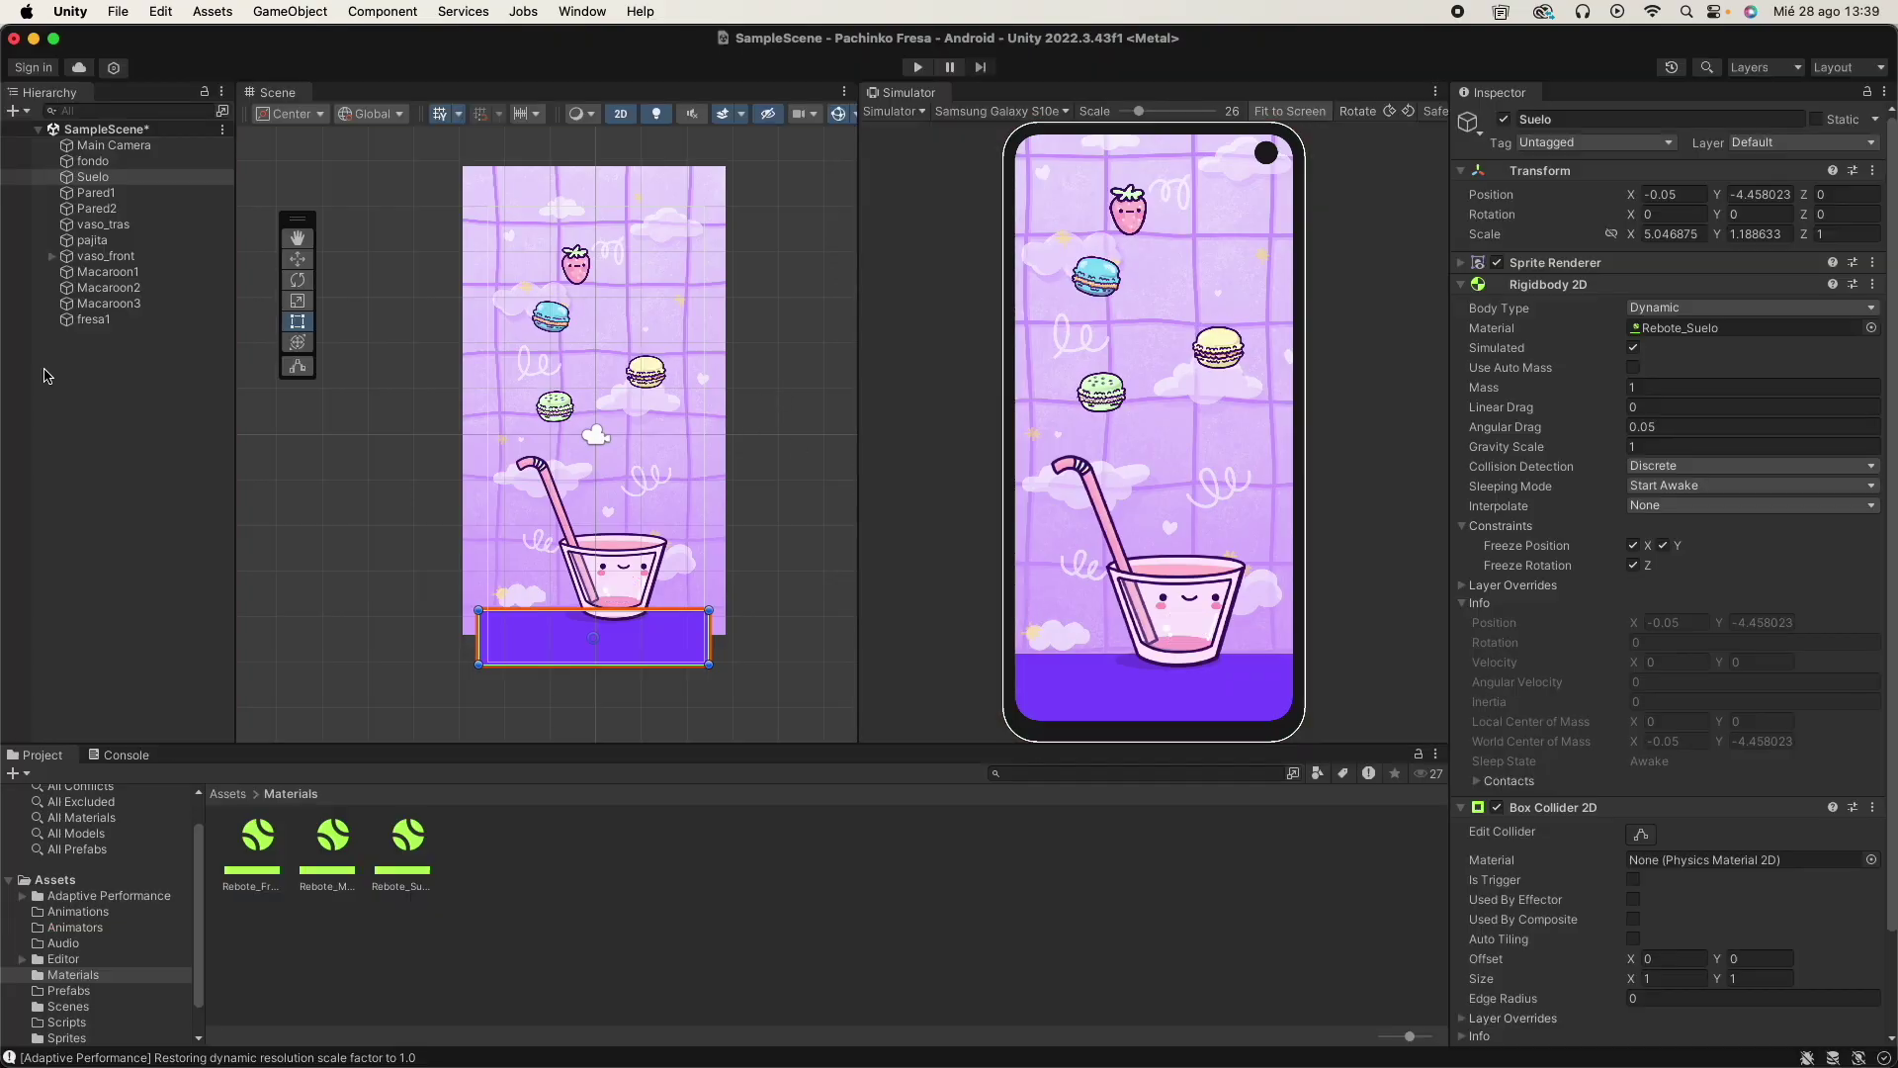
Assign Rebote_Suelo as the Rigidbody 2D material of the walls Pared1 and Pared2.
{"action": "left_click", "coordinate": [95, 191]}
{"action": "left_click_drag", "start_coordinate": [408, 836], "coordinate": [1725, 339]}
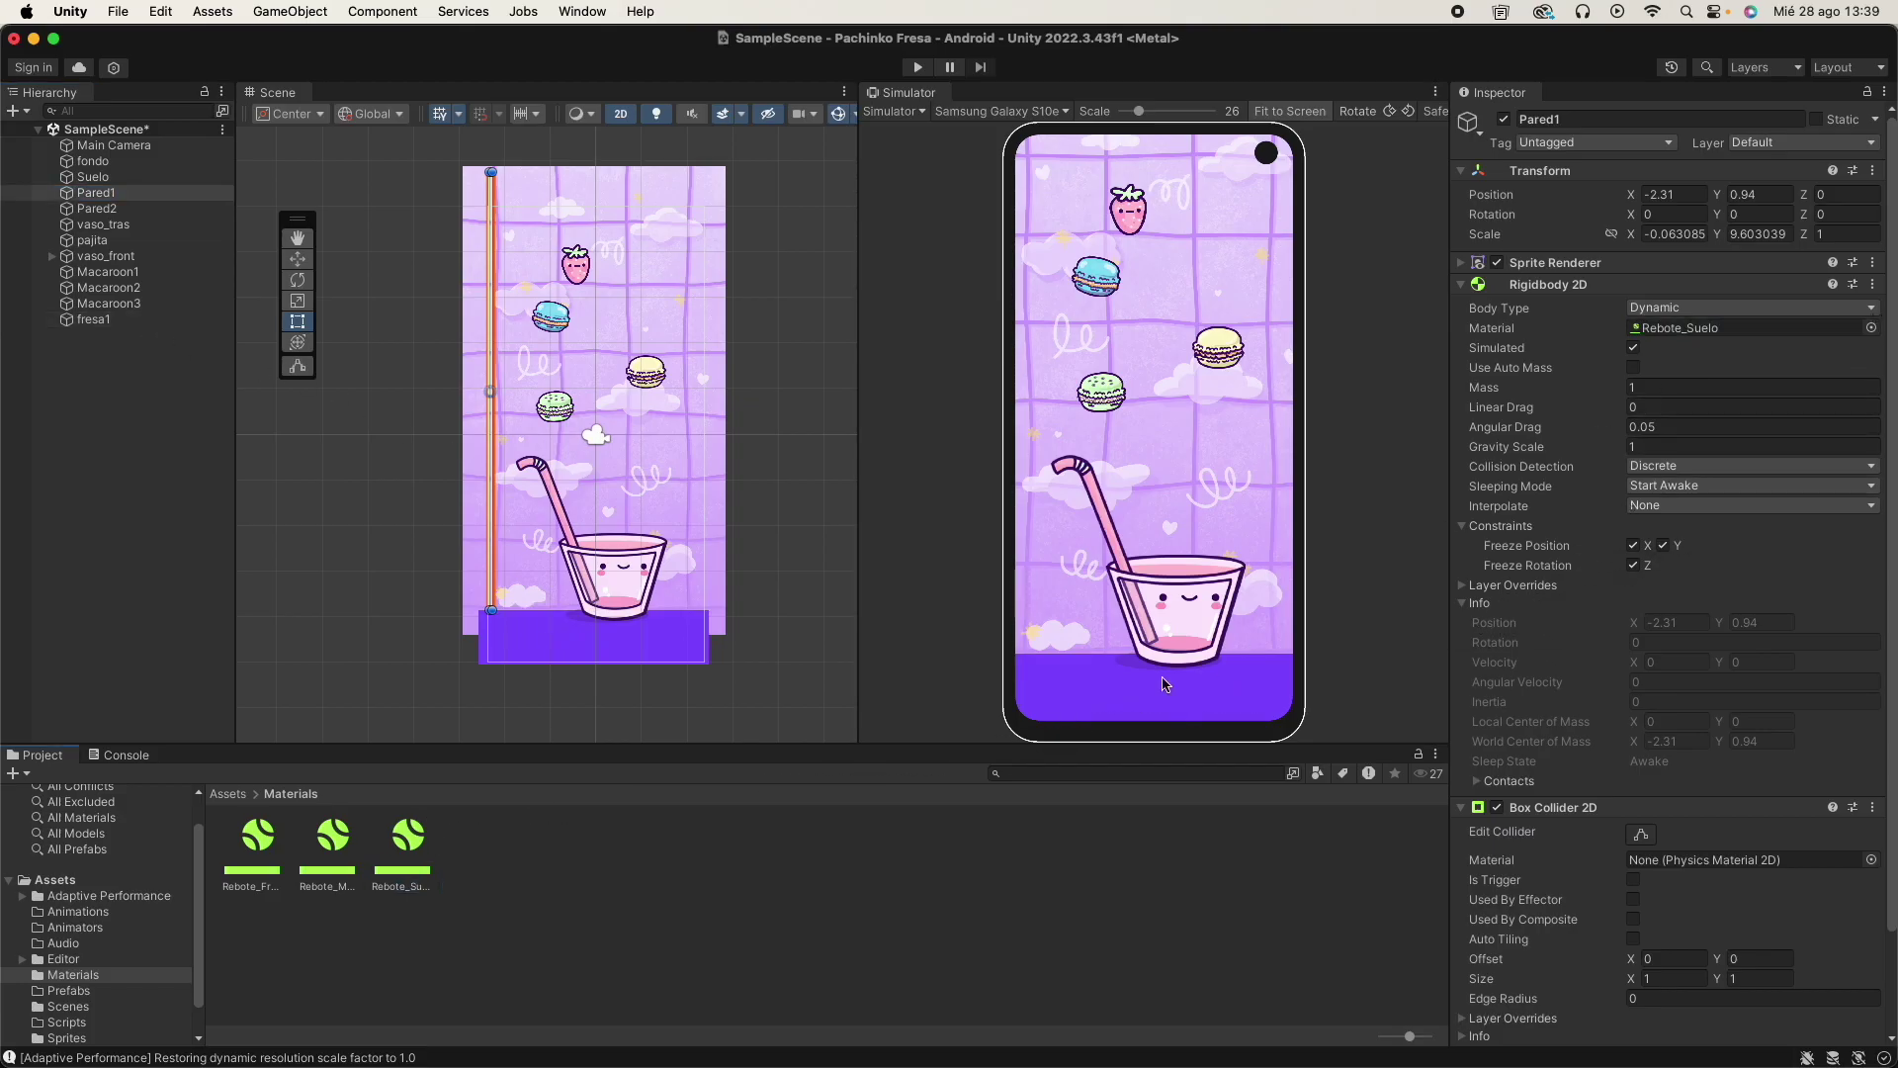
{"action": "left_click", "coordinate": [113, 214]}
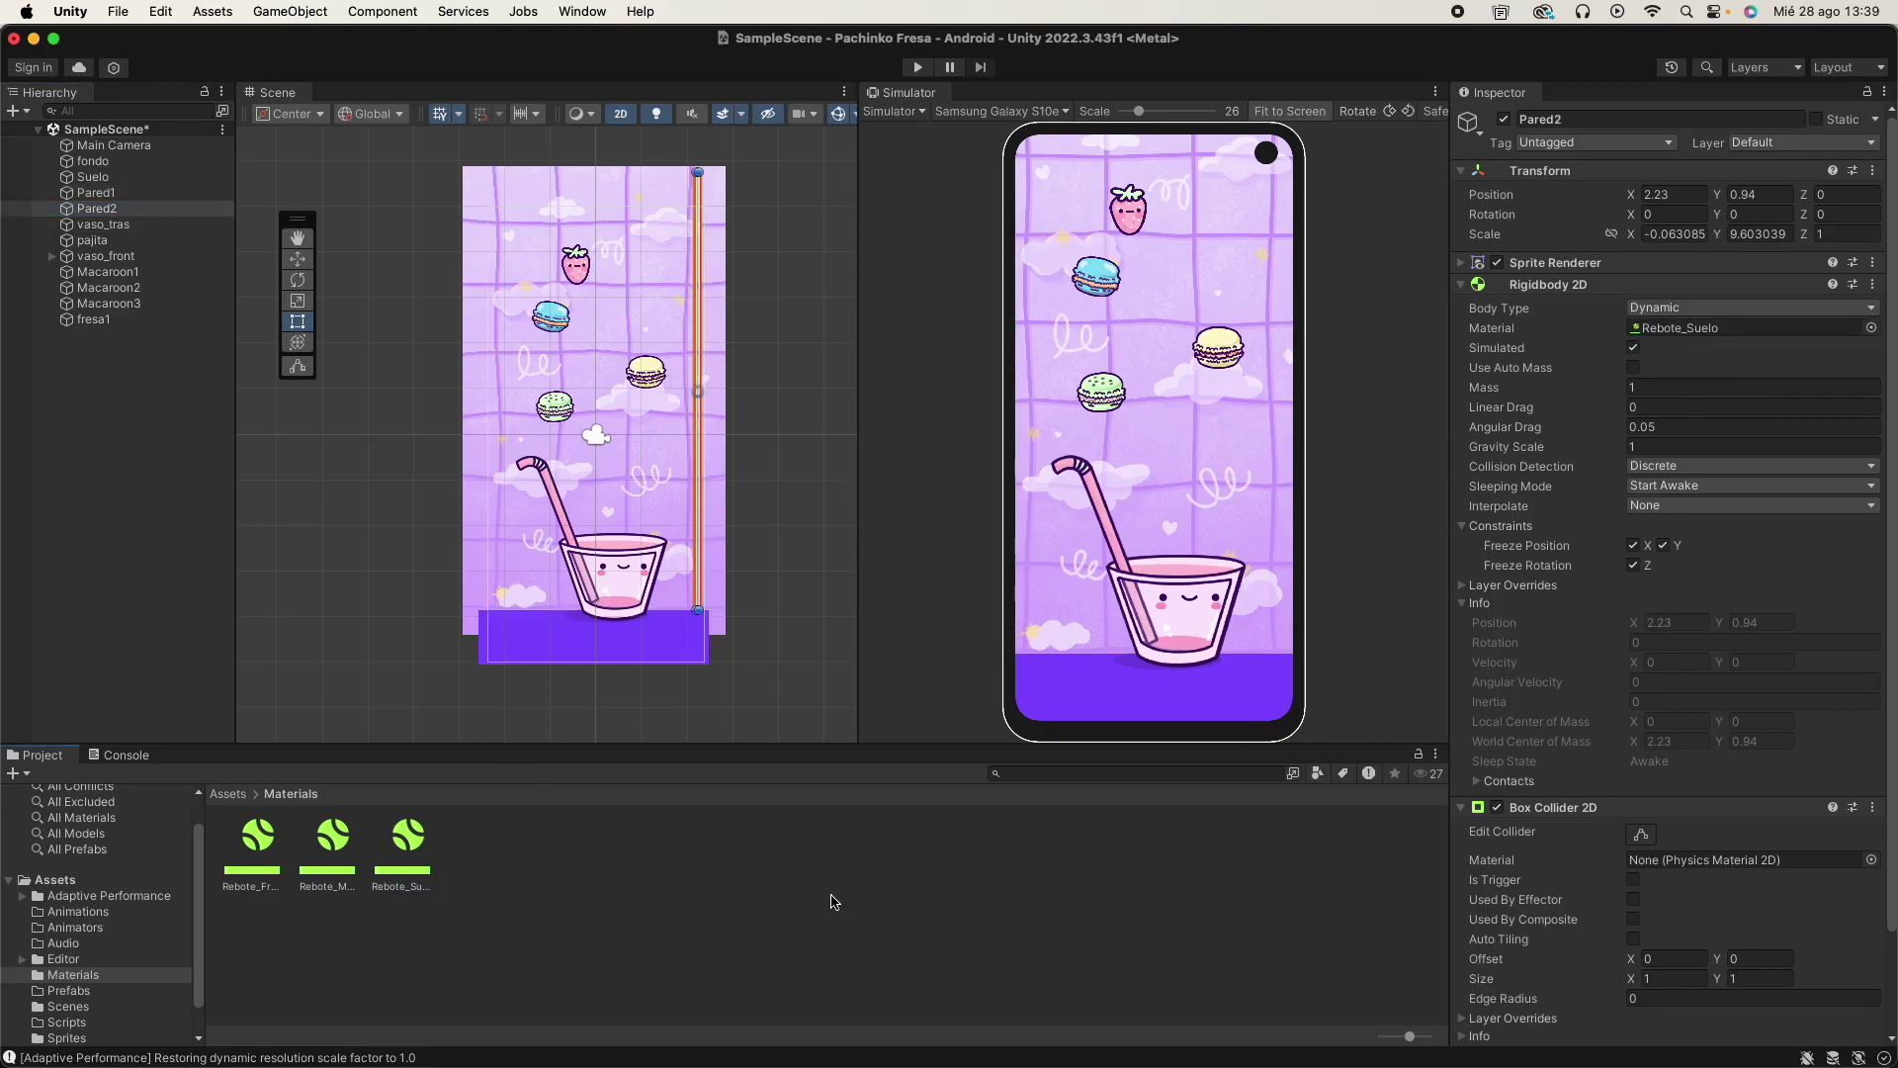
Assign Rebote_Suelo as the Rigidbody 2D material of the three capsules inside vaso_front.
{"action": "left_click", "coordinate": [92, 160]}
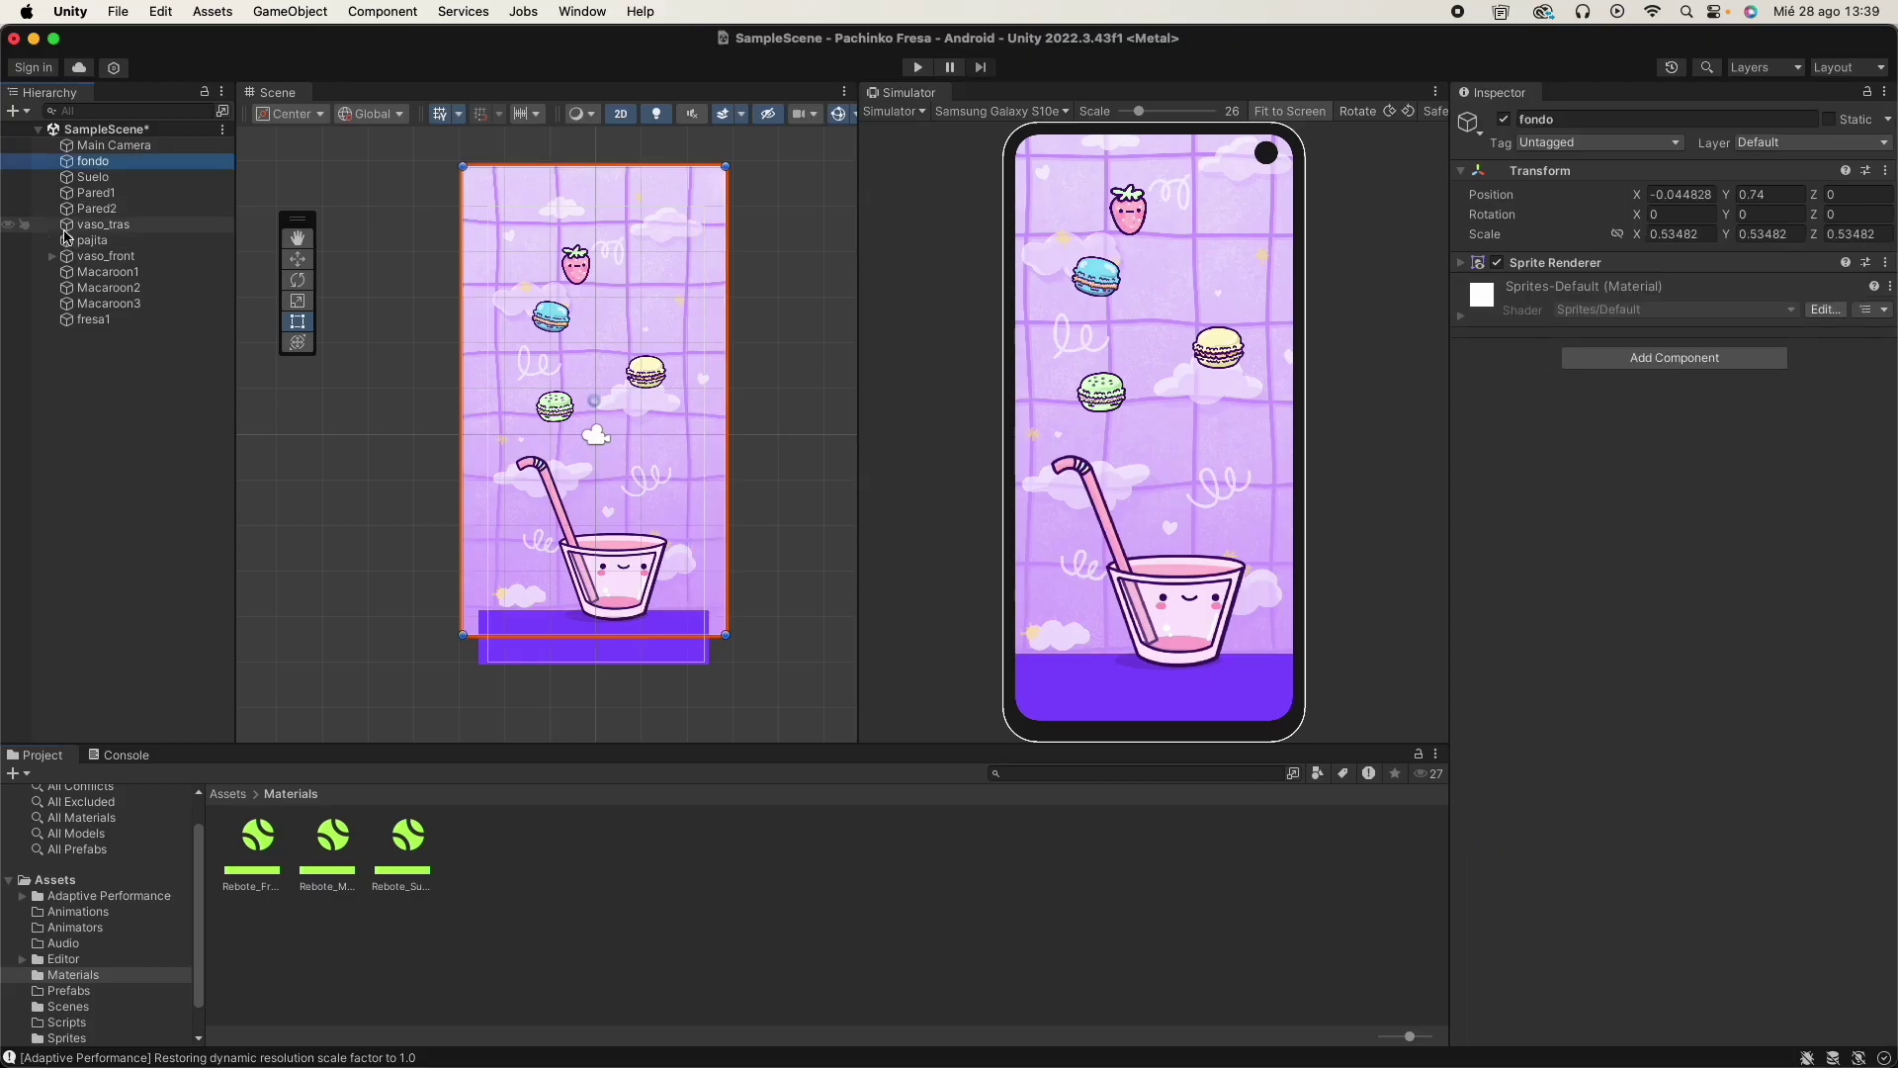
{"action": "left_click", "coordinate": [53, 256]}
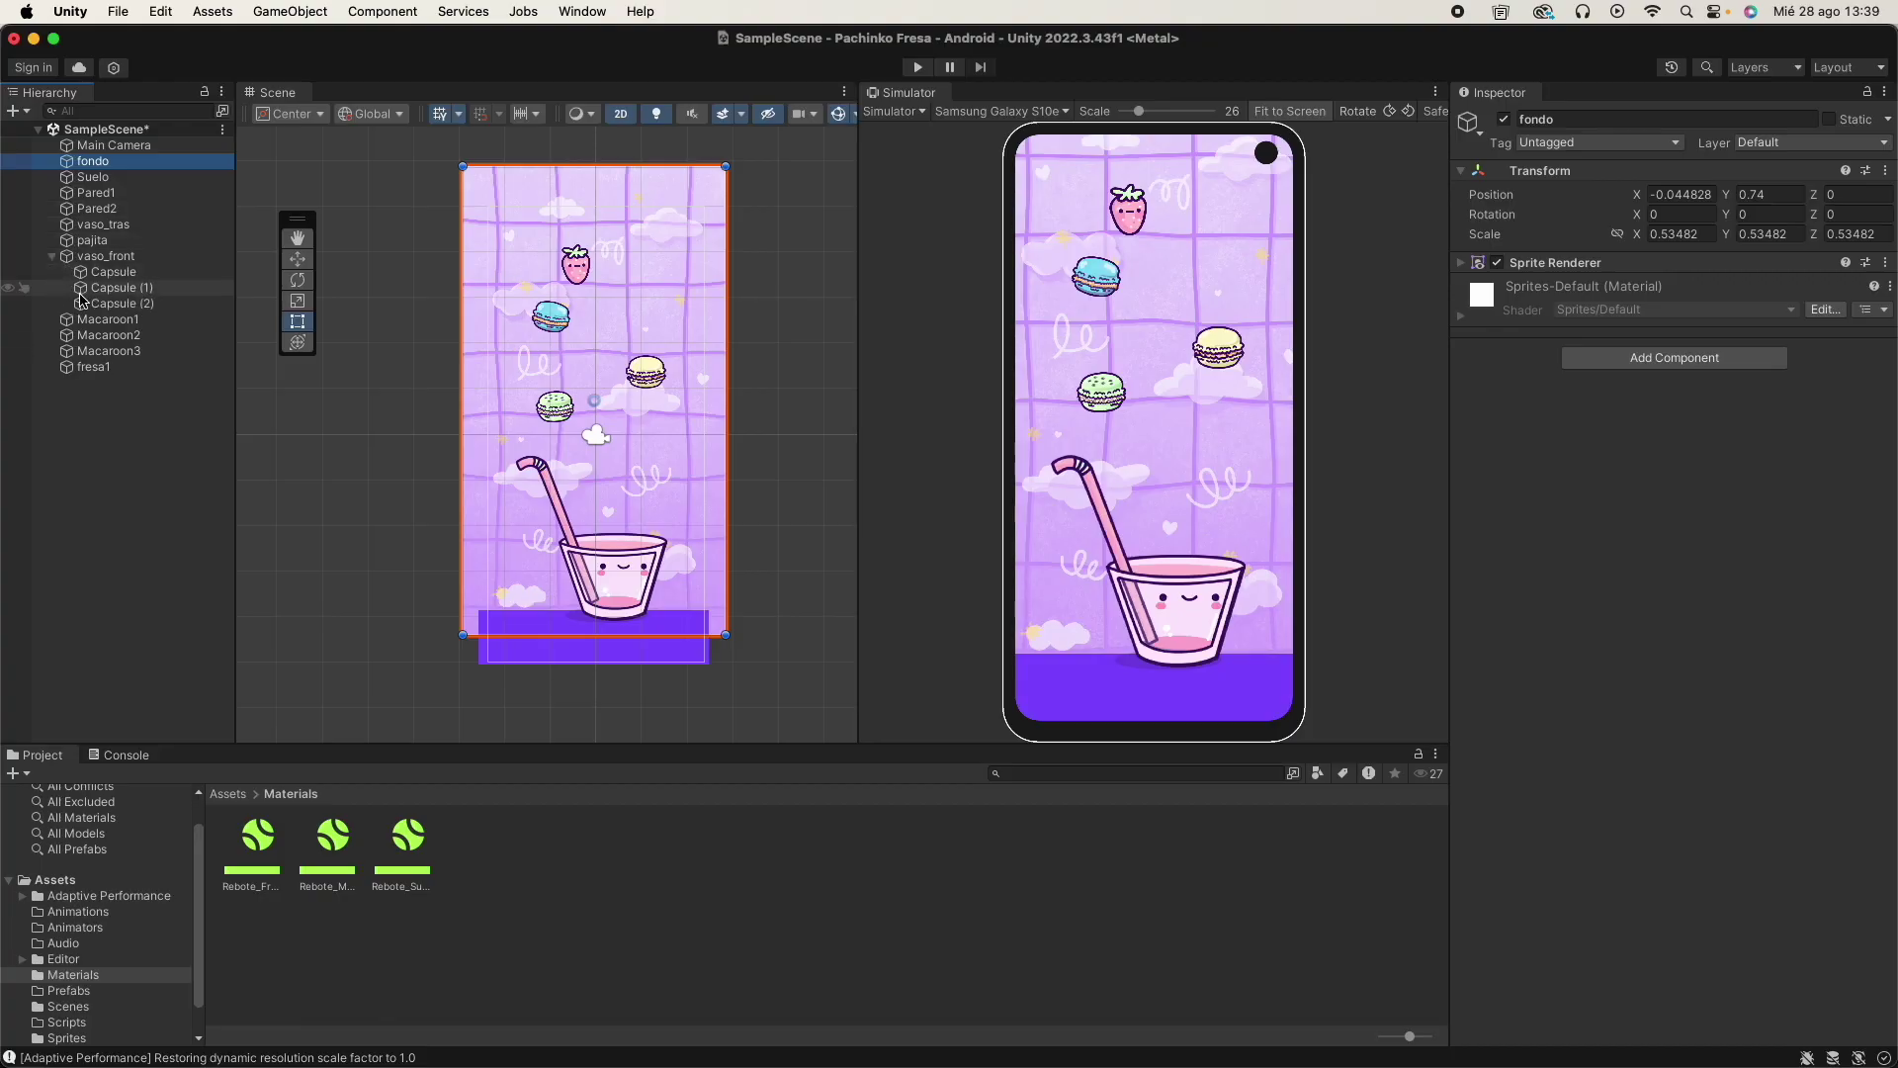
{"action": "left_click", "coordinate": [126, 304]}
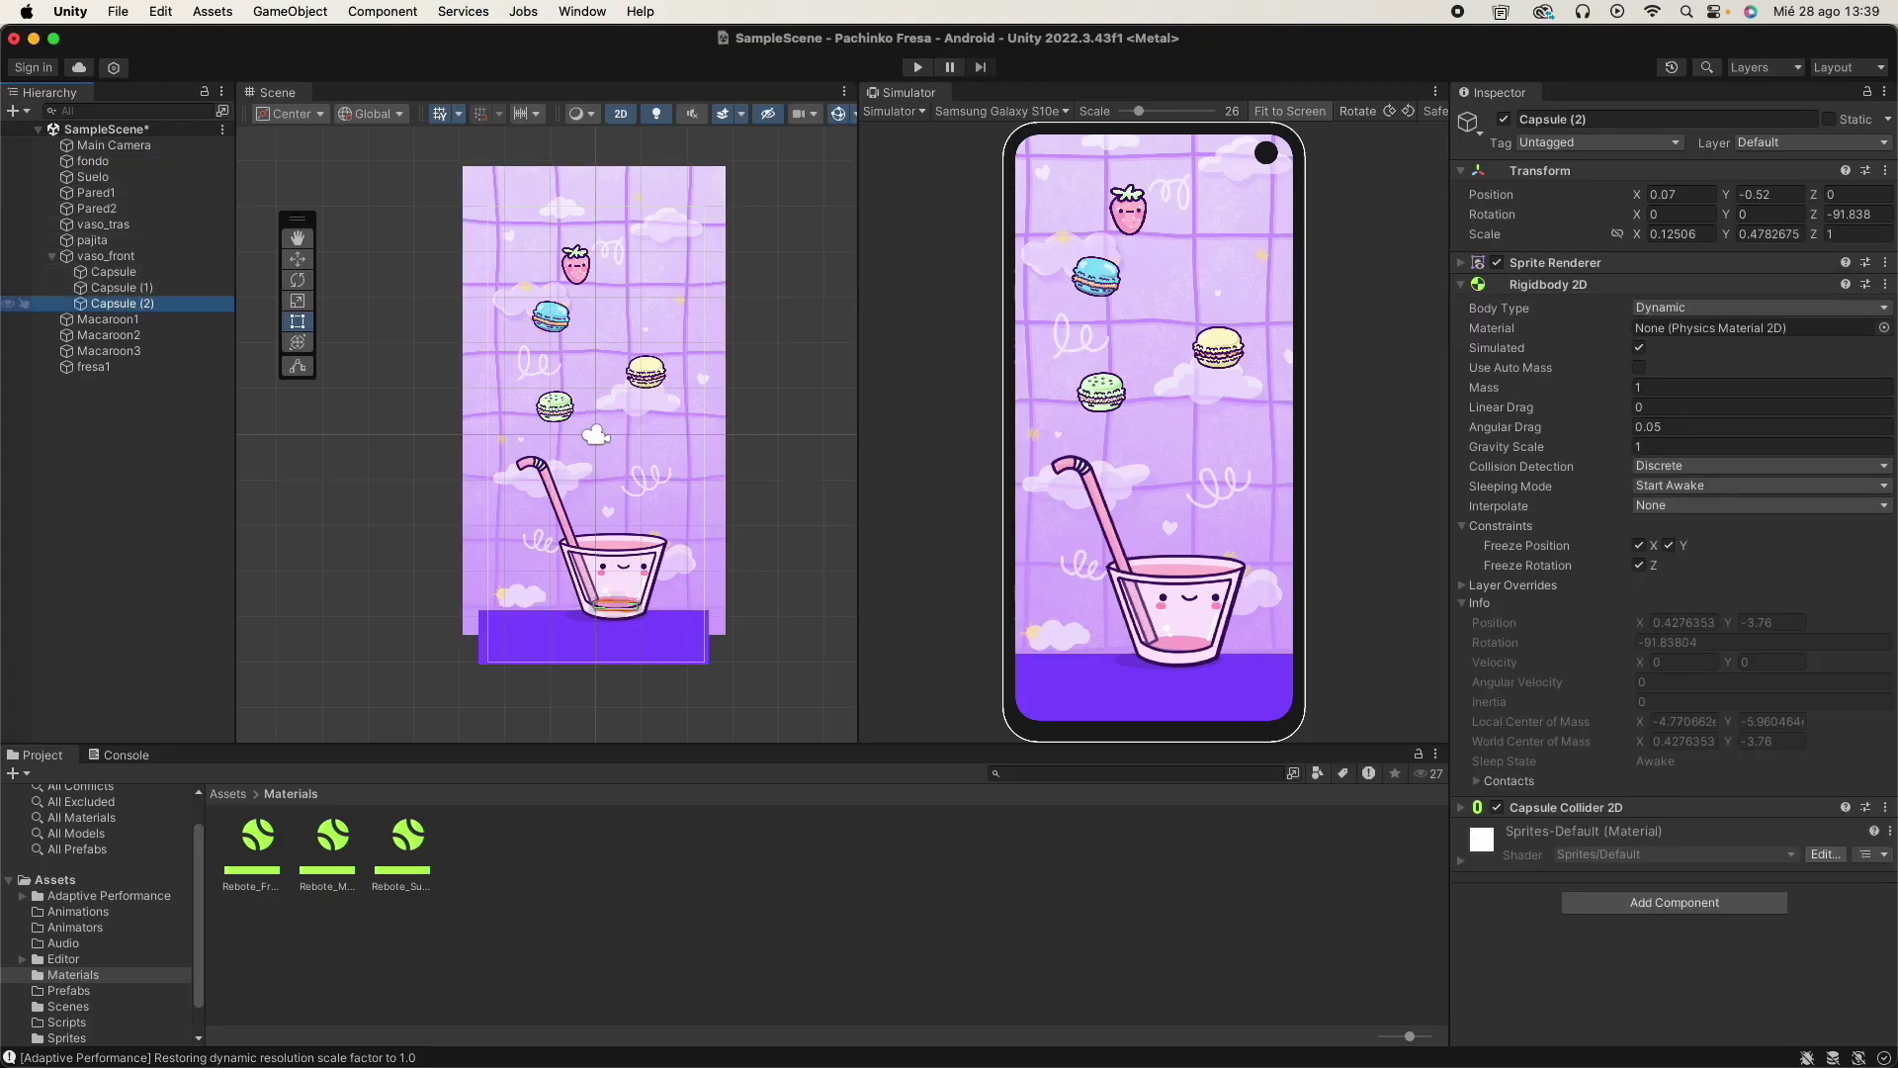
{"action": "left_click_drag", "start_coordinate": [405, 838], "coordinate": [1730, 329]}
{"action": "left_click", "coordinate": [127, 288]}
{"action": "left_click", "coordinate": [126, 273]}
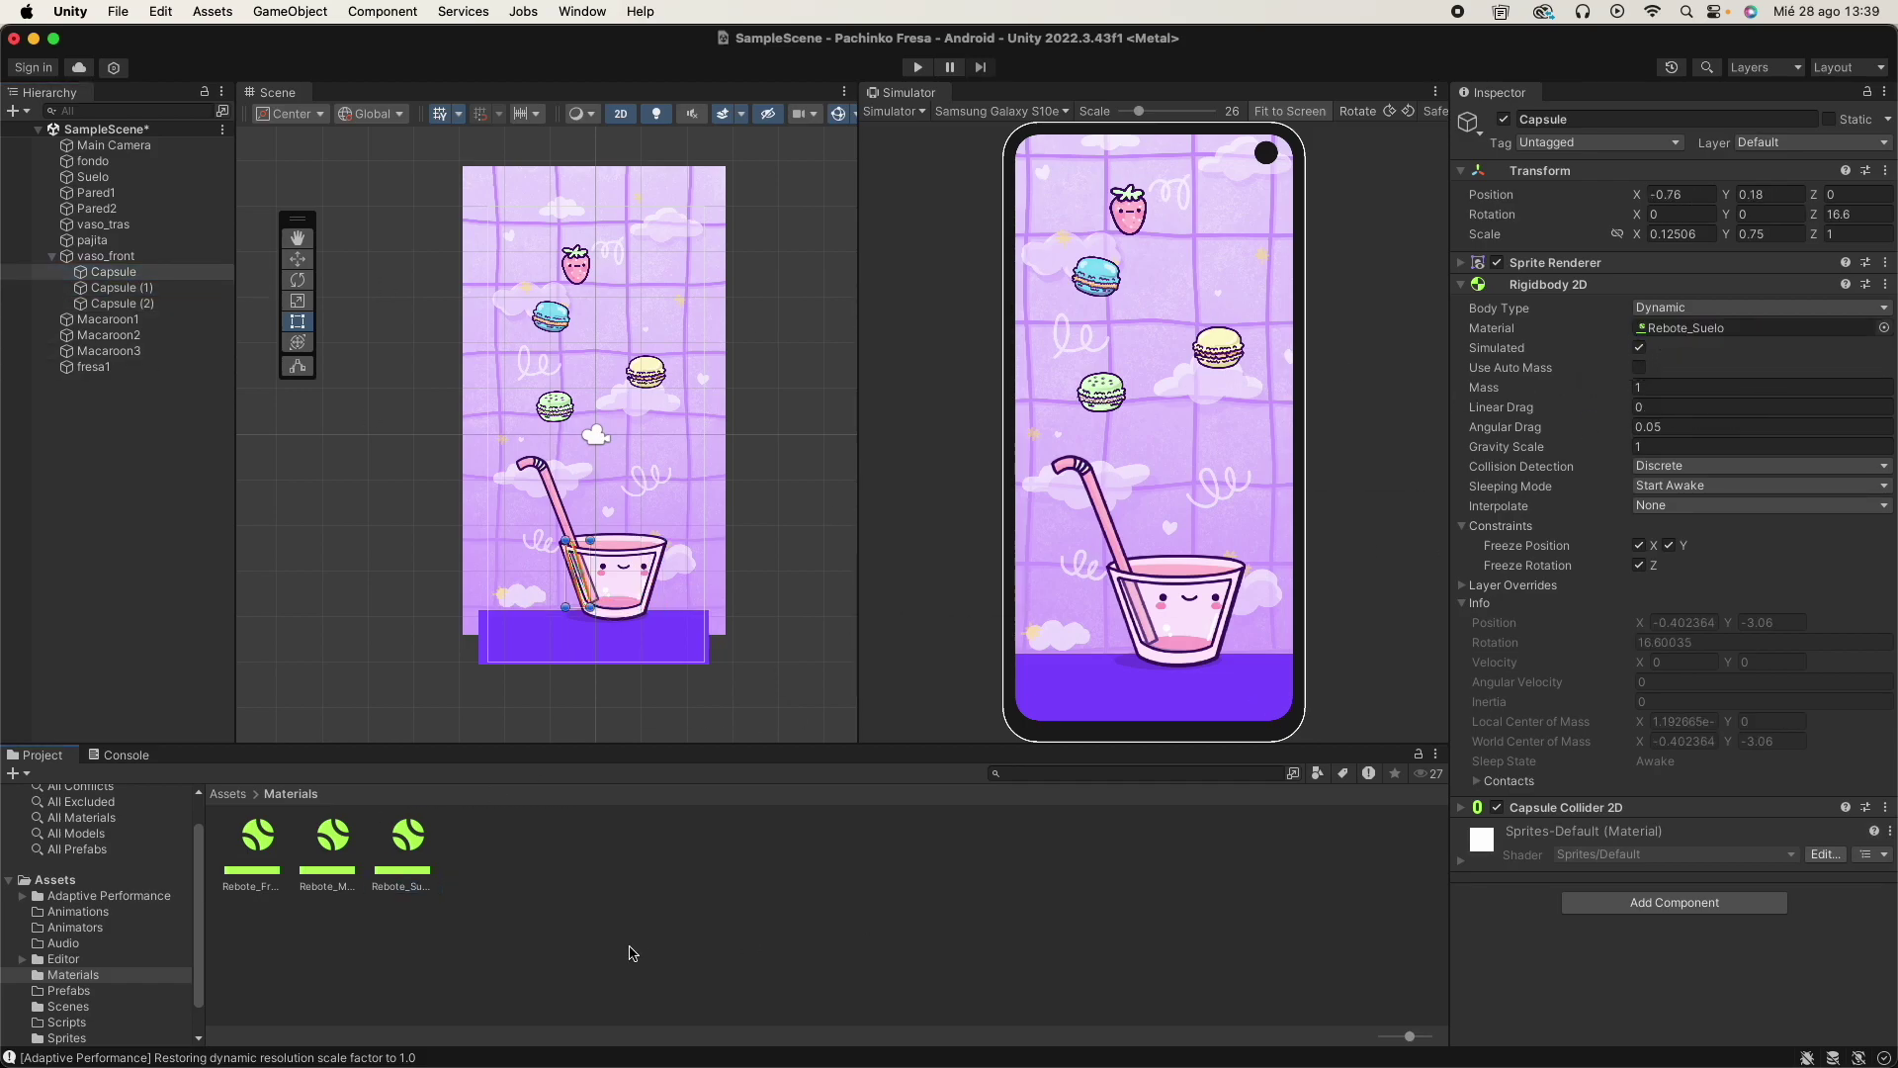